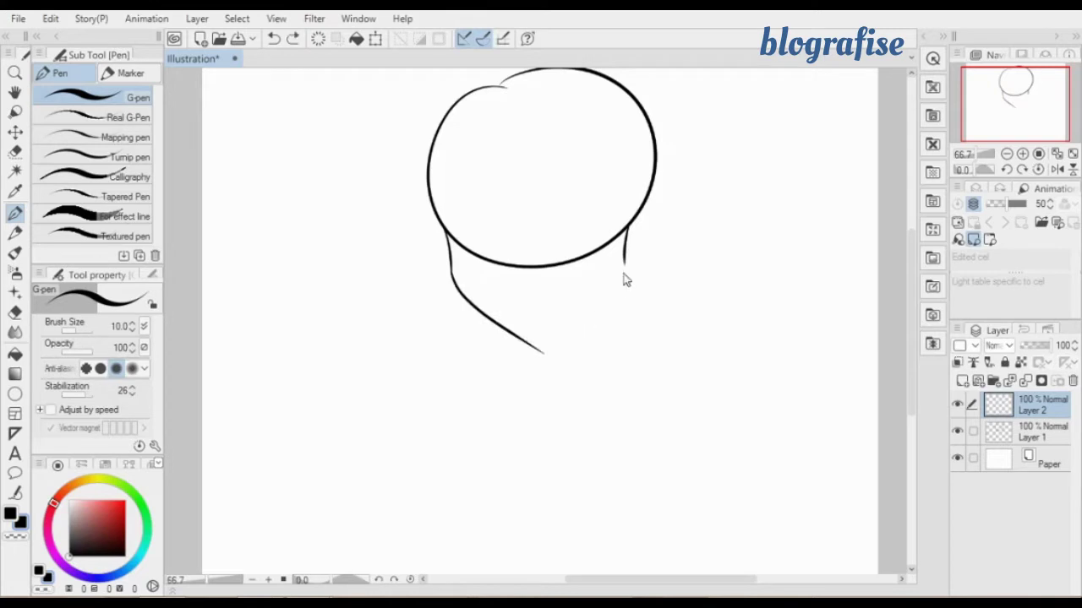
Draw the other side of the jaw down to a rounded chin and erase the line overshooting the chin.
{"action": "key", "text": "ctrl+z"}
{"action": "left_click_drag", "start_coordinate": [625, 263], "coordinate": [561, 333]}
{"action": "mouse_move", "coordinate": [564, 329]}
{"action": "left_mouse_down"}
{"action": "mouse_move", "coordinate": [531, 346]}
{"action": "mouse_move", "coordinate": [578, 327]}
{"action": "left_mouse_up"}
{"action": "key", "text": "ctrl+z"}
{"action": "key", "text": "ctrl+z"}
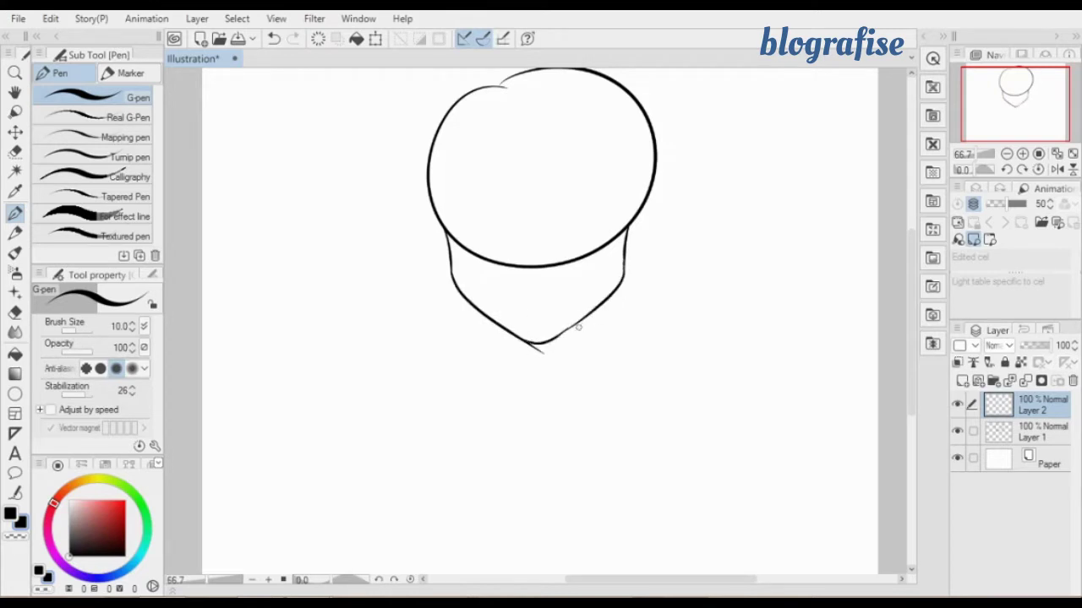
{"action": "key", "text": "ctrl+z"}
{"action": "left_click_drag", "start_coordinate": [510, 343], "coordinate": [572, 330]}
{"action": "key", "text": "e"}
{"action": "left_click_drag", "start_coordinate": [513, 344], "coordinate": [539, 353]}
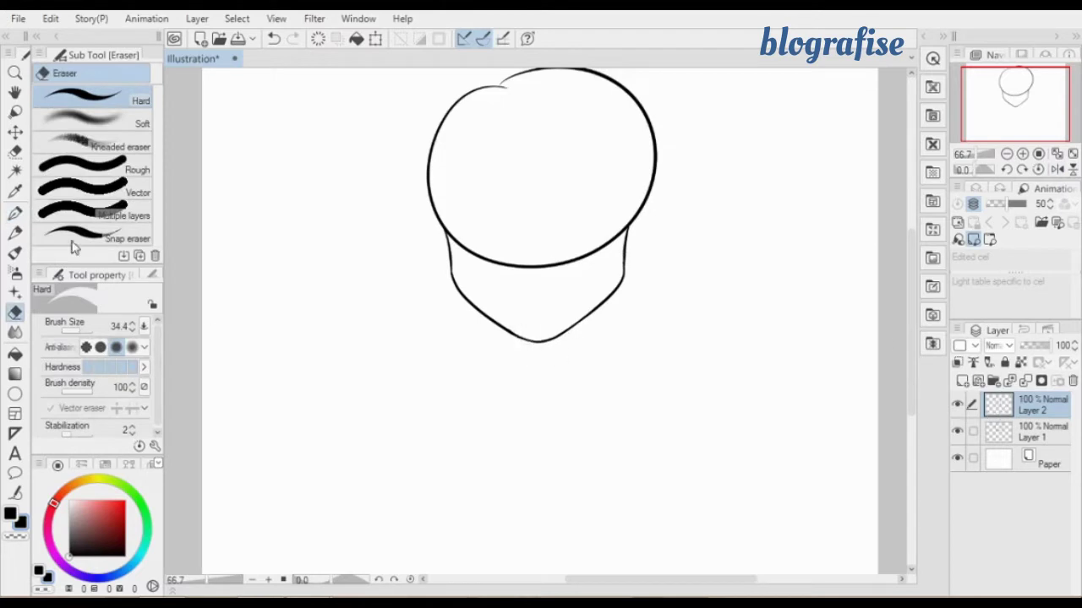
Draw a small caret-shaped nose with the G-pen just below the head circle, centred above the chin.
{"action": "left_click", "coordinate": [16, 213]}
{"action": "left_click", "coordinate": [1057, 171]}
{"action": "left_click", "coordinate": [958, 432]}
{"action": "left_click", "coordinate": [958, 432]}
{"action": "left_click", "coordinate": [1023, 154]}
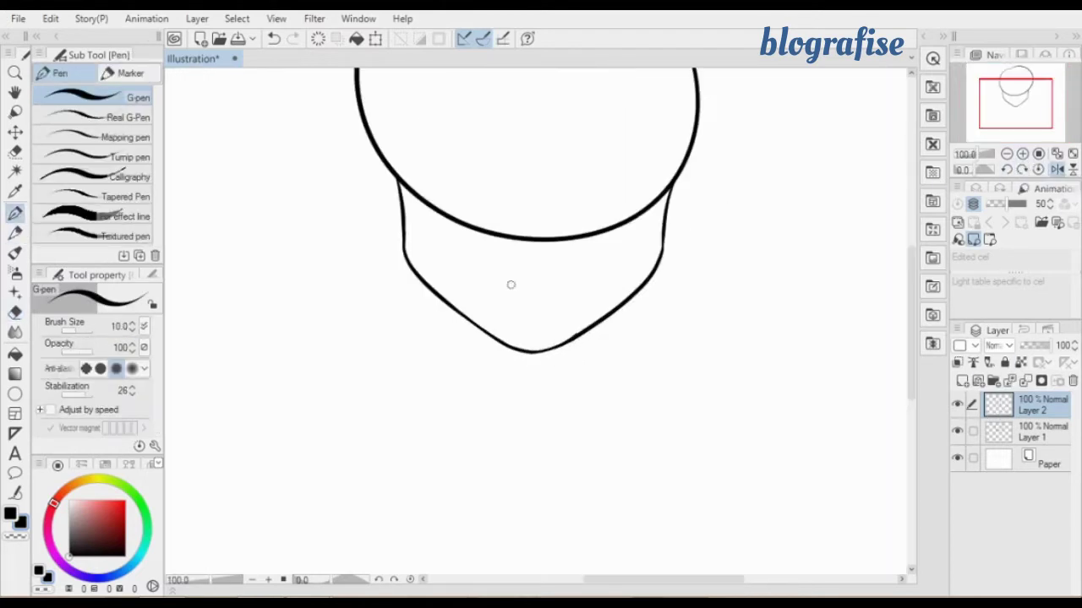
{"action": "mouse_move", "coordinate": [525, 267]}
{"action": "left_mouse_down"}
{"action": "mouse_move", "coordinate": [549, 263]}
{"action": "mouse_move", "coordinate": [547, 272]}
{"action": "left_mouse_up"}
{"action": "key", "text": "ctrl+z"}
{"action": "mouse_move", "coordinate": [520, 266]}
{"action": "left_mouse_down"}
{"action": "mouse_move", "coordinate": [537, 256]}
{"action": "mouse_move", "coordinate": [551, 269]}
{"action": "left_mouse_up"}
{"action": "key", "text": "ctrl+z"}
{"action": "left_click_drag", "start_coordinate": [521, 269], "coordinate": [547, 267]}
{"action": "mouse_move", "coordinate": [1016, 103]}
{"action": "left_mouse_down"}
{"action": "mouse_move", "coordinate": [1022, 94]}
{"action": "mouse_move", "coordinate": [1014, 97]}
{"action": "left_mouse_up"}
{"action": "left_click", "coordinate": [1057, 171]}
{"action": "key", "text": "ctrl+z"}
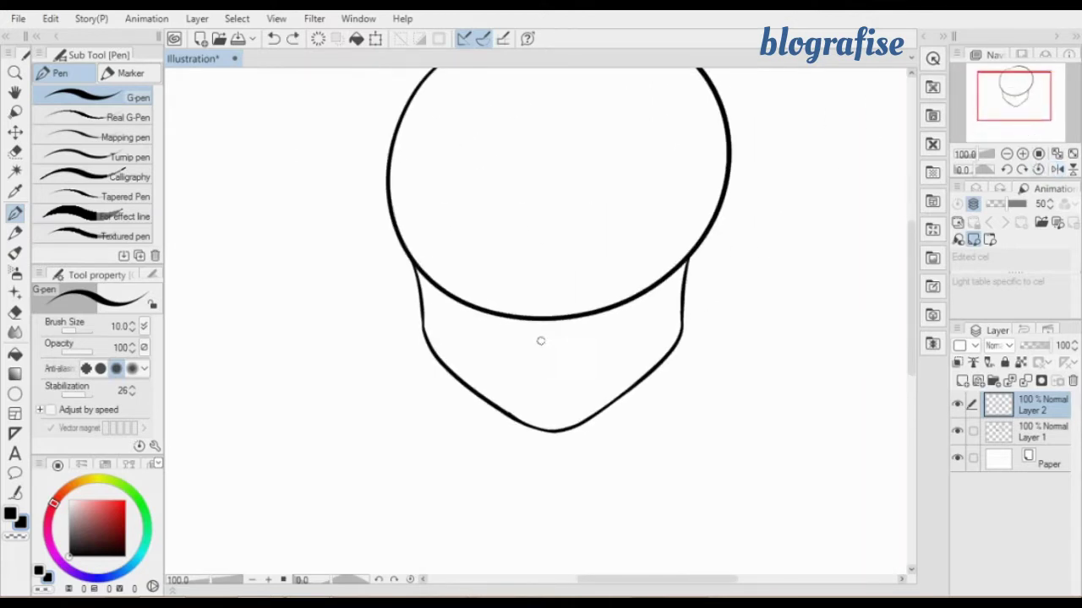
{"action": "left_click_drag", "start_coordinate": [541, 341], "coordinate": [570, 340]}
{"action": "key", "text": "ctrl+z"}
{"action": "left_click_drag", "start_coordinate": [558, 259], "coordinate": [520, 345]}
{"action": "key", "text": "ctrl+z"}
{"action": "mouse_move", "coordinate": [563, 262]}
{"action": "left_mouse_down"}
{"action": "mouse_move", "coordinate": [517, 353]}
{"action": "mouse_move", "coordinate": [563, 275]}
{"action": "mouse_move", "coordinate": [594, 344]}
{"action": "left_mouse_up"}
{"action": "key", "text": "ctrl+z"}
{"action": "key", "text": "ctrl+z"}
{"action": "key", "text": "ctrl+z"}
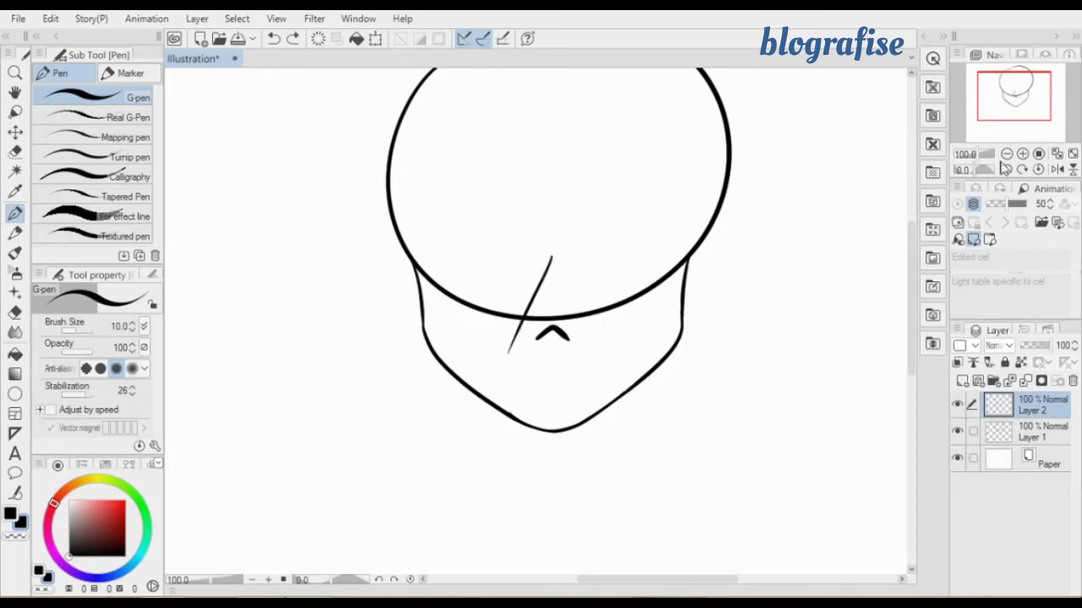
{"action": "key", "text": "ctrl+z"}
Place a vertical symmetry ruler on Layer 2 through the centre of the face and return to the G-pen.
{"action": "key", "text": "ctrl+minus"}
{"action": "left_click", "coordinate": [15, 414]}
{"action": "left_click_drag", "start_coordinate": [535, 82], "coordinate": [541, 305]}
{"action": "left_click", "coordinate": [1022, 155]}
{"action": "double_click", "coordinate": [1022, 155]}
{"action": "left_click", "coordinate": [15, 215]}
{"action": "left_click", "coordinate": [1006, 155]}
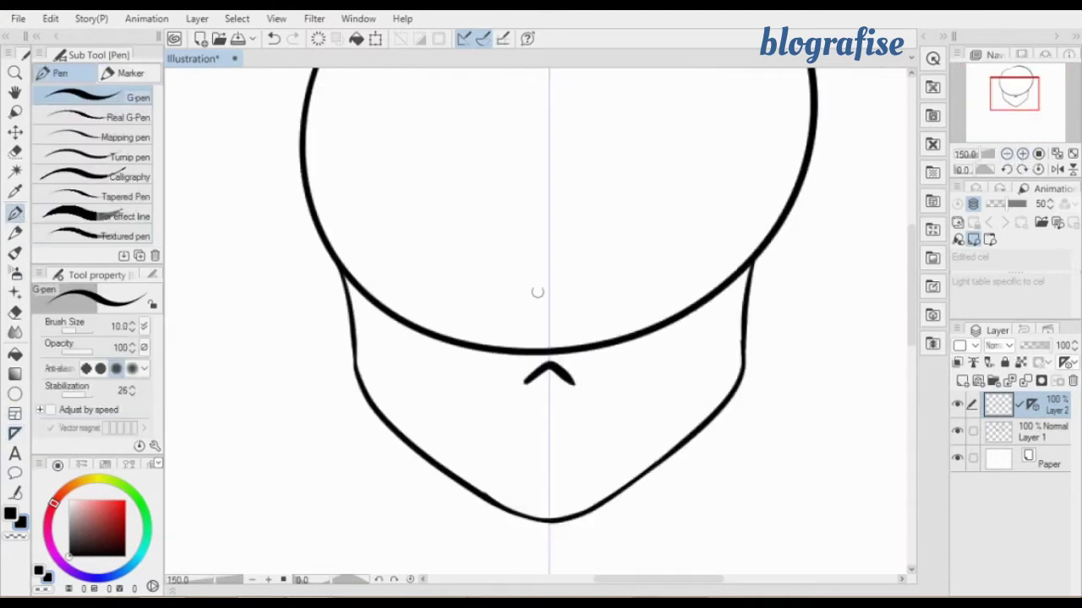
Draw a mirrored pair of slanted little fingers meeting at the centre line just above the nose.
{"action": "left_click_drag", "start_coordinate": [545, 259], "coordinate": [504, 348]}
{"action": "key", "text": "ctrl+z"}
{"action": "mouse_move", "coordinate": [545, 287]}
{"action": "left_mouse_down"}
{"action": "mouse_move", "coordinate": [500, 362]}
{"action": "mouse_move", "coordinate": [500, 328]}
{"action": "left_mouse_up"}
{"action": "key", "text": "ctrl+z"}
{"action": "key", "text": "ctrl+z"}
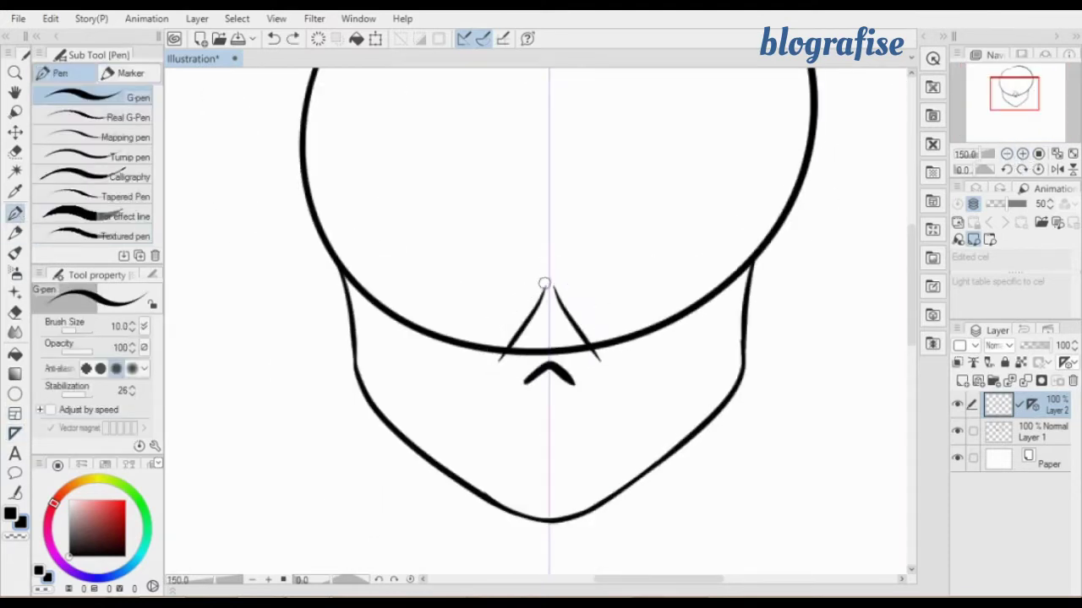
{"action": "left_click_drag", "start_coordinate": [543, 282], "coordinate": [499, 325]}
{"action": "key", "text": "ctrl+z"}
{"action": "key", "text": "ctrl+z"}
{"action": "left_click_drag", "start_coordinate": [546, 277], "coordinate": [500, 360]}
{"action": "mouse_move", "coordinate": [547, 292]}
{"action": "left_mouse_down"}
{"action": "mouse_move", "coordinate": [522, 353]}
{"action": "mouse_move", "coordinate": [487, 361]}
{"action": "mouse_move", "coordinate": [502, 390]}
{"action": "left_mouse_up"}
{"action": "key", "text": "ctrl+z"}
{"action": "key", "text": "ctrl+z"}
Draw the mirrored ring and middle finger tips stacked above the little fingers.
{"action": "left_click_drag", "start_coordinate": [539, 263], "coordinate": [501, 276]}
{"action": "key", "text": "ctrl+z"}
{"action": "mouse_move", "coordinate": [542, 223]}
{"action": "left_mouse_down"}
{"action": "mouse_move", "coordinate": [504, 275]}
{"action": "mouse_move", "coordinate": [512, 233]}
{"action": "mouse_move", "coordinate": [413, 341]}
{"action": "left_mouse_up"}
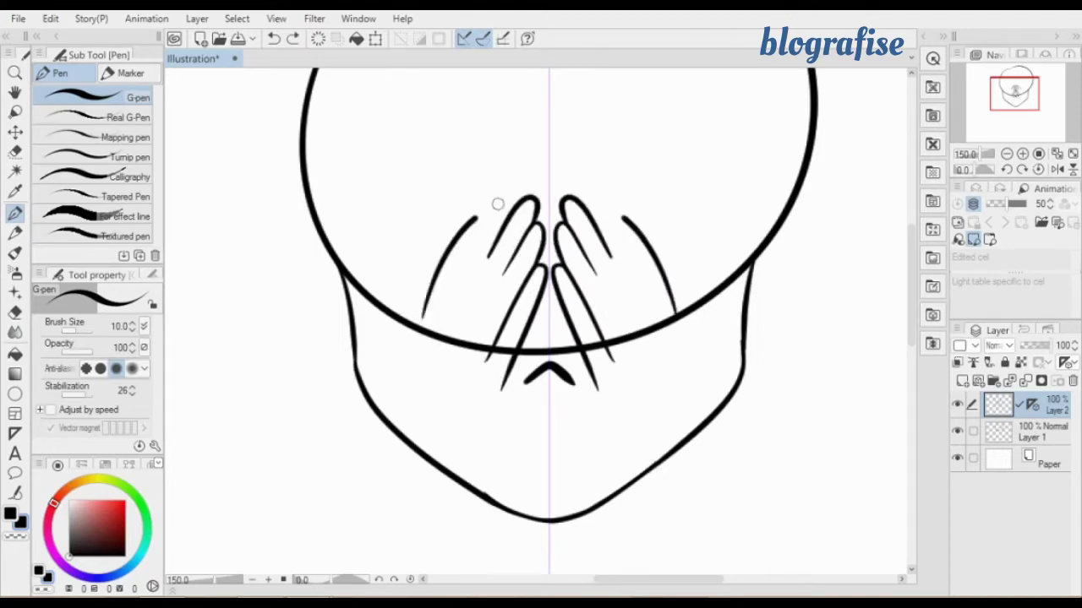
{"action": "key", "text": "ctrl+z"}
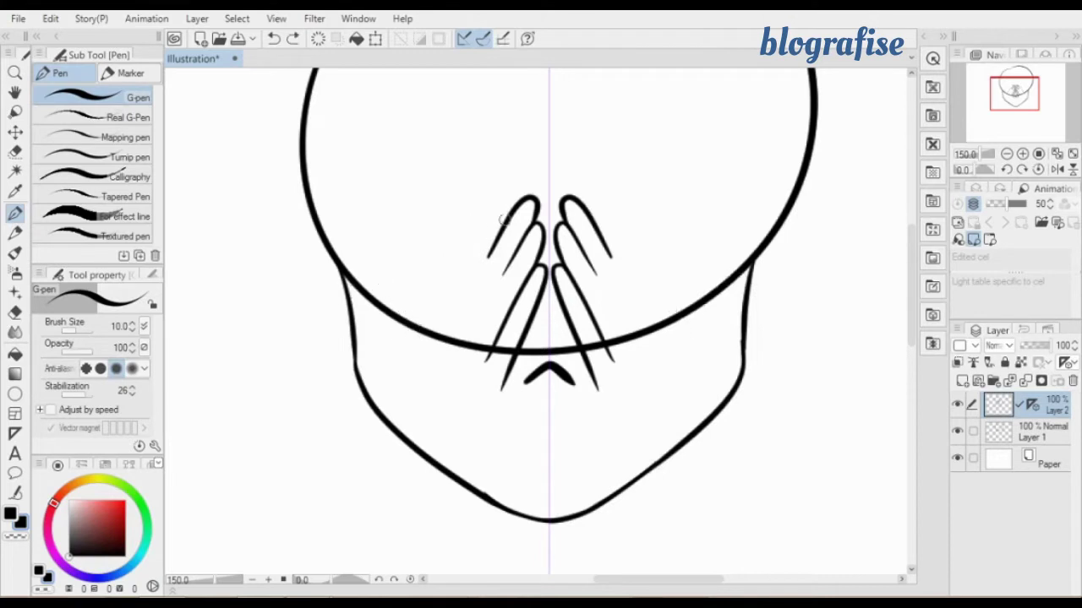
Draw the mirrored index fingers with long outer edges slanting down toward the cheeks.
{"action": "left_click_drag", "start_coordinate": [509, 203], "coordinate": [397, 324]}
{"action": "key", "text": "ctrl+z"}
{"action": "mouse_move", "coordinate": [360, 290]}
{"action": "left_mouse_down"}
{"action": "mouse_move", "coordinate": [357, 348]}
{"action": "mouse_move", "coordinate": [399, 318]}
{"action": "left_mouse_up"}
{"action": "key", "text": "ctrl+z"}
{"action": "key", "text": "ctrl+z"}
{"action": "key", "text": "ctrl+z"}
Extend the lines separating the index, middle and ring fingers down toward the palms.
{"action": "mouse_move", "coordinate": [502, 209]}
{"action": "left_mouse_down"}
{"action": "mouse_move", "coordinate": [503, 226]}
{"action": "mouse_move", "coordinate": [457, 311]}
{"action": "left_mouse_up"}
{"action": "key", "text": "ctrl+z"}
{"action": "left_click_drag", "start_coordinate": [511, 208], "coordinate": [455, 309]}
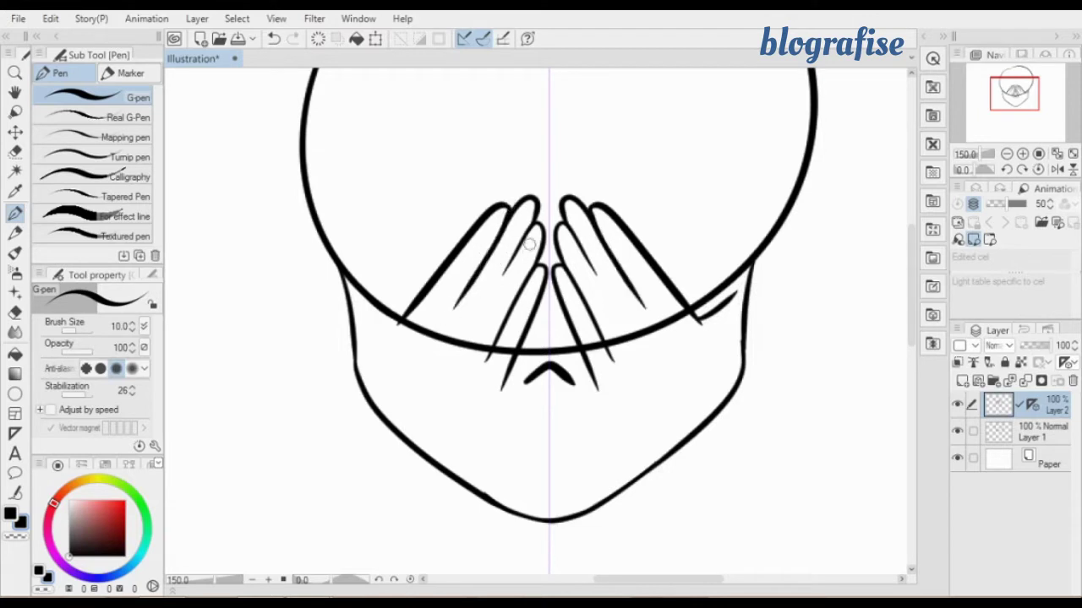
{"action": "left_click_drag", "start_coordinate": [533, 233], "coordinate": [474, 328]}
{"action": "left_click_drag", "start_coordinate": [355, 281], "coordinate": [336, 263]}
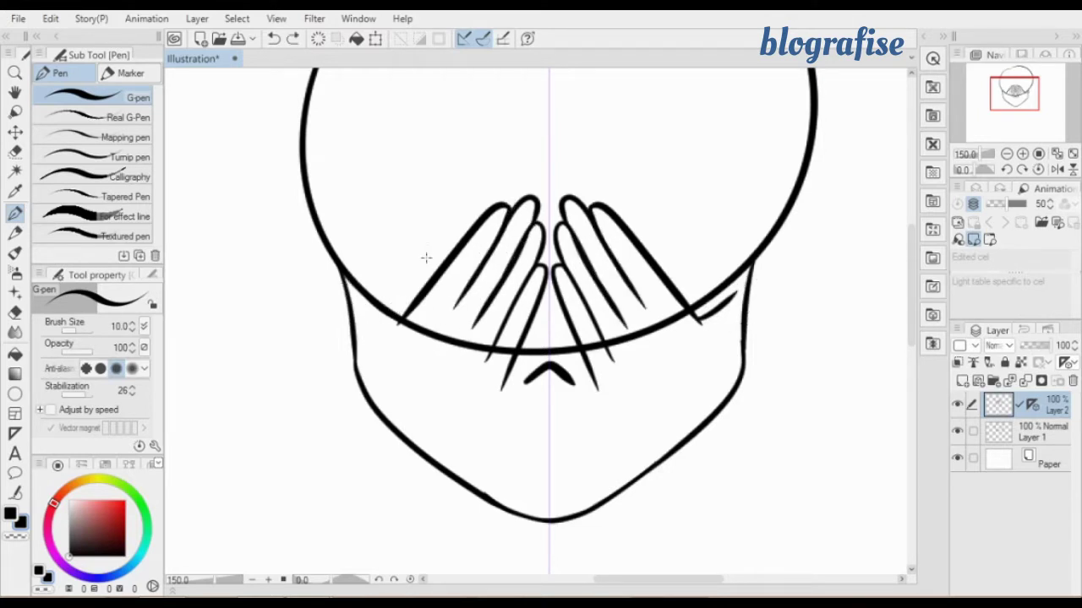
Hide Layer 1 and erase the stray curved stroke at the outer base of the hands.
{"action": "left_click", "coordinate": [959, 432]}
{"action": "left_click", "coordinate": [15, 313]}
{"action": "mouse_move", "coordinate": [358, 300]}
{"action": "left_mouse_down"}
{"action": "mouse_move", "coordinate": [373, 278]}
{"action": "mouse_move", "coordinate": [386, 309]}
{"action": "left_mouse_up"}
{"action": "key", "text": "ctrl+z"}
{"action": "left_click_drag", "start_coordinate": [721, 284], "coordinate": [718, 312]}
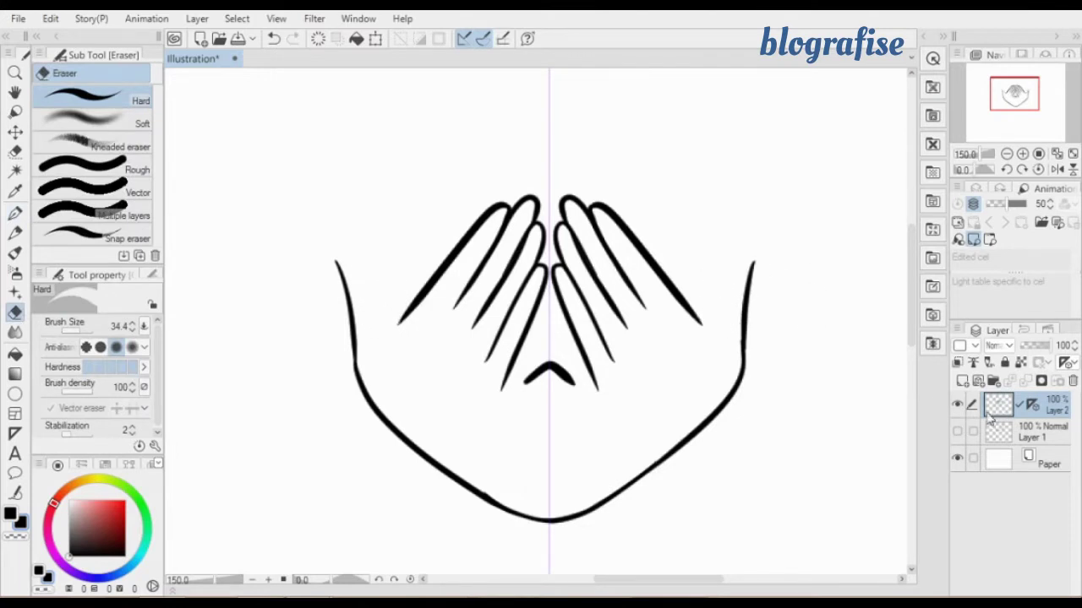
{"action": "left_click", "coordinate": [958, 431]}
{"action": "key", "text": "p"}
{"action": "mouse_move", "coordinate": [402, 308]}
{"action": "left_mouse_down"}
{"action": "mouse_move", "coordinate": [374, 342]}
{"action": "mouse_move", "coordinate": [360, 279]}
{"action": "left_mouse_up"}
{"action": "key", "text": "ctrl+z"}
{"action": "key", "text": "ctrl+z"}
{"action": "key", "text": "ctrl+z"}
{"action": "left_click", "coordinate": [959, 431]}
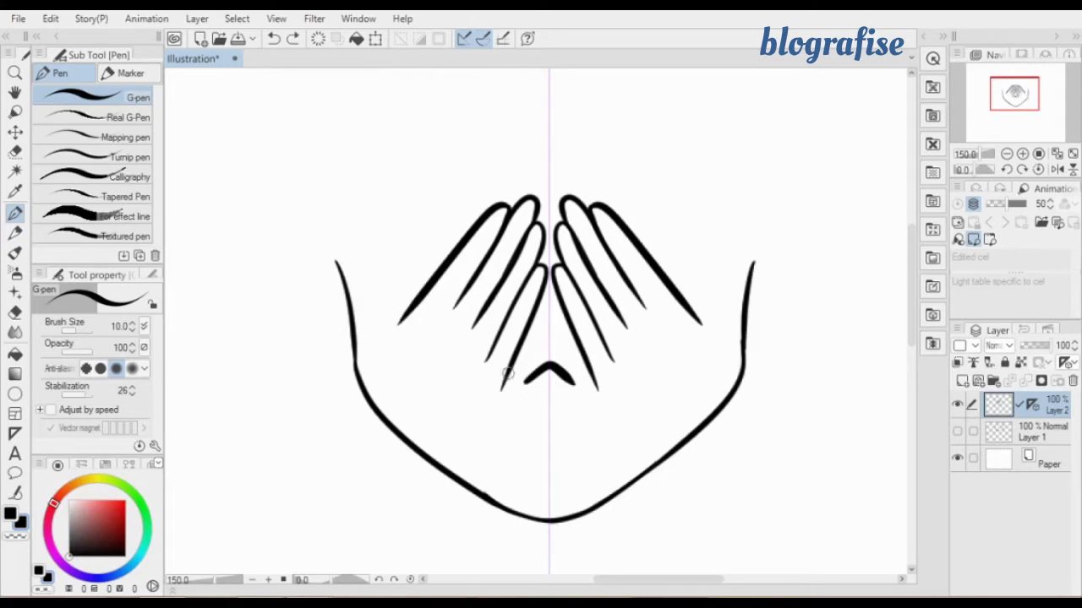
{"action": "mouse_move", "coordinate": [508, 374]}
{"action": "left_mouse_down"}
{"action": "mouse_move", "coordinate": [491, 400]}
{"action": "mouse_move", "coordinate": [506, 478]}
{"action": "left_mouse_up"}
{"action": "key", "text": "ctrl+z"}
{"action": "left_click_drag", "start_coordinate": [493, 404], "coordinate": [508, 486]}
{"action": "key", "text": "ctrl+z"}
{"action": "left_click_drag", "start_coordinate": [492, 399], "coordinate": [501, 462]}
{"action": "key", "text": "ctrl+z"}
{"action": "key", "text": "ctrl+z"}
{"action": "key", "text": "ctrl+z"}
{"action": "mouse_move", "coordinate": [502, 390]}
{"action": "left_mouse_down"}
{"action": "mouse_move", "coordinate": [508, 452]}
{"action": "mouse_move", "coordinate": [477, 533]}
{"action": "left_mouse_up"}
{"action": "key", "text": "ctrl+z"}
{"action": "key", "text": "ctrl+z"}
{"action": "mouse_move", "coordinate": [507, 450]}
{"action": "left_mouse_down"}
{"action": "mouse_move", "coordinate": [474, 533]}
{"action": "mouse_move", "coordinate": [506, 512]}
{"action": "mouse_move", "coordinate": [497, 505]}
{"action": "left_mouse_up"}
{"action": "key", "text": "ctrl+z"}
{"action": "key", "text": "ctrl+z"}
{"action": "mouse_move", "coordinate": [508, 441]}
{"action": "left_mouse_down"}
{"action": "mouse_move", "coordinate": [501, 493]}
{"action": "mouse_move", "coordinate": [463, 546]}
{"action": "left_mouse_up"}
{"action": "key", "text": "ctrl+z"}
{"action": "left_click", "coordinate": [1015, 97]}
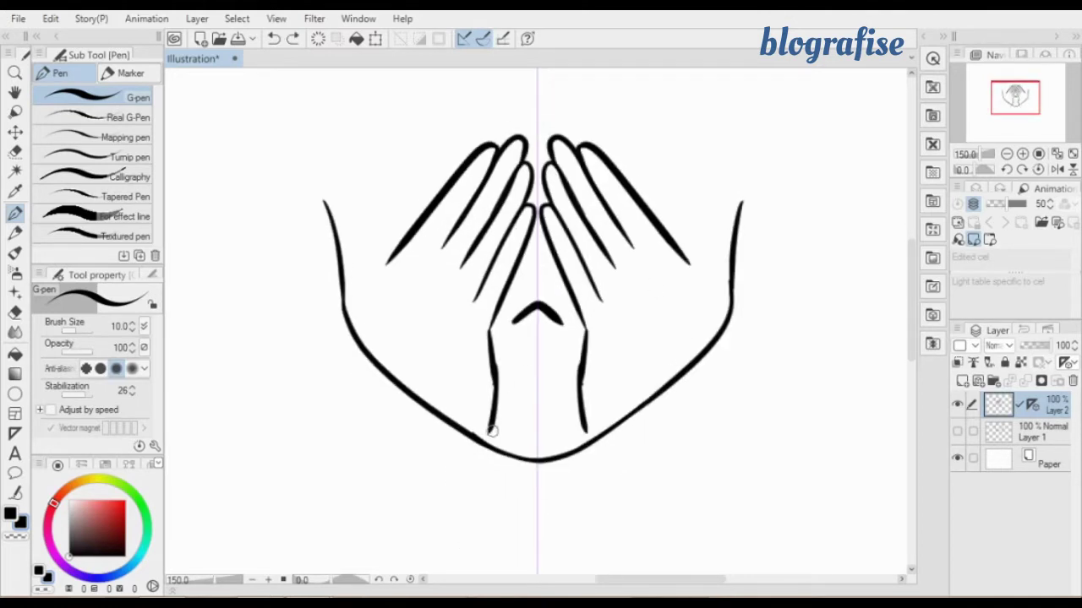
{"action": "key", "text": "ctrl+z"}
{"action": "mouse_move", "coordinate": [492, 430]}
{"action": "left_mouse_down"}
{"action": "mouse_move", "coordinate": [495, 499]}
{"action": "mouse_move", "coordinate": [479, 448]}
{"action": "left_mouse_up"}
{"action": "key", "text": "ctrl+z"}
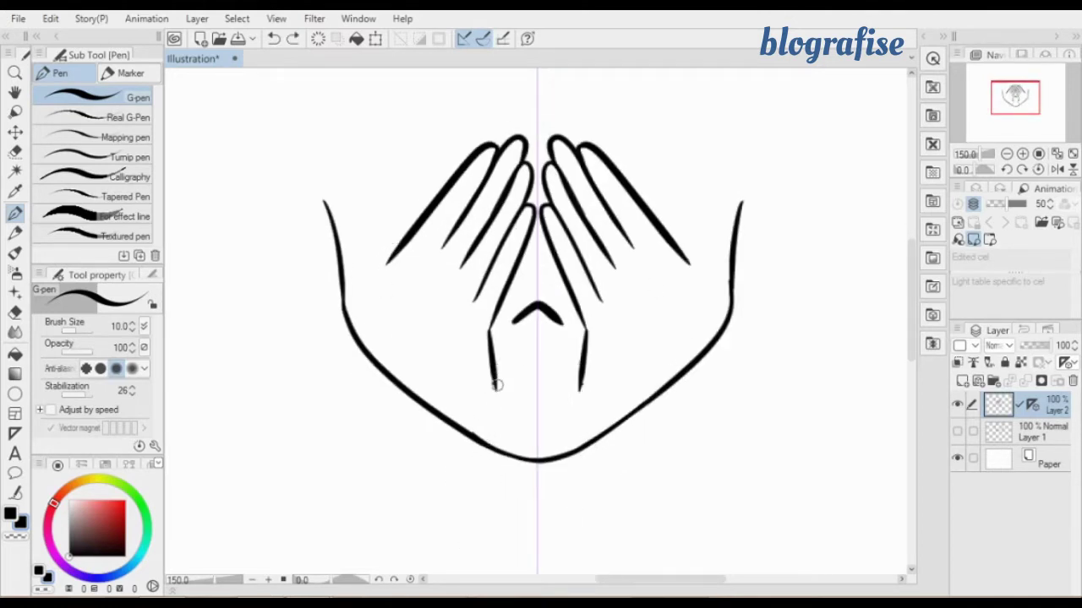
{"action": "left_click_drag", "start_coordinate": [495, 384], "coordinate": [479, 446]}
{"action": "key", "text": "ctrl+z"}
{"action": "key", "text": "ctrl+z"}
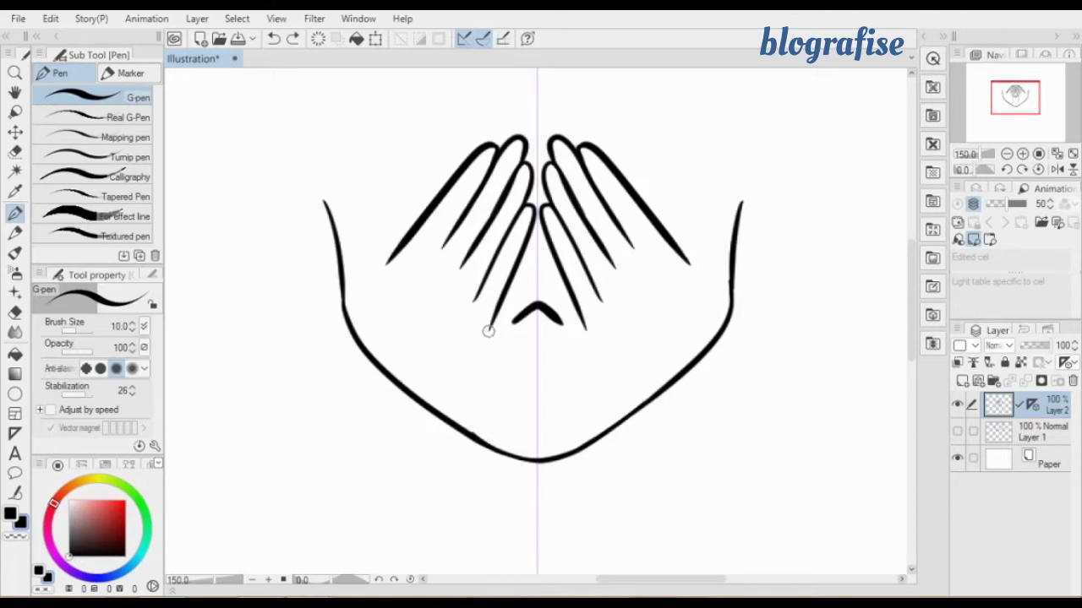
{"action": "key", "text": "ctrl+z"}
Draw the mirrored inner palm edges from the little fingers down and outward to the wrists.
{"action": "left_click_drag", "start_coordinate": [491, 327], "coordinate": [467, 398]}
{"action": "left_click_drag", "start_coordinate": [465, 397], "coordinate": [478, 478]}
{"action": "key", "text": "ctrl+z"}
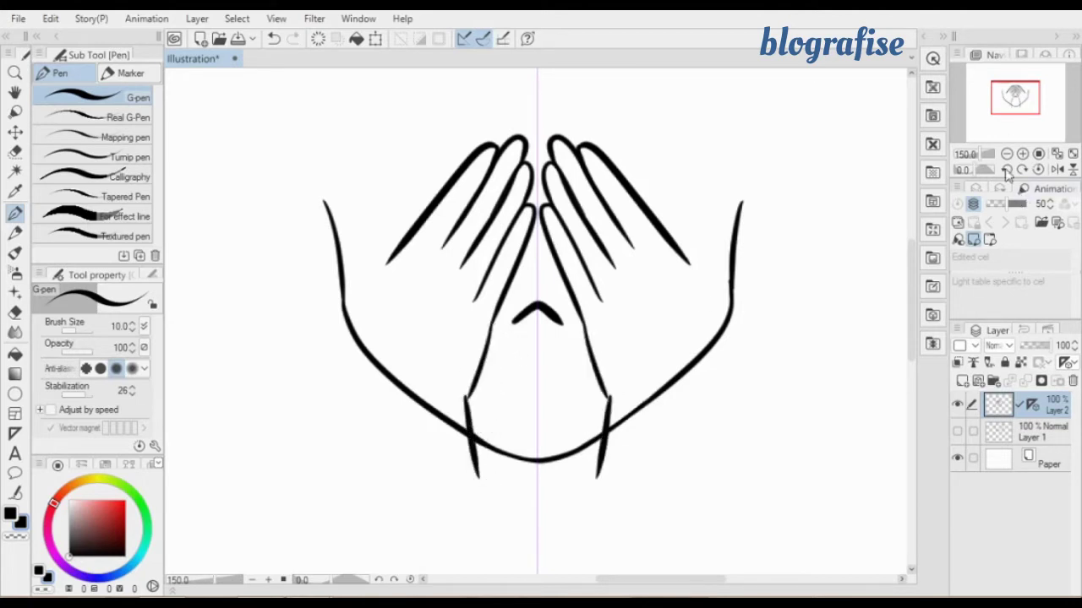
{"action": "left_click", "coordinate": [1006, 154]}
{"action": "key", "text": "ctrl+z"}
{"action": "mouse_move", "coordinate": [438, 283]}
{"action": "left_mouse_down"}
{"action": "mouse_move", "coordinate": [407, 255]}
{"action": "mouse_move", "coordinate": [416, 233]}
{"action": "left_mouse_up"}
{"action": "key", "text": "ctrl+z"}
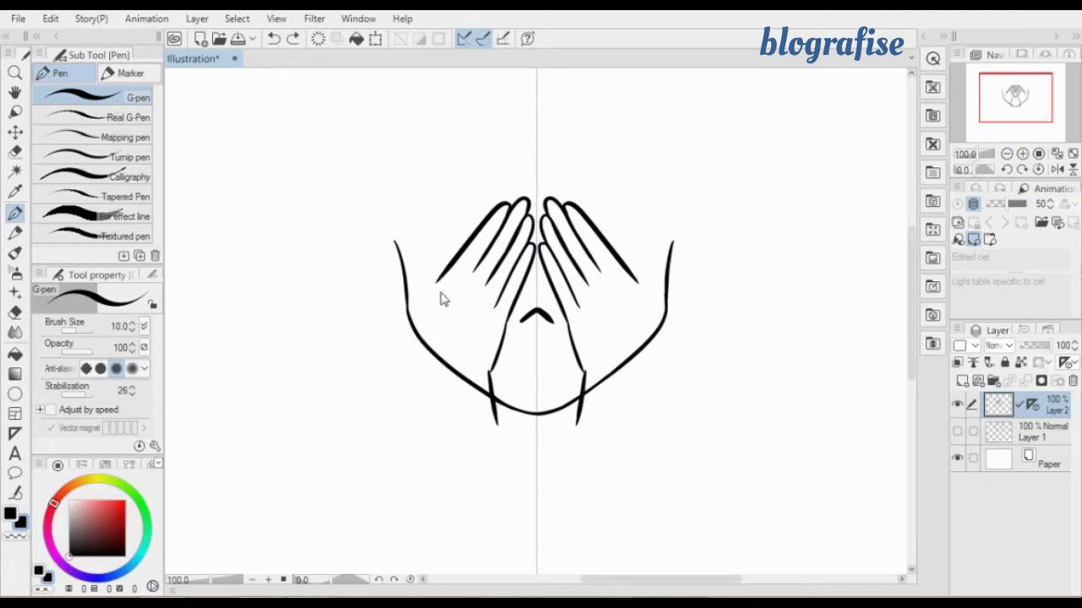
{"action": "key", "text": "ctrl+z"}
{"action": "mouse_move", "coordinate": [440, 295]}
{"action": "left_mouse_down"}
{"action": "mouse_move", "coordinate": [433, 338]}
{"action": "mouse_move", "coordinate": [431, 326]}
{"action": "mouse_move", "coordinate": [439, 426]}
{"action": "left_mouse_up"}
{"action": "key", "text": "ctrl+z"}
{"action": "key", "text": "ctrl+z"}
{"action": "key", "text": "ctrl+z"}
{"action": "mouse_move", "coordinate": [437, 280]}
{"action": "left_mouse_down"}
{"action": "mouse_move", "coordinate": [445, 363]}
{"action": "mouse_move", "coordinate": [402, 530]}
{"action": "left_mouse_up"}
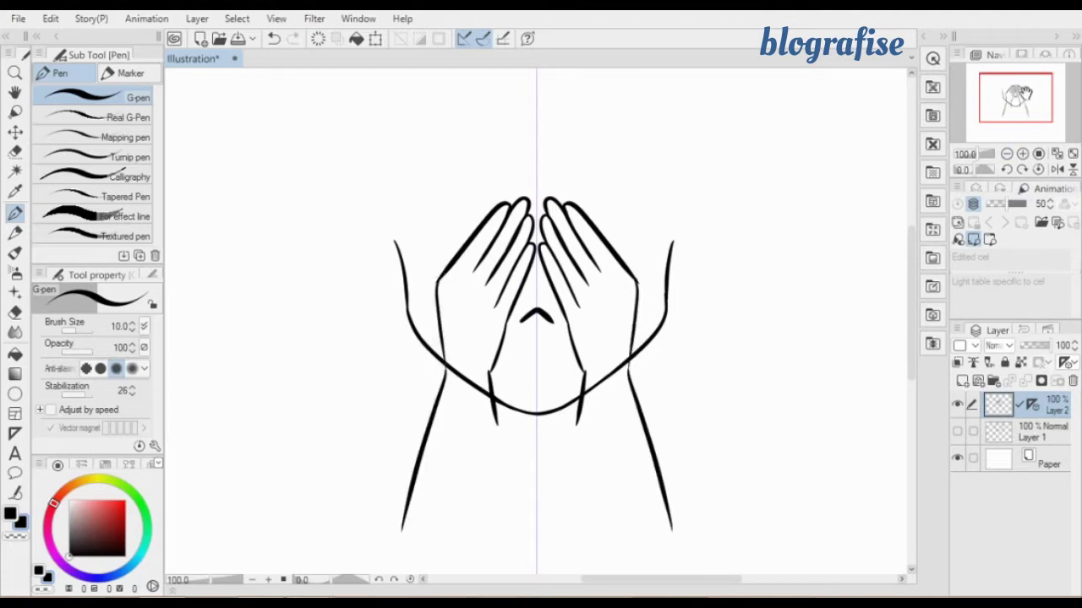
{"action": "key", "text": "ctrl+z"}
{"action": "left_click_drag", "start_coordinate": [439, 457], "coordinate": [423, 370]}
{"action": "left_click_drag", "start_coordinate": [429, 284], "coordinate": [327, 420]}
{"action": "left_click_drag", "start_coordinate": [473, 309], "coordinate": [428, 451]}
{"action": "key", "text": "ctrl+z"}
{"action": "key", "text": "ctrl+z"}
{"action": "key", "text": "ctrl+z"}
{"action": "key", "text": "ctrl+z"}
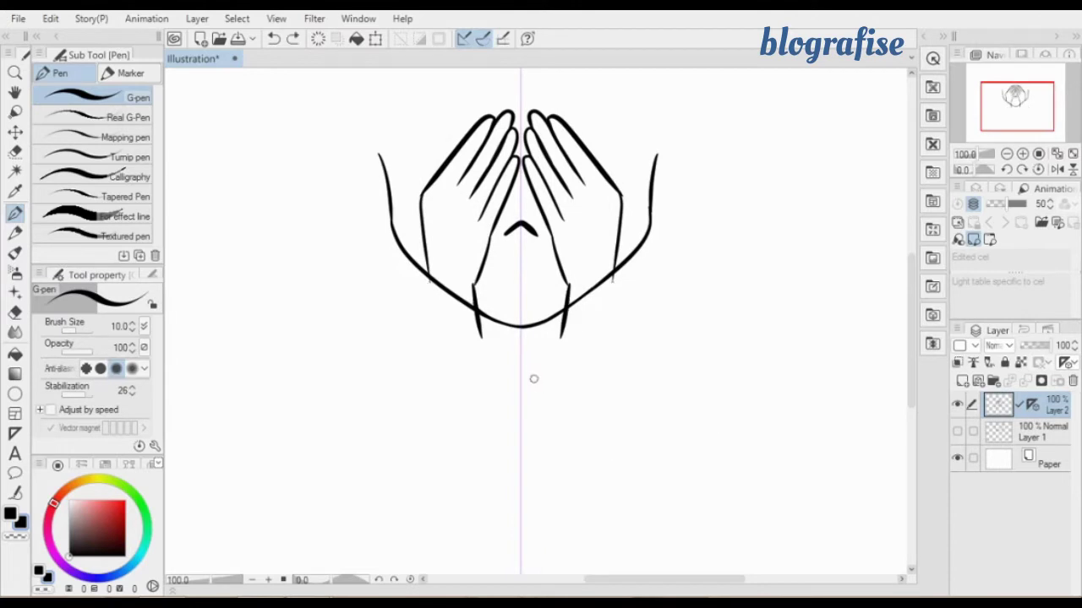
Draw curved outer palm edges from the base of the index fingers down to the jaw line.
{"action": "mouse_move", "coordinate": [422, 195]}
{"action": "left_mouse_down"}
{"action": "mouse_move", "coordinate": [412, 273]}
{"action": "mouse_move", "coordinate": [423, 252]}
{"action": "mouse_move", "coordinate": [423, 264]}
{"action": "left_mouse_up"}
{"action": "key", "text": "ctrl+z"}
{"action": "key", "text": "ctrl+z"}
{"action": "key", "text": "ctrl+z"}
{"action": "mouse_move", "coordinate": [422, 196]}
{"action": "left_mouse_down"}
{"action": "mouse_move", "coordinate": [423, 261]}
{"action": "mouse_move", "coordinate": [350, 441]}
{"action": "left_mouse_up"}
{"action": "key", "text": "ctrl+z"}
{"action": "key", "text": "ctrl+z"}
Draw the mirrored outer forearm edges slanting outward and down from the wrists.
{"action": "mouse_move", "coordinate": [416, 268]}
{"action": "left_mouse_down"}
{"action": "mouse_move", "coordinate": [275, 424]}
{"action": "mouse_move", "coordinate": [350, 398]}
{"action": "mouse_move", "coordinate": [346, 417]}
{"action": "left_mouse_up"}
{"action": "key", "text": "ctrl+z"}
{"action": "key", "text": "ctrl+z"}
{"action": "left_click_drag", "start_coordinate": [421, 269], "coordinate": [365, 431]}
Draw the mirrored inner forearm edges running down from the inner palms, slanting slightly outward.
{"action": "mouse_move", "coordinate": [482, 286]}
{"action": "left_mouse_down"}
{"action": "mouse_move", "coordinate": [479, 415]}
{"action": "mouse_move", "coordinate": [459, 460]}
{"action": "left_mouse_up"}
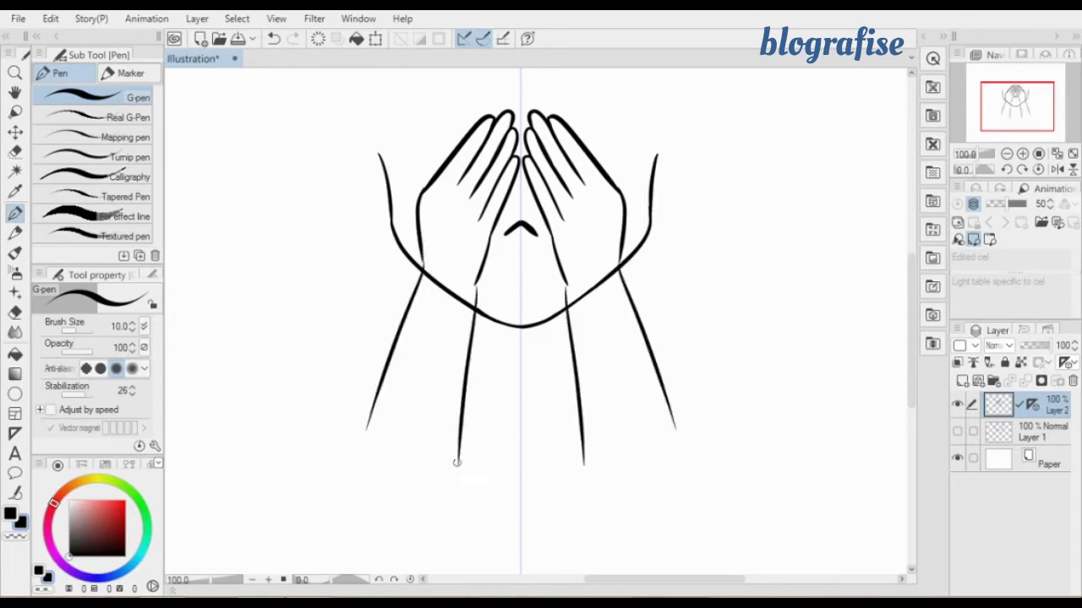
{"action": "key", "text": "ctrl+z"}
{"action": "mouse_move", "coordinate": [470, 289]}
{"action": "left_mouse_down"}
{"action": "mouse_move", "coordinate": [469, 435]}
{"action": "mouse_move", "coordinate": [430, 469]}
{"action": "mouse_move", "coordinate": [442, 437]}
{"action": "left_mouse_up"}
{"action": "key", "text": "ctrl+z"}
{"action": "key", "text": "ctrl+z"}
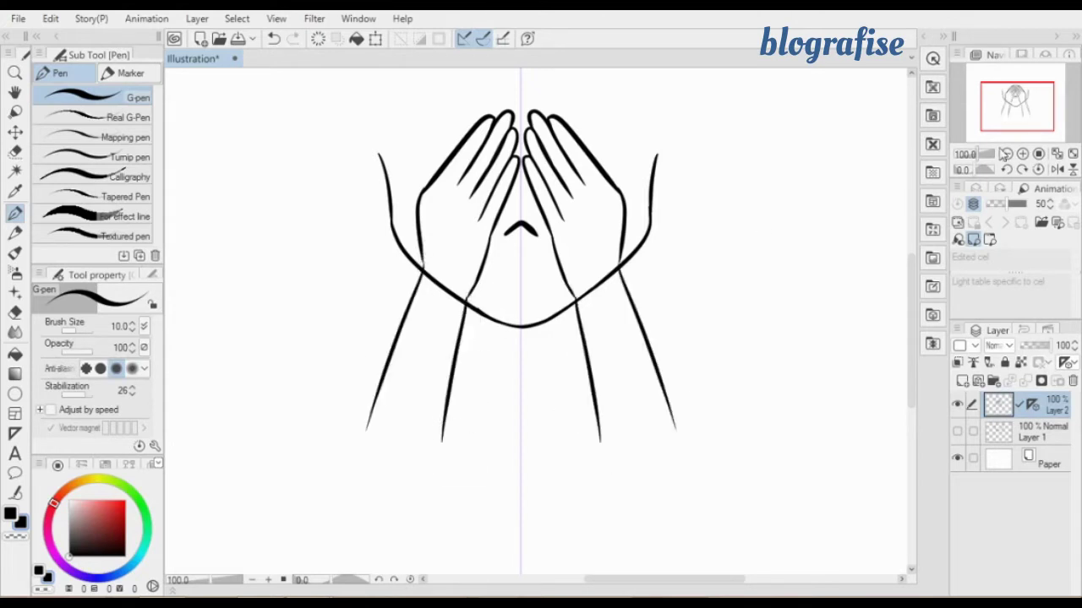
Draw short mirrored neck strokes under the jaw and shoulder curves outward from the forearms.
{"action": "left_click", "coordinate": [1005, 153]}
{"action": "left_click_drag", "start_coordinate": [1024, 116], "coordinate": [1026, 112]}
{"action": "key", "text": "ctrl+z"}
{"action": "left_click_drag", "start_coordinate": [595, 264], "coordinate": [589, 293]}
{"action": "key", "text": "ctrl+z"}
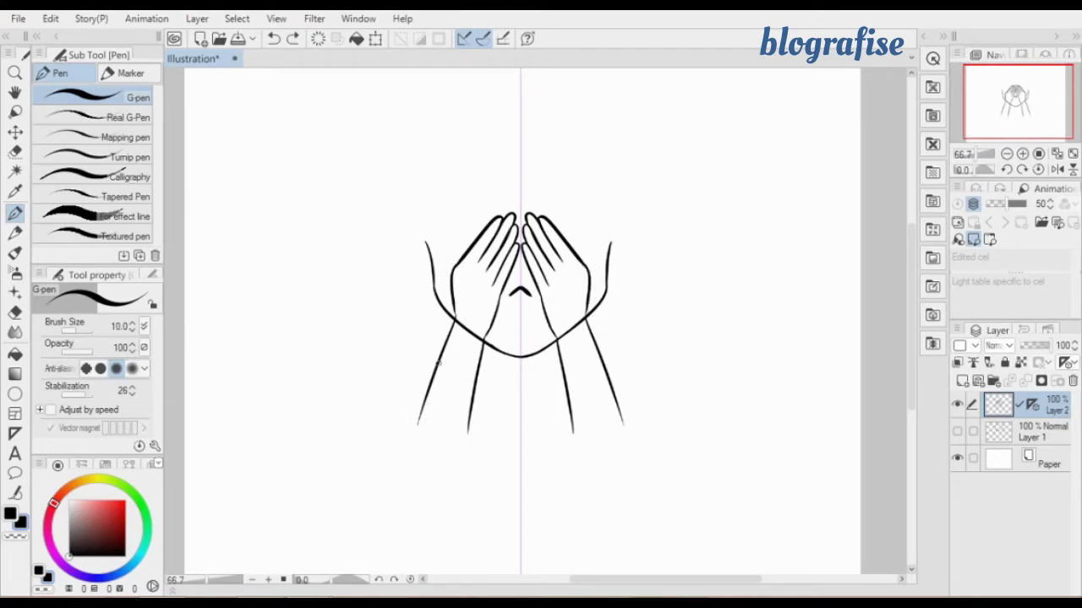
{"action": "mouse_move", "coordinate": [433, 375]}
{"action": "left_mouse_down"}
{"action": "mouse_move", "coordinate": [369, 389]}
{"action": "mouse_move", "coordinate": [343, 486]}
{"action": "mouse_move", "coordinate": [356, 448]}
{"action": "left_mouse_up"}
{"action": "key", "text": "ctrl+z"}
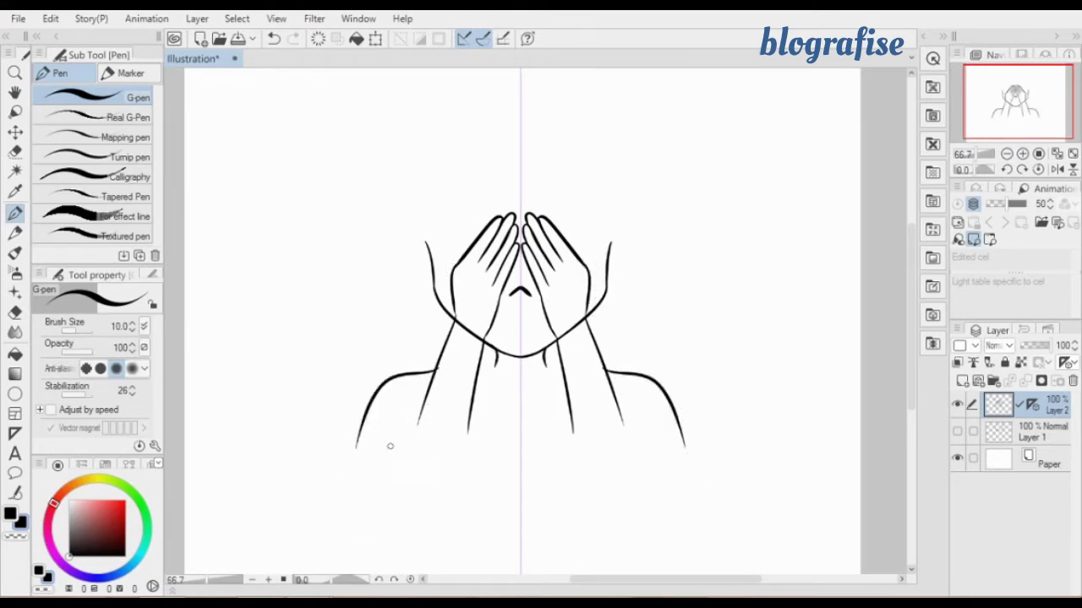
Redraw the shoulders as narrower mirrored curves running from the outer forearms down into the upper arms.
{"action": "left_click_drag", "start_coordinate": [420, 419], "coordinate": [387, 456]}
{"action": "key", "text": "ctrl+z"}
{"action": "key", "text": "ctrl+z"}
{"action": "left_click_drag", "start_coordinate": [431, 389], "coordinate": [347, 510]}
{"action": "key", "text": "ctrl+z"}
{"action": "scroll", "coordinate": [423, 380], "scroll_direction": "down", "scroll_amount": 2}
{"action": "mouse_move", "coordinate": [432, 292]}
{"action": "left_mouse_down"}
{"action": "mouse_move", "coordinate": [400, 290]}
{"action": "mouse_move", "coordinate": [346, 367]}
{"action": "left_mouse_up"}
{"action": "key", "text": "ctrl+z"}
{"action": "left_click_drag", "start_coordinate": [434, 289], "coordinate": [373, 373]}
{"action": "left_click_drag", "start_coordinate": [434, 296], "coordinate": [463, 303]}
{"action": "key", "text": "ctrl+z"}
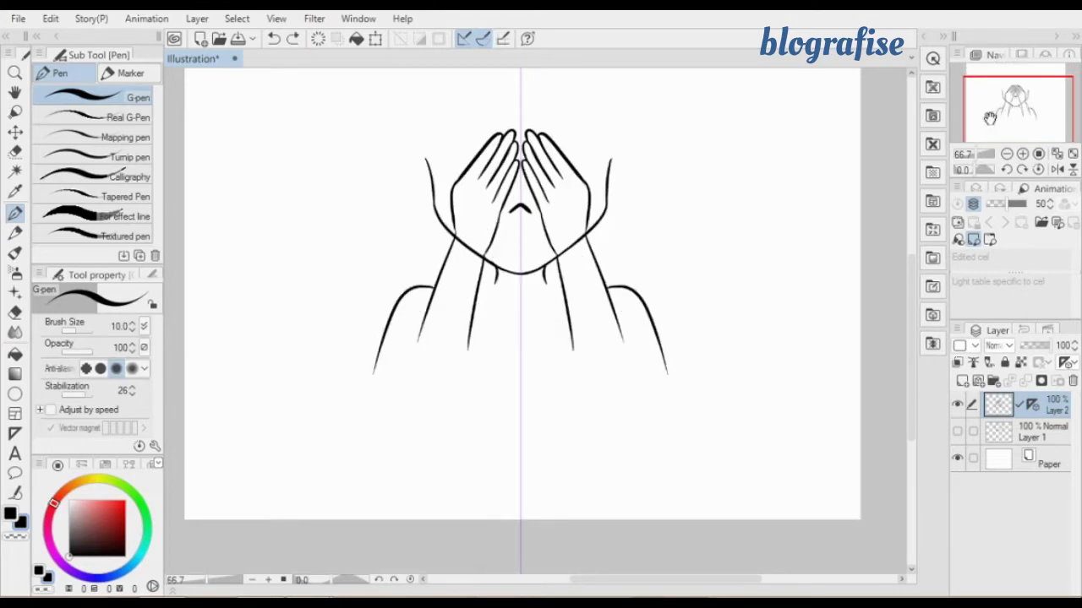
Draw mirrored sprigs of thin, dot-tipped stems fanning out from behind the outer edges of both hands.
{"action": "left_click_drag", "start_coordinate": [990, 118], "coordinate": [994, 107]}
{"action": "left_click_drag", "start_coordinate": [555, 253], "coordinate": [558, 242]}
{"action": "left_click_drag", "start_coordinate": [548, 243], "coordinate": [550, 227]}
{"action": "left_click_drag", "start_coordinate": [547, 241], "coordinate": [544, 227]}
{"action": "left_click_drag", "start_coordinate": [534, 227], "coordinate": [532, 215]}
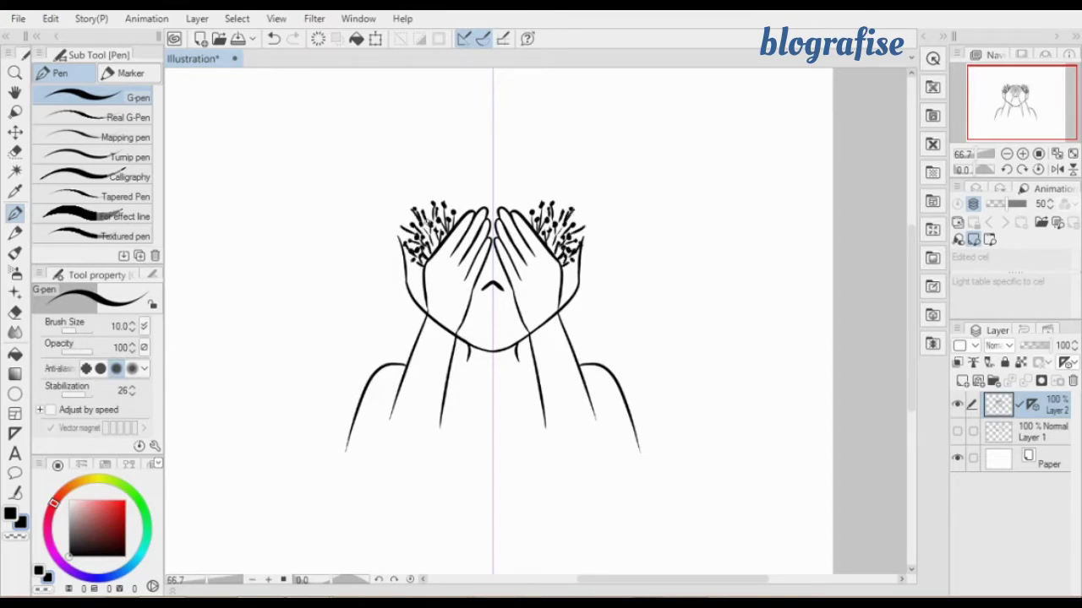
{"action": "left_click_drag", "start_coordinate": [418, 226], "coordinate": [408, 210]}
{"action": "left_click", "coordinate": [401, 215]}
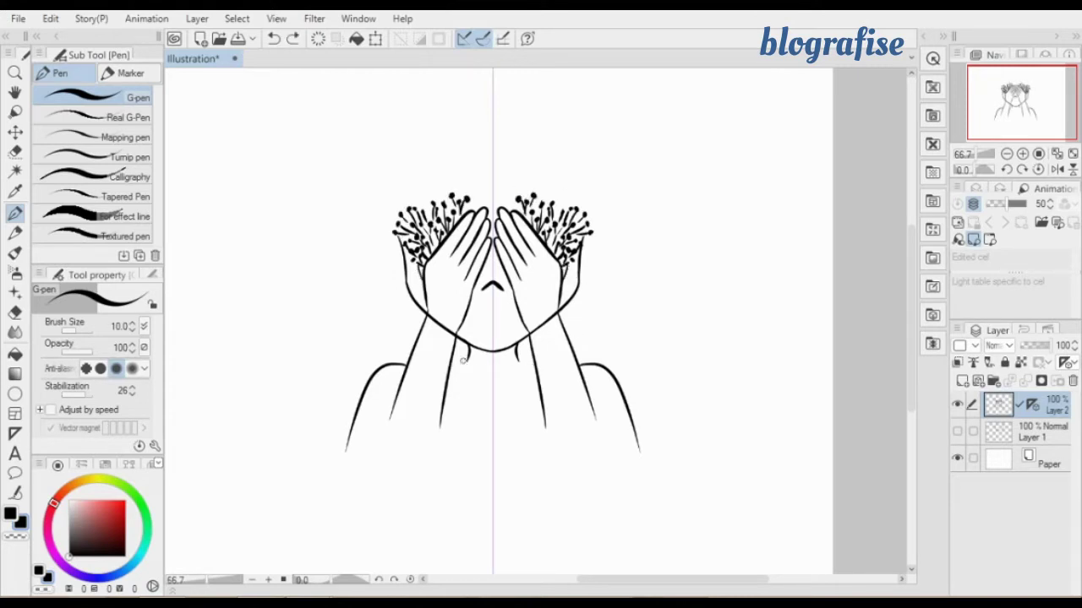
Draw the V-shaped neckline with short collar strokes below the neck, and add a new layer.
{"action": "mouse_move", "coordinate": [462, 361]}
{"action": "left_mouse_down"}
{"action": "mouse_move", "coordinate": [490, 370]}
{"action": "mouse_move", "coordinate": [497, 429]}
{"action": "left_mouse_up"}
{"action": "key", "text": "ctrl+shift+n"}
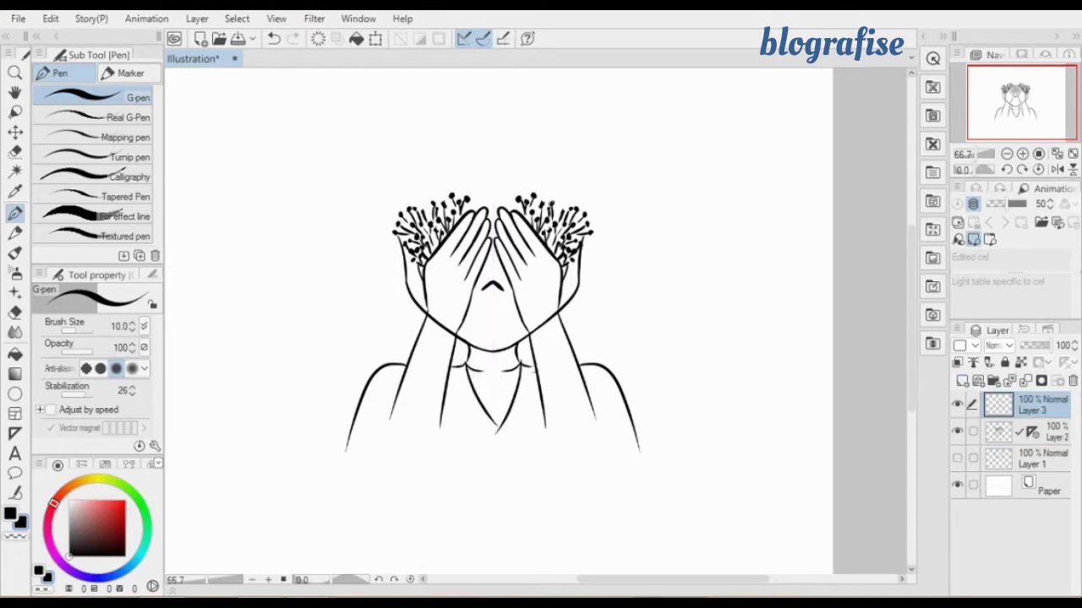
{"action": "left_click_drag", "start_coordinate": [486, 145], "coordinate": [441, 197]}
{"action": "left_click_drag", "start_coordinate": [600, 146], "coordinate": [596, 324]}
{"action": "key", "text": "ctrl+z"}
{"action": "key", "text": "ctrl+z"}
{"action": "key", "text": "ctrl+z"}
{"action": "key", "text": "ctrl+z"}
{"action": "left_click_drag", "start_coordinate": [501, 152], "coordinate": [497, 199]}
{"action": "key", "text": "ctrl+z"}
Add another layer and draw thin bang strands across the forehead, running down toward the fingers and sprigs.
{"action": "key", "text": "ctrl+shift+n"}
{"action": "left_click_drag", "start_coordinate": [521, 160], "coordinate": [514, 211]}
{"action": "left_click_drag", "start_coordinate": [482, 159], "coordinate": [493, 218]}
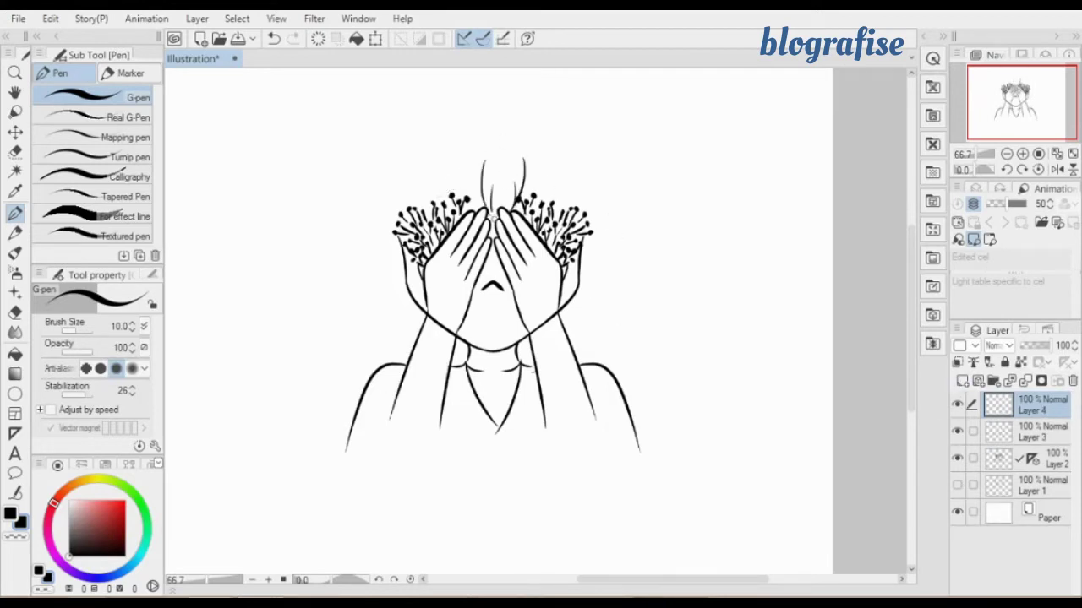
{"action": "left_click_drag", "start_coordinate": [574, 167], "coordinate": [578, 208]}
{"action": "left_click_drag", "start_coordinate": [560, 179], "coordinate": [556, 195]}
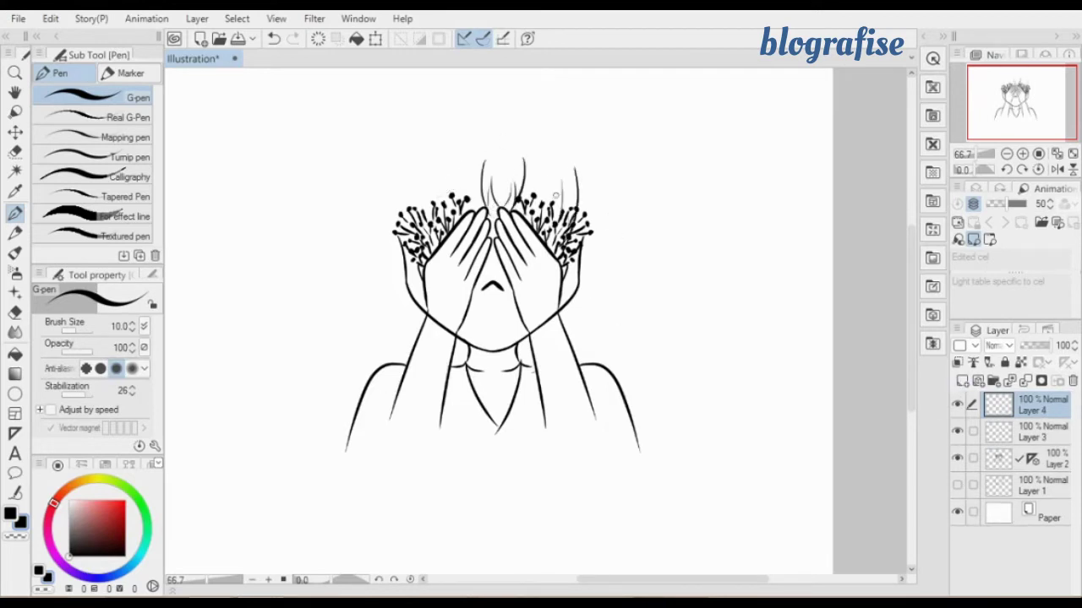
{"action": "left_click_drag", "start_coordinate": [441, 166], "coordinate": [448, 203]}
{"action": "left_click_drag", "start_coordinate": [457, 178], "coordinate": [470, 209]}
{"action": "key", "text": "ctrl+z"}
{"action": "left_click_drag", "start_coordinate": [402, 183], "coordinate": [407, 212]}
{"action": "left_click_drag", "start_coordinate": [413, 194], "coordinate": [419, 218]}
{"action": "key", "text": "ctrl+z"}
Draw the long side edges of the hair, curving down past the sprigs on both sides of the face.
{"action": "left_click_drag", "start_coordinate": [390, 168], "coordinate": [398, 278]}
{"action": "left_click_drag", "start_coordinate": [591, 174], "coordinate": [575, 280]}
{"action": "key", "text": "ctrl+z"}
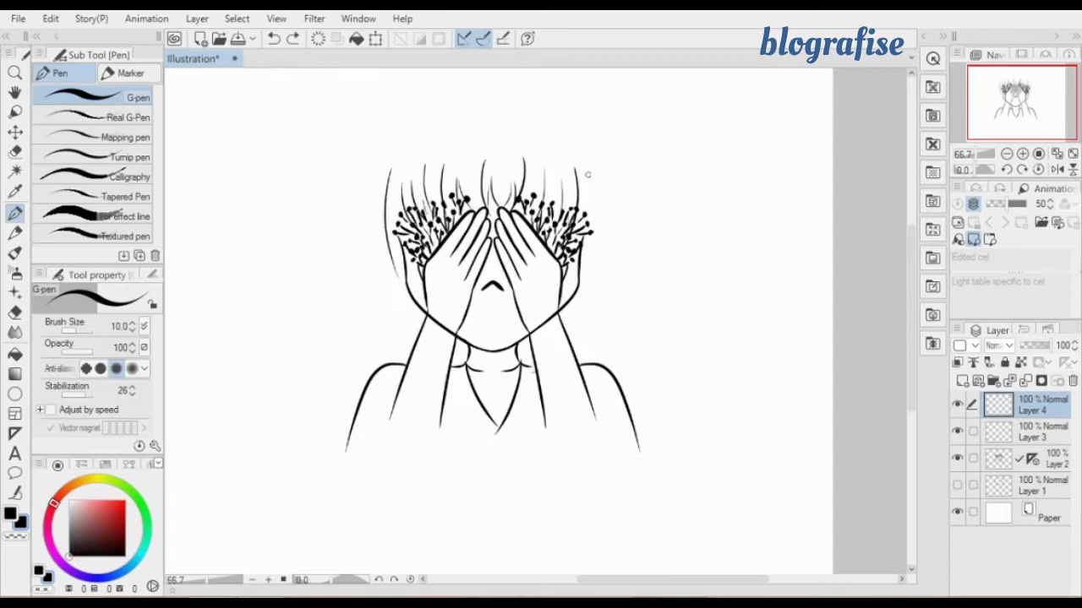
{"action": "left_click_drag", "start_coordinate": [589, 176], "coordinate": [582, 267]}
{"action": "key", "text": "ctrl+z"}
Outline the crown of the hair with two arcs meeting at a parting above the bangs.
{"action": "mouse_move", "coordinate": [401, 158]}
{"action": "left_mouse_down"}
{"action": "mouse_move", "coordinate": [485, 110]}
{"action": "mouse_move", "coordinate": [461, 121]}
{"action": "mouse_move", "coordinate": [583, 184]}
{"action": "left_mouse_up"}
{"action": "key", "text": "ctrl+z"}
{"action": "key", "text": "ctrl+z"}
{"action": "left_click_drag", "start_coordinate": [457, 121], "coordinate": [609, 178]}
{"action": "key", "text": "ctrl+z"}
{"action": "left_click_drag", "start_coordinate": [544, 109], "coordinate": [595, 189]}
{"action": "key", "text": "ctrl+z"}
{"action": "left_click_drag", "start_coordinate": [560, 120], "coordinate": [598, 186]}
{"action": "key", "text": "ctrl+z"}
{"action": "key", "text": "ctrl+z"}
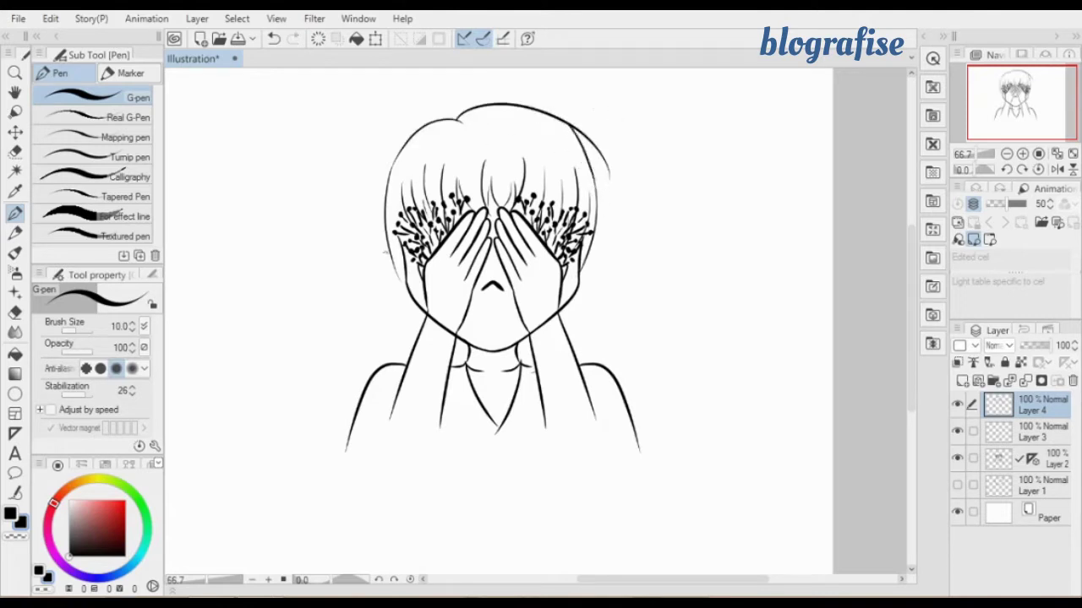
{"action": "mouse_move", "coordinate": [405, 306]}
{"action": "left_mouse_down"}
{"action": "mouse_move", "coordinate": [339, 346]}
{"action": "mouse_move", "coordinate": [371, 433]}
{"action": "mouse_move", "coordinate": [354, 315]}
{"action": "left_mouse_up"}
{"action": "key", "text": "ctrl+z"}
{"action": "key", "text": "ctrl+z"}
{"action": "key", "text": "ctrl+z"}
{"action": "mouse_move", "coordinate": [397, 275]}
{"action": "left_mouse_down"}
{"action": "mouse_move", "coordinate": [391, 372]}
{"action": "mouse_move", "coordinate": [377, 394]}
{"action": "left_mouse_up"}
{"action": "key", "text": "ctrl+z"}
{"action": "key", "text": "ctrl+z"}
{"action": "key", "text": "ctrl+z"}
Redraw the right side of the crown to meet the side hair and erase the overshooting stroke.
{"action": "left_click_drag", "start_coordinate": [566, 124], "coordinate": [597, 181]}
{"action": "key", "text": "ctrl+z"}
{"action": "left_click_drag", "start_coordinate": [557, 120], "coordinate": [597, 193]}
{"action": "left_click", "coordinate": [15, 313]}
{"action": "left_click_drag", "start_coordinate": [603, 148], "coordinate": [609, 195]}
{"action": "mouse_move", "coordinate": [591, 126]}
{"action": "left_mouse_down"}
{"action": "mouse_move", "coordinate": [549, 104]}
{"action": "mouse_move", "coordinate": [587, 137]}
{"action": "left_mouse_up"}
{"action": "key", "text": "ctrl+z"}
Draw the long outer hair edges sweeping outward and down from both sides of the head past the shoulders.
{"action": "left_click", "coordinate": [15, 214]}
{"action": "mouse_move", "coordinate": [386, 244]}
{"action": "left_mouse_down"}
{"action": "mouse_move", "coordinate": [360, 374]}
{"action": "mouse_move", "coordinate": [270, 484]}
{"action": "left_mouse_up"}
{"action": "key", "text": "ctrl+z"}
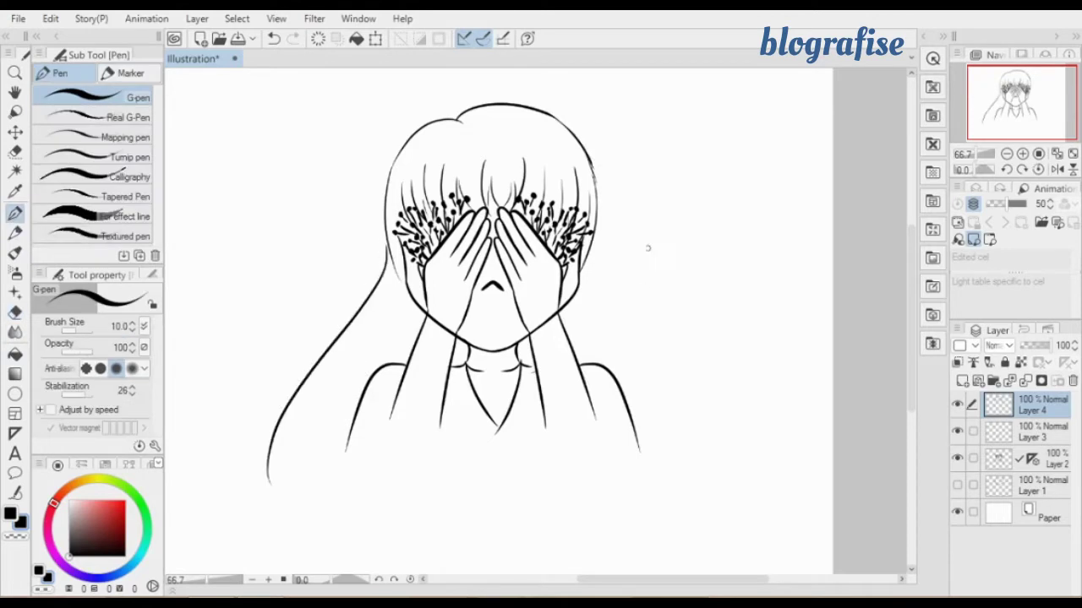
{"action": "left_click_drag", "start_coordinate": [595, 253], "coordinate": [737, 505]}
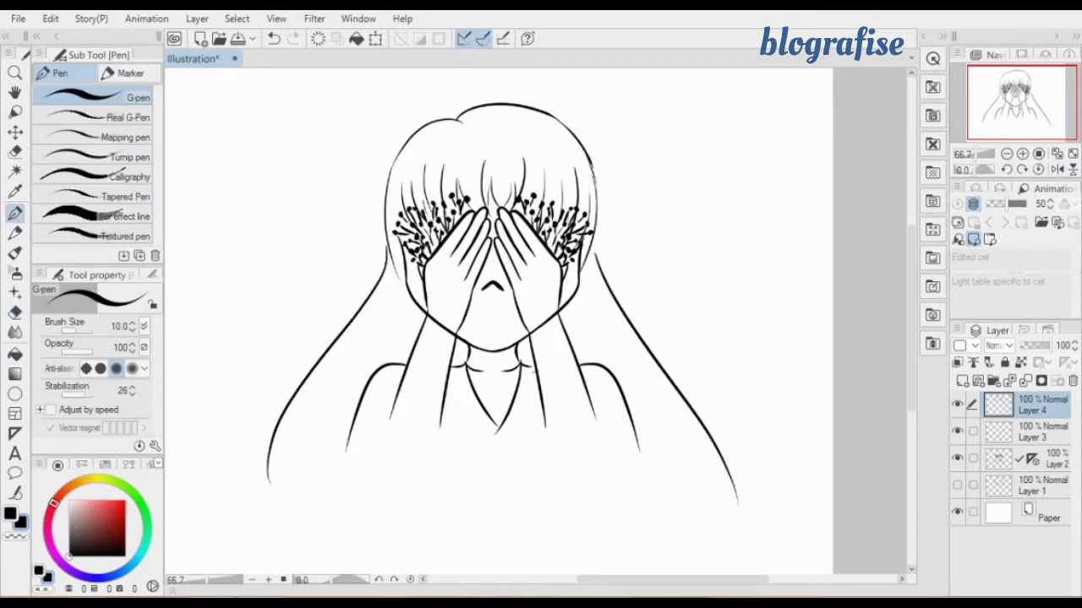
Draw the outer upper-sleeve edges slanting outward and down from both shoulders.
{"action": "left_click_drag", "start_coordinate": [368, 381], "coordinate": [313, 480]}
{"action": "left_click_drag", "start_coordinate": [625, 409], "coordinate": [672, 489]}
{"action": "key", "text": "ctrl+z"}
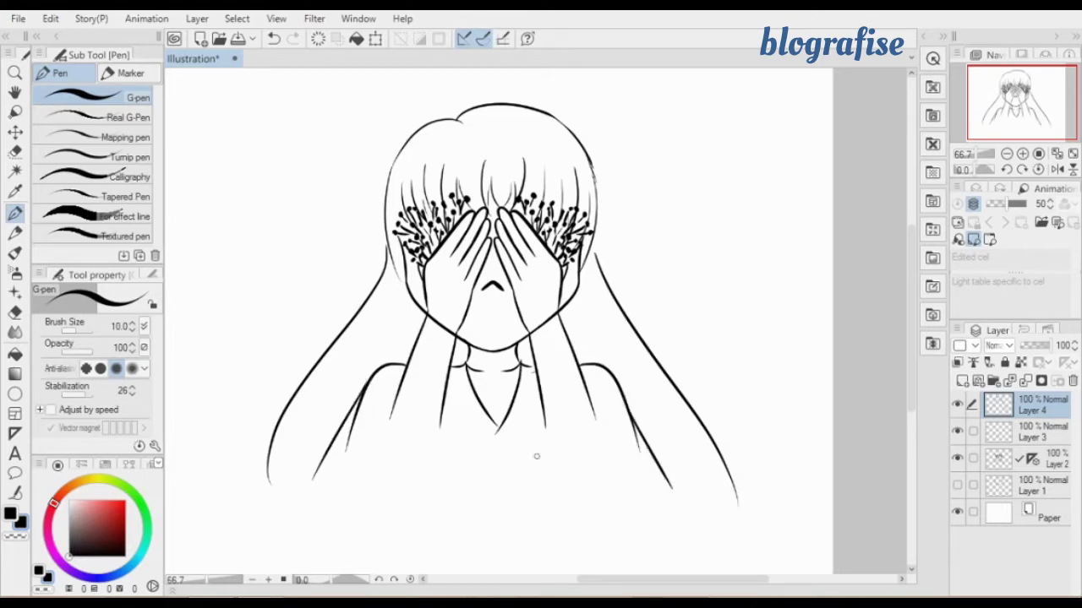
Draw wavy sleeve cuffs across both forearms and begin the left sleeve edges below its cuff.
{"action": "left_click_drag", "start_coordinate": [391, 393], "coordinate": [432, 419]}
{"action": "key", "text": "ctrl+z"}
{"action": "left_click_drag", "start_coordinate": [392, 389], "coordinate": [354, 486]}
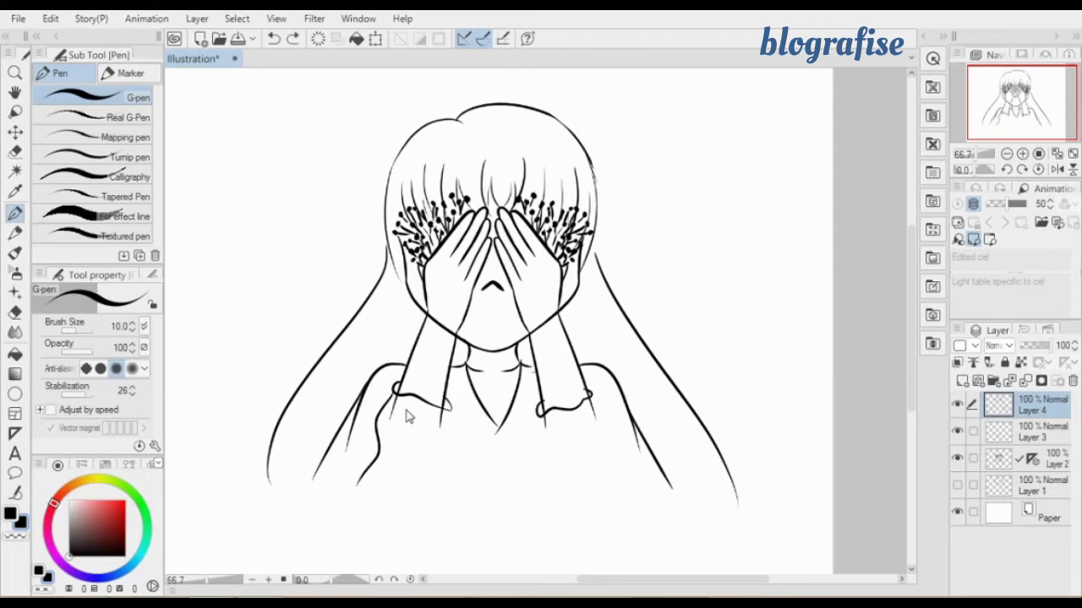
{"action": "key", "text": "ctrl+z"}
{"action": "mouse_move", "coordinate": [392, 389]}
{"action": "left_mouse_down"}
{"action": "mouse_move", "coordinate": [370, 455]}
{"action": "mouse_move", "coordinate": [320, 523]}
{"action": "left_mouse_up"}
{"action": "key", "text": "ctrl+z"}
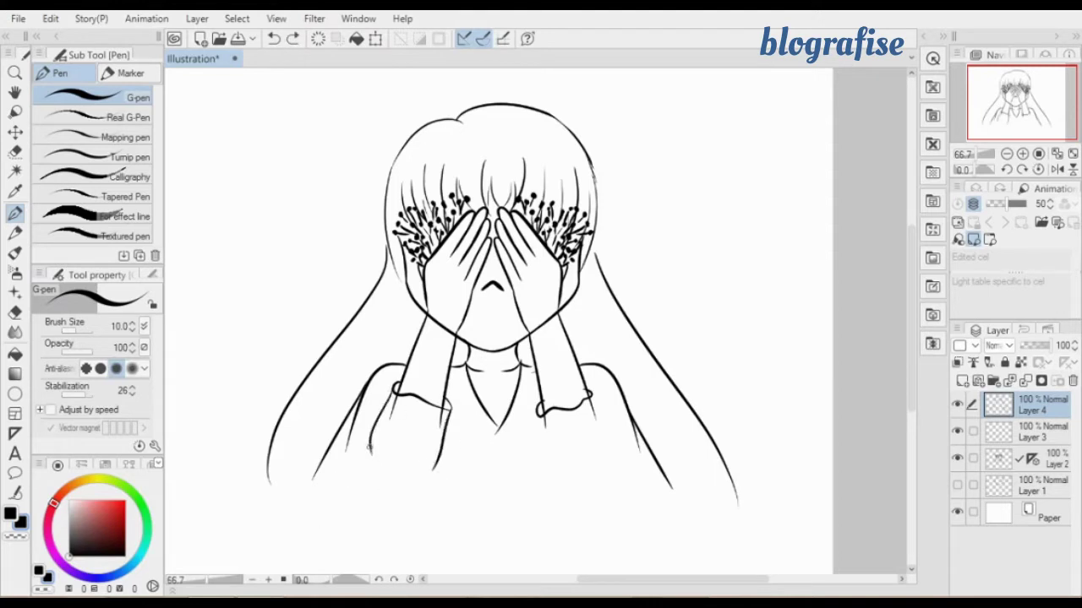
Extend both edges of the left forearm sleeve down toward the elbow.
{"action": "left_click_drag", "start_coordinate": [371, 448], "coordinate": [327, 493]}
{"action": "left_click_drag", "start_coordinate": [435, 469], "coordinate": [405, 531]}
{"action": "key", "text": "ctrl+z"}
{"action": "left_click_drag", "start_coordinate": [415, 485], "coordinate": [420, 503]}
{"action": "key", "text": "ctrl+z"}
{"action": "key", "text": "ctrl+z"}
{"action": "key", "text": "ctrl+z"}
{"action": "left_click_drag", "start_coordinate": [371, 446], "coordinate": [334, 495]}
{"action": "left_click_drag", "start_coordinate": [434, 467], "coordinate": [408, 536]}
Draw the inner edge of the right forearm sleeve, running from the cuff down toward the elbow.
{"action": "left_click_drag", "start_coordinate": [534, 410], "coordinate": [564, 554]}
{"action": "key", "text": "ctrl+z"}
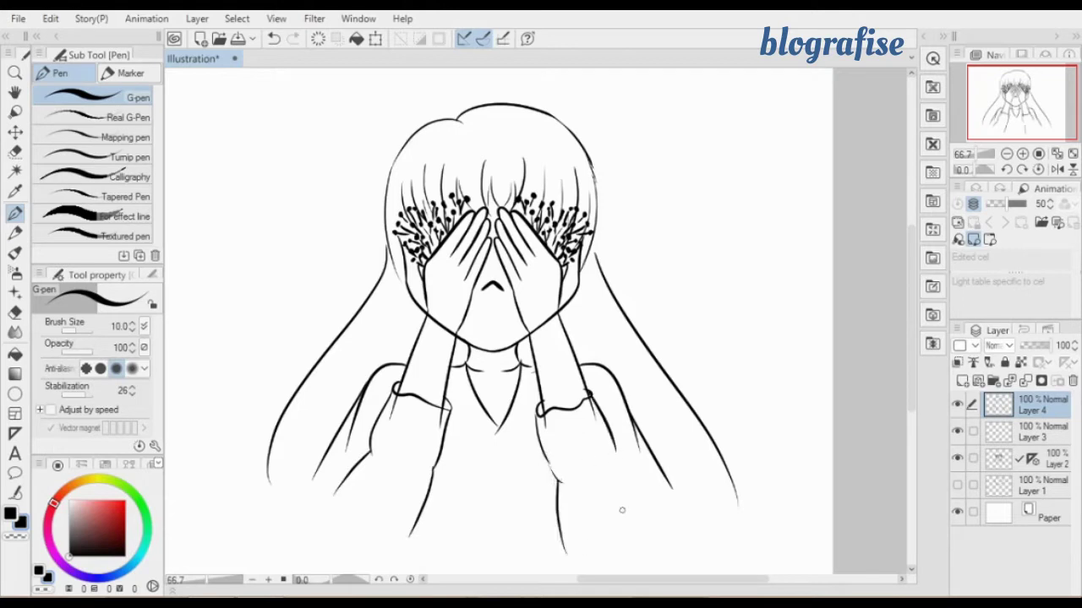
{"action": "key", "text": "ctrl+z"}
{"action": "left_click_drag", "start_coordinate": [557, 480], "coordinate": [572, 534]}
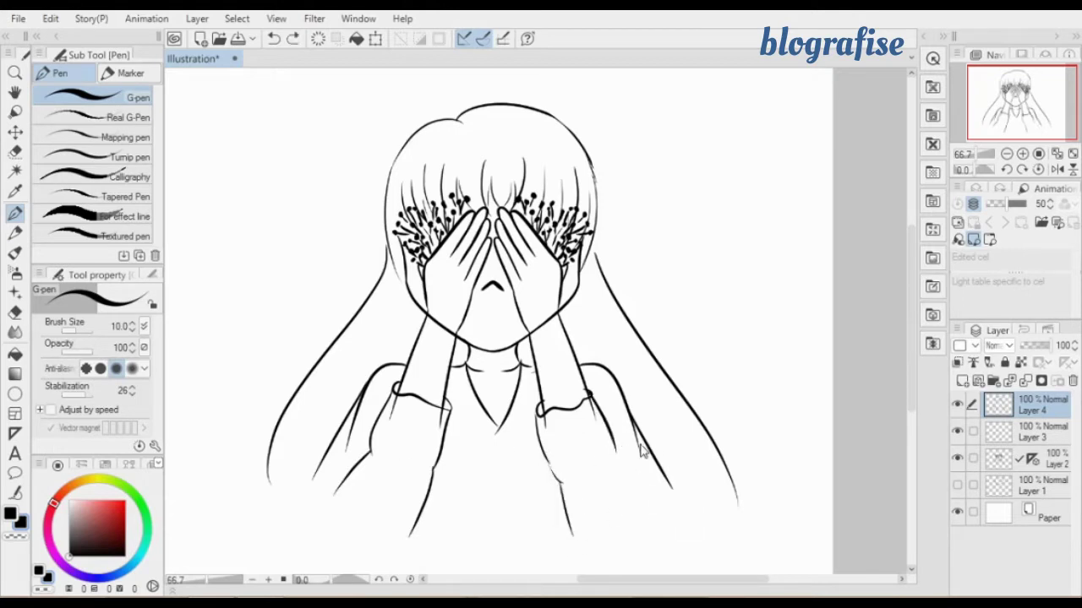
{"action": "mouse_move", "coordinate": [333, 491]}
{"action": "left_mouse_down"}
{"action": "mouse_move", "coordinate": [310, 554]}
{"action": "mouse_move", "coordinate": [371, 437]}
{"action": "left_mouse_up"}
{"action": "key", "text": "ctrl+z"}
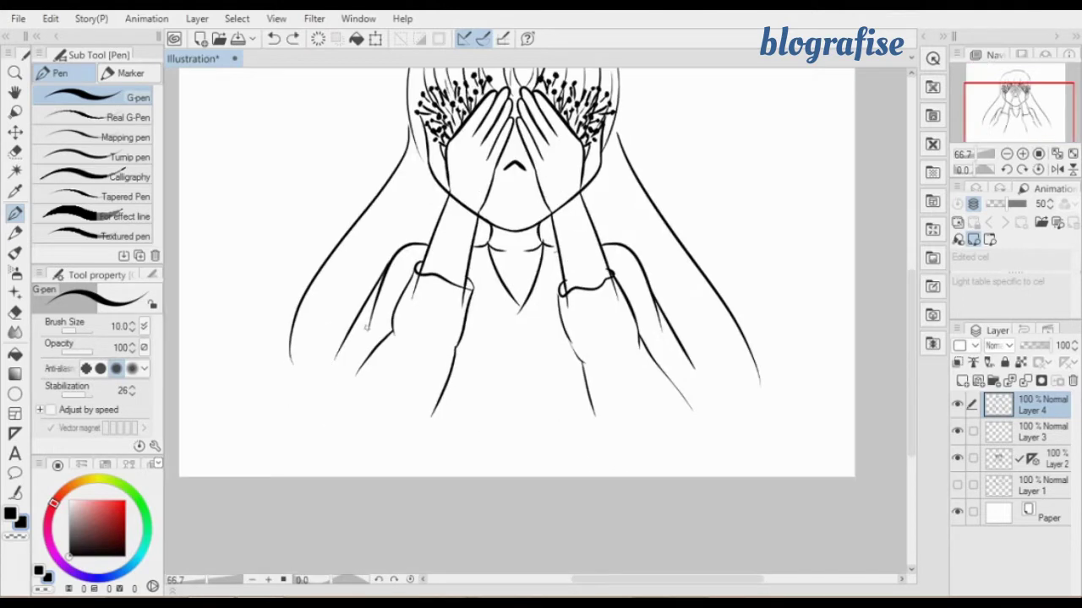
{"action": "left_click_drag", "start_coordinate": [369, 326], "coordinate": [344, 429]}
{"action": "key", "text": "ctrl+z"}
{"action": "mouse_move", "coordinate": [369, 328]}
{"action": "left_mouse_down"}
{"action": "mouse_move", "coordinate": [332, 395]}
{"action": "mouse_move", "coordinate": [337, 441]}
{"action": "left_mouse_up"}
{"action": "key", "text": "ctrl+z"}
{"action": "key", "text": "ctrl+z"}
{"action": "left_click_drag", "start_coordinate": [339, 352], "coordinate": [326, 443]}
{"action": "left_click_drag", "start_coordinate": [433, 414], "coordinate": [368, 461]}
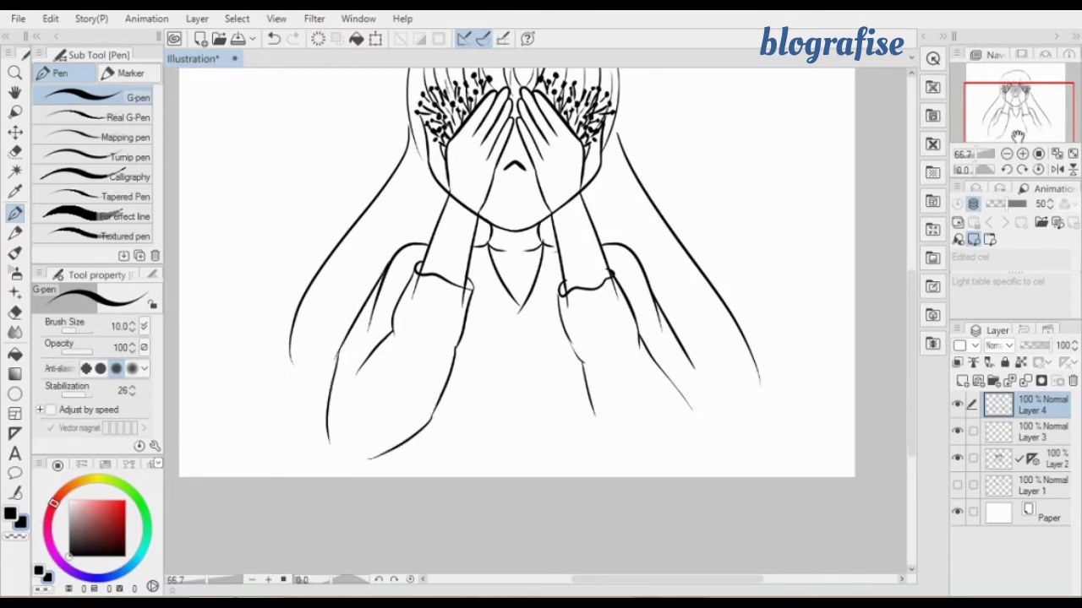
{"action": "key", "text": "ctrl+z"}
{"action": "key", "text": "ctrl+z"}
Draw the left sleeve's lower outer edge and curved elbow, joining it toward the inner forearm edge.
{"action": "left_click_drag", "start_coordinate": [481, 383], "coordinate": [514, 372]}
{"action": "mouse_move", "coordinate": [402, 315]}
{"action": "left_mouse_down"}
{"action": "mouse_move", "coordinate": [377, 387]}
{"action": "mouse_move", "coordinate": [378, 366]}
{"action": "left_mouse_up"}
{"action": "key", "text": "ctrl+z"}
{"action": "key", "text": "ctrl+z"}
{"action": "left_click_drag", "start_coordinate": [378, 368], "coordinate": [382, 412]}
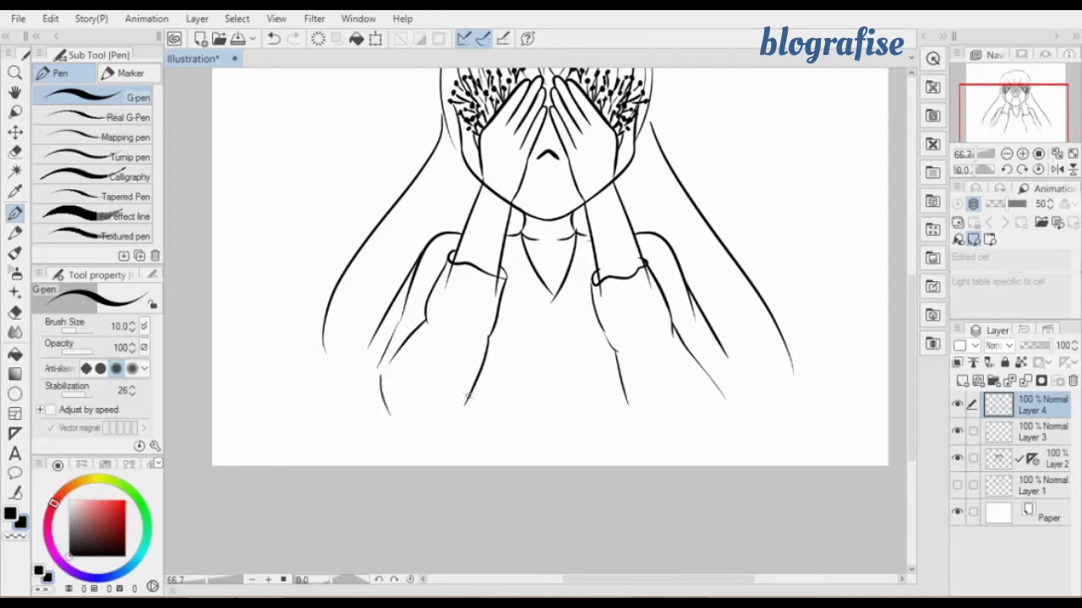
{"action": "key", "text": "ctrl+z"}
{"action": "left_click_drag", "start_coordinate": [377, 369], "coordinate": [466, 403]}
Draw the right sleeve's curved underside and its outer edge from the upper arm down to the elbow.
{"action": "mouse_move", "coordinate": [626, 407]}
{"action": "left_mouse_down"}
{"action": "mouse_move", "coordinate": [616, 339]}
{"action": "mouse_move", "coordinate": [696, 372]}
{"action": "left_mouse_up"}
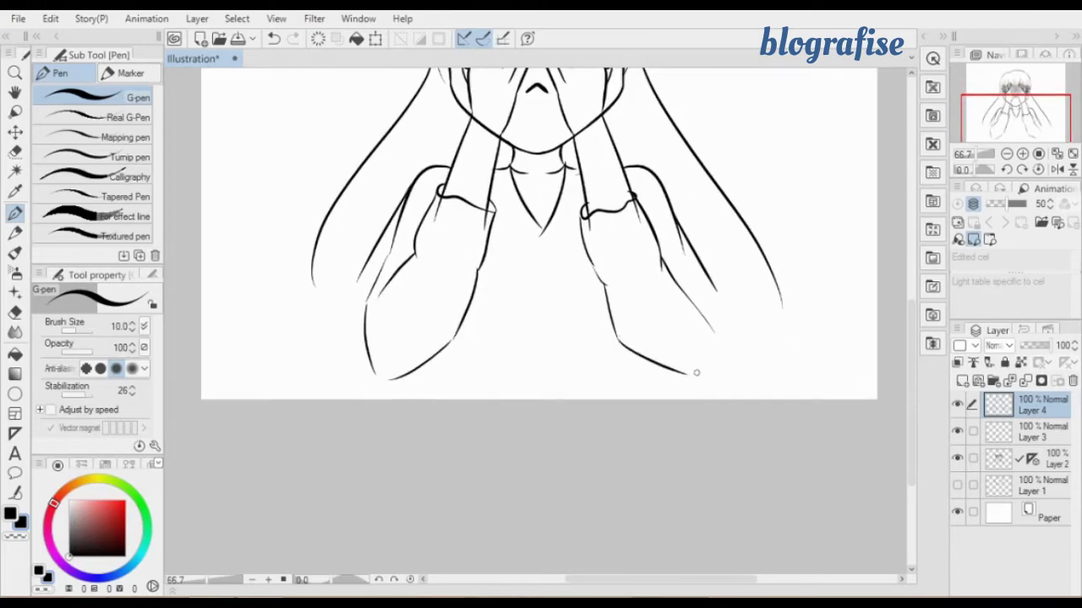
{"action": "key", "text": "ctrl+z"}
{"action": "left_click_drag", "start_coordinate": [615, 340], "coordinate": [710, 338]}
{"action": "mouse_move", "coordinate": [718, 288]}
{"action": "left_mouse_down"}
{"action": "mouse_move", "coordinate": [708, 357]}
{"action": "mouse_move", "coordinate": [703, 341]}
{"action": "left_mouse_up"}
{"action": "key", "text": "ctrl+z"}
{"action": "key", "text": "ctrl+z"}
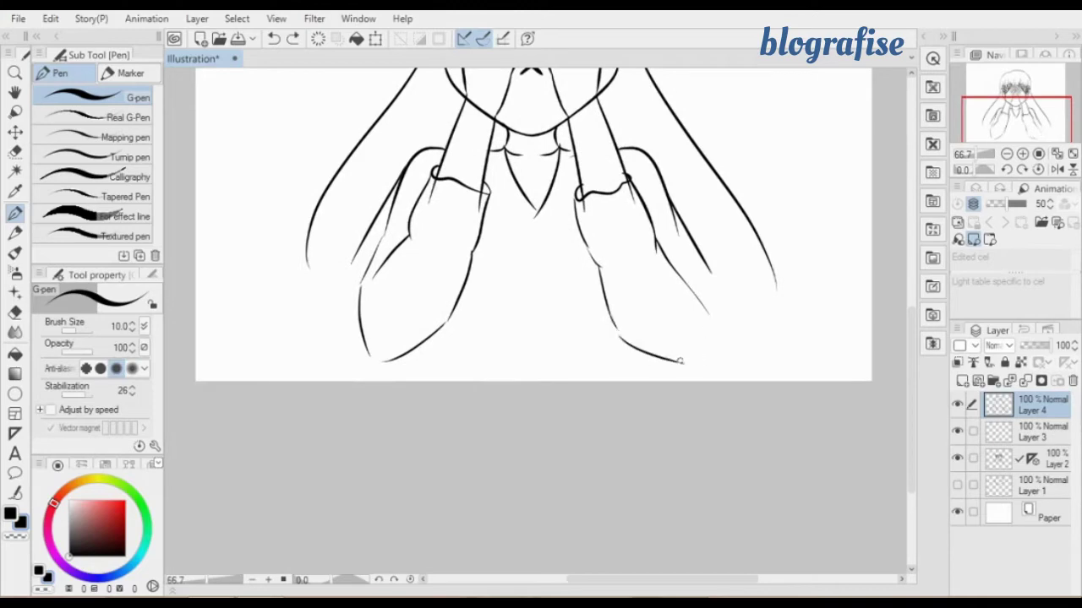
{"action": "mouse_move", "coordinate": [708, 270]}
{"action": "left_mouse_down"}
{"action": "mouse_move", "coordinate": [700, 359]}
{"action": "mouse_move", "coordinate": [716, 338]}
{"action": "left_mouse_up"}
{"action": "key", "text": "ctrl+z"}
{"action": "key", "text": "ctrl+z"}
{"action": "mouse_move", "coordinate": [679, 223]}
{"action": "left_mouse_down"}
{"action": "mouse_move", "coordinate": [716, 327]}
{"action": "mouse_move", "coordinate": [699, 358]}
{"action": "left_mouse_up"}
Erase the leftover stroke end beside the right upper arm and draw a curved choker line across the neck.
{"action": "left_click_drag", "start_coordinate": [1006, 108], "coordinate": [1014, 85]}
{"action": "left_click", "coordinate": [15, 312]}
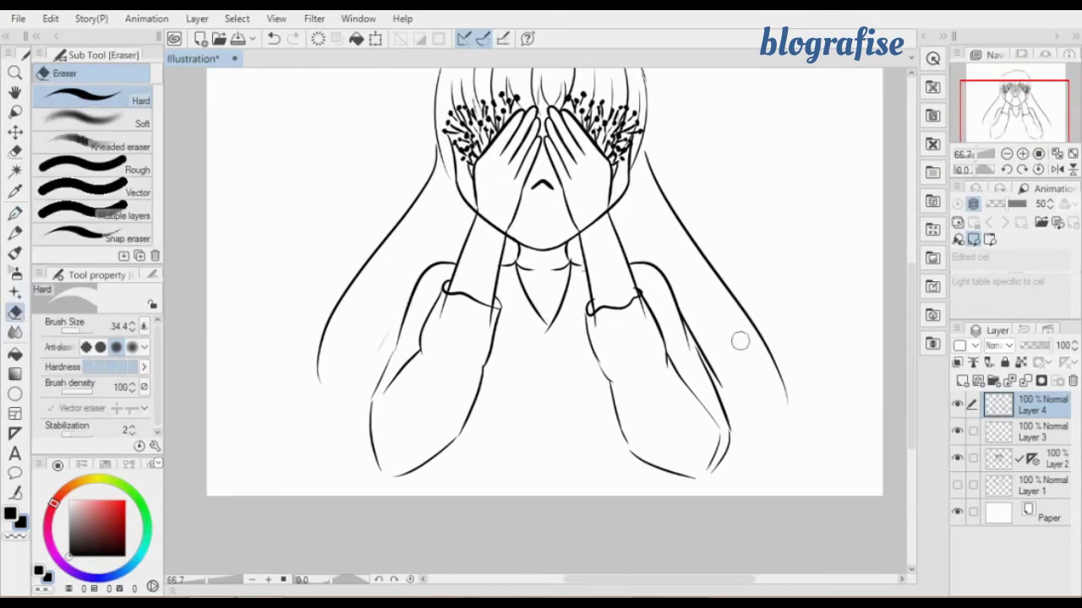
{"action": "left_click", "coordinate": [14, 213]}
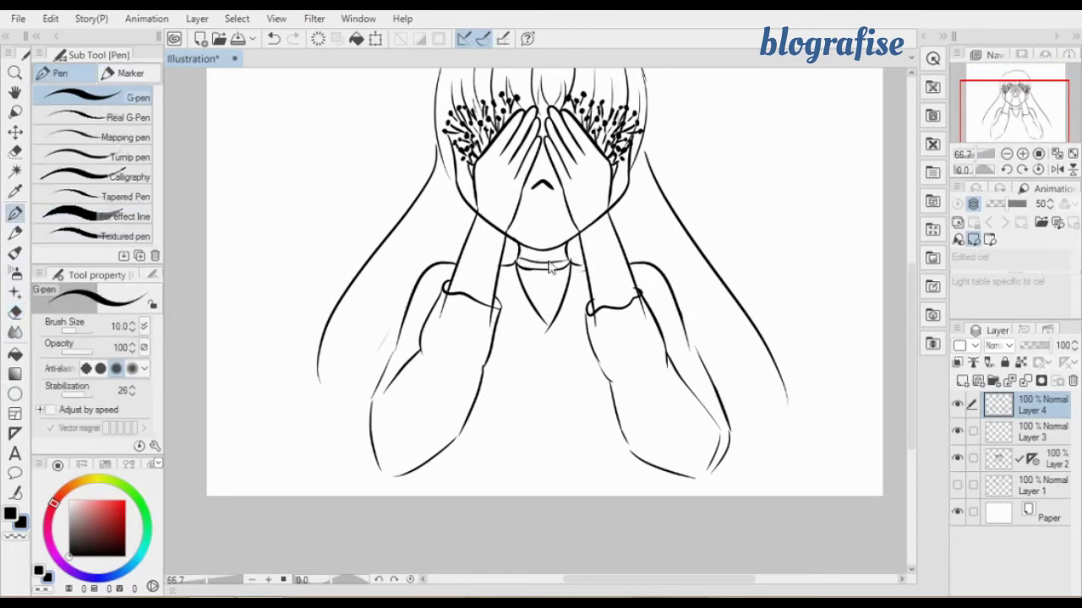
{"action": "left_click_drag", "start_coordinate": [519, 256], "coordinate": [572, 256]}
Draw curved, tapering strands at the lower ends of the long hair on both sides.
{"action": "left_click_drag", "start_coordinate": [321, 340], "coordinate": [338, 422]}
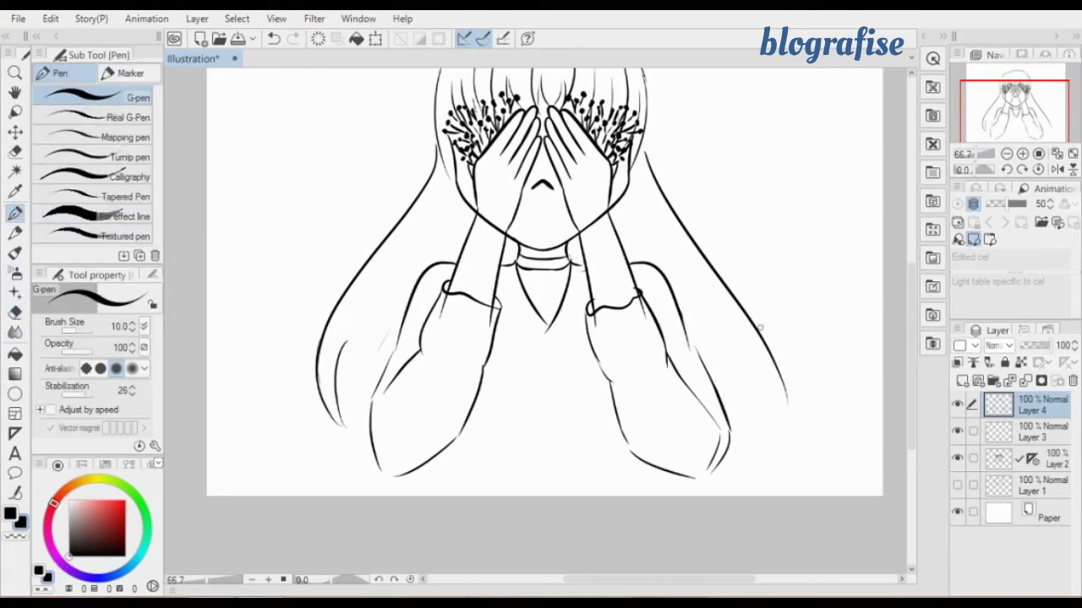
{"action": "mouse_move", "coordinate": [784, 351]}
{"action": "left_mouse_down"}
{"action": "mouse_move", "coordinate": [771, 433]}
{"action": "mouse_move", "coordinate": [765, 425]}
{"action": "left_mouse_up"}
{"action": "mouse_move", "coordinate": [743, 337]}
{"action": "left_mouse_down"}
{"action": "mouse_move", "coordinate": [768, 423]}
{"action": "mouse_move", "coordinate": [732, 440]}
{"action": "left_mouse_up"}
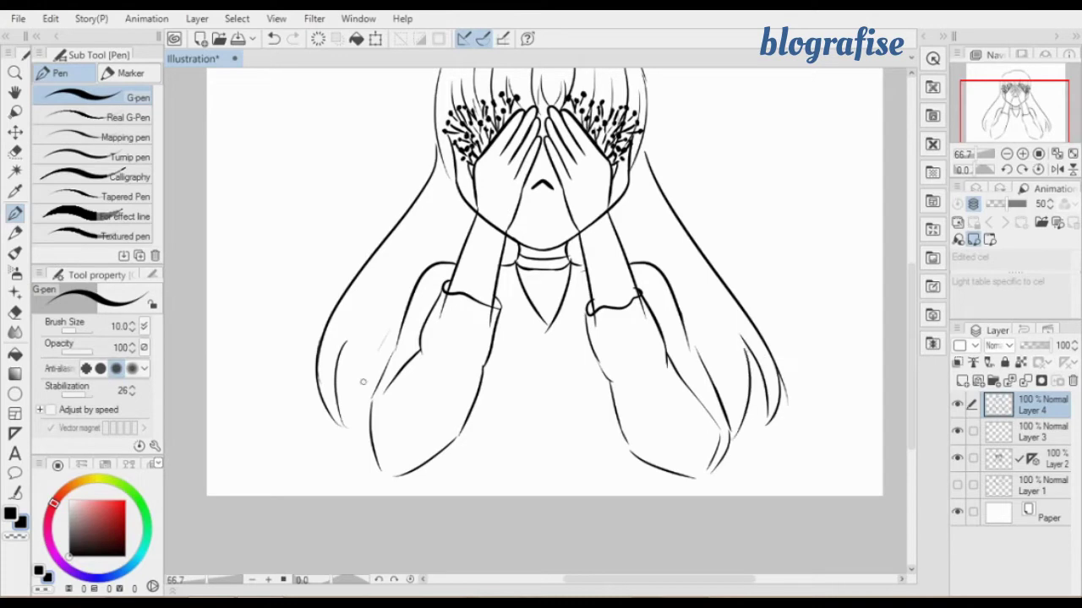
{"action": "key", "text": "ctrl+z"}
{"action": "mouse_move", "coordinate": [343, 349]}
{"action": "left_mouse_down"}
{"action": "mouse_move", "coordinate": [350, 416]}
{"action": "mouse_move", "coordinate": [370, 434]}
{"action": "left_mouse_up"}
On Layer 2, erase the jawline parts that cross both hands and wrists.
{"action": "left_click_drag", "start_coordinate": [992, 96], "coordinate": [997, 85]}
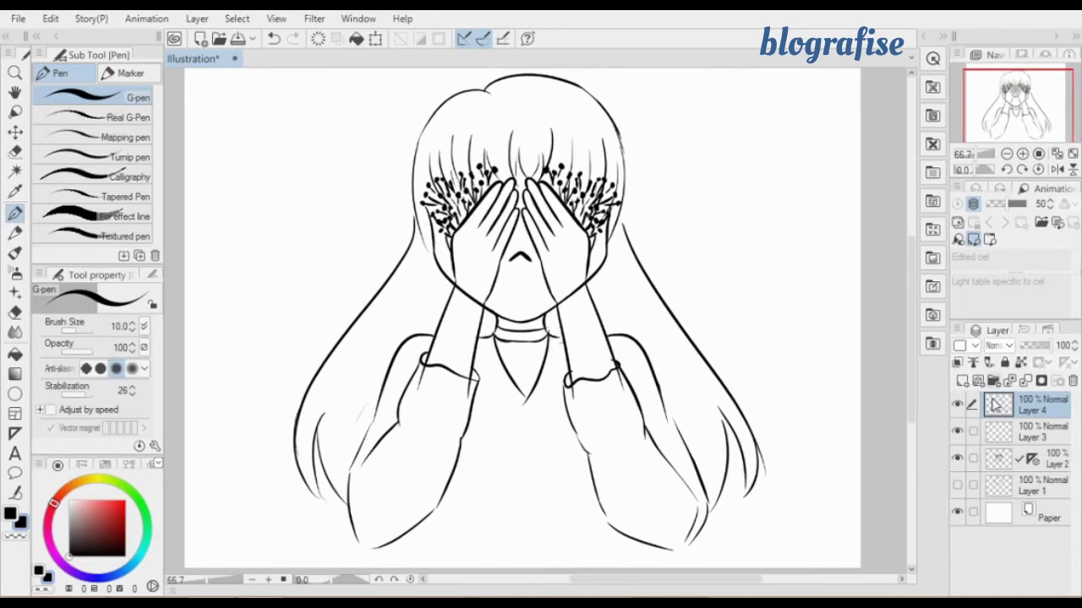
{"action": "left_click", "coordinate": [957, 459]}
{"action": "left_click", "coordinate": [957, 459]}
{"action": "left_click", "coordinate": [1014, 460]}
{"action": "key", "text": "e"}
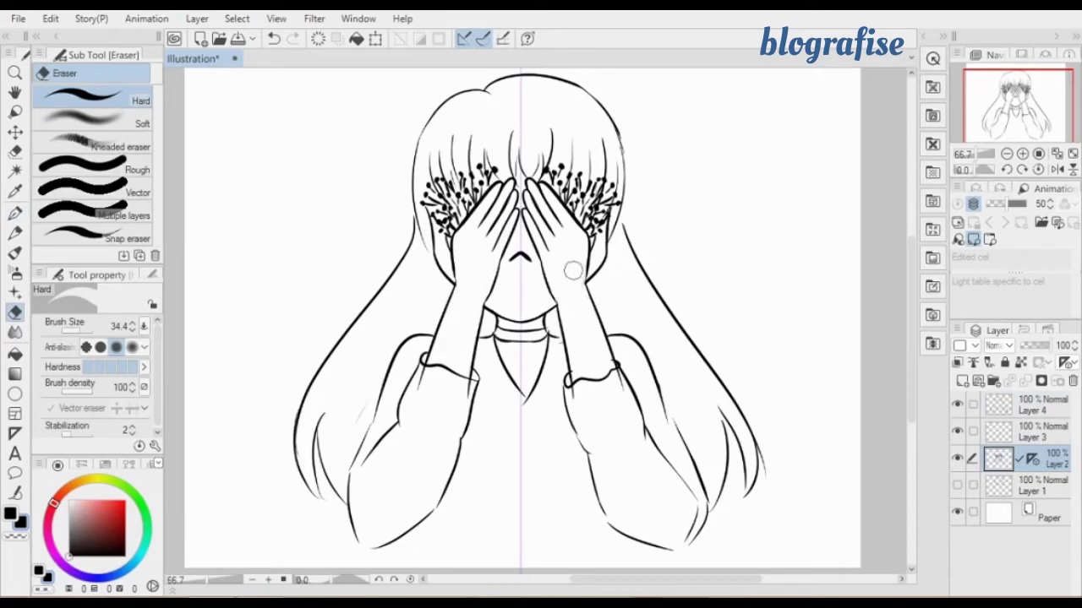
On Layer 4, draw the mouth with short broken strokes and a small lower-lip line above the chin.
{"action": "left_click", "coordinate": [1029, 412]}
{"action": "key", "text": "p"}
{"action": "scroll", "coordinate": [491, 266], "scroll_direction": "up", "scroll_amount": 1}
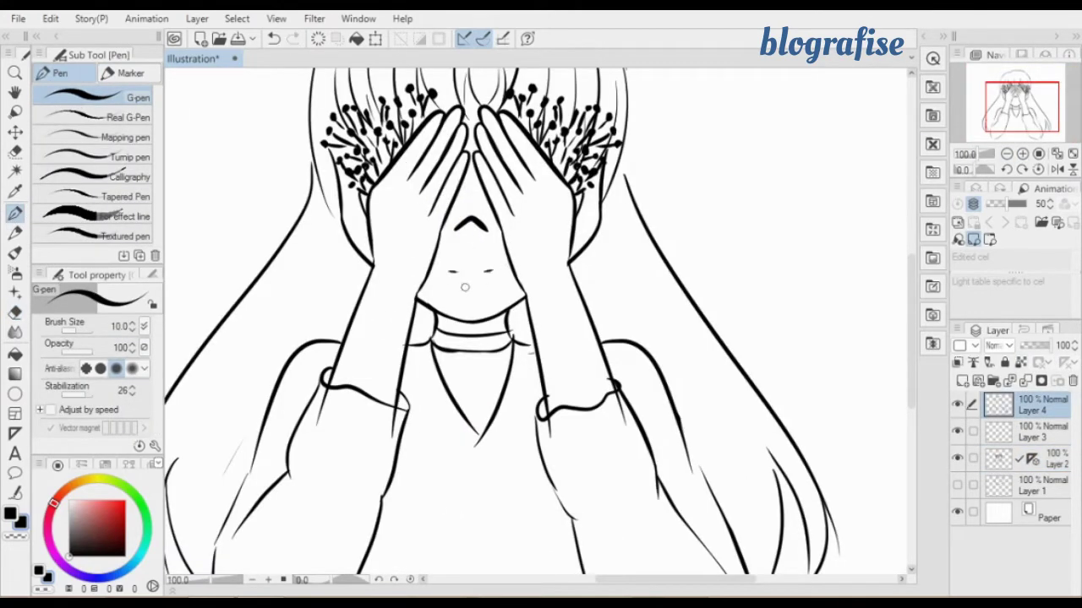
{"action": "key", "text": "ctrl+z"}
{"action": "mouse_move", "coordinate": [491, 305]}
{"action": "left_mouse_down"}
{"action": "mouse_move", "coordinate": [515, 488]}
{"action": "mouse_move", "coordinate": [507, 306]}
{"action": "left_mouse_up"}
{"action": "left_click_drag", "start_coordinate": [478, 286], "coordinate": [489, 283]}
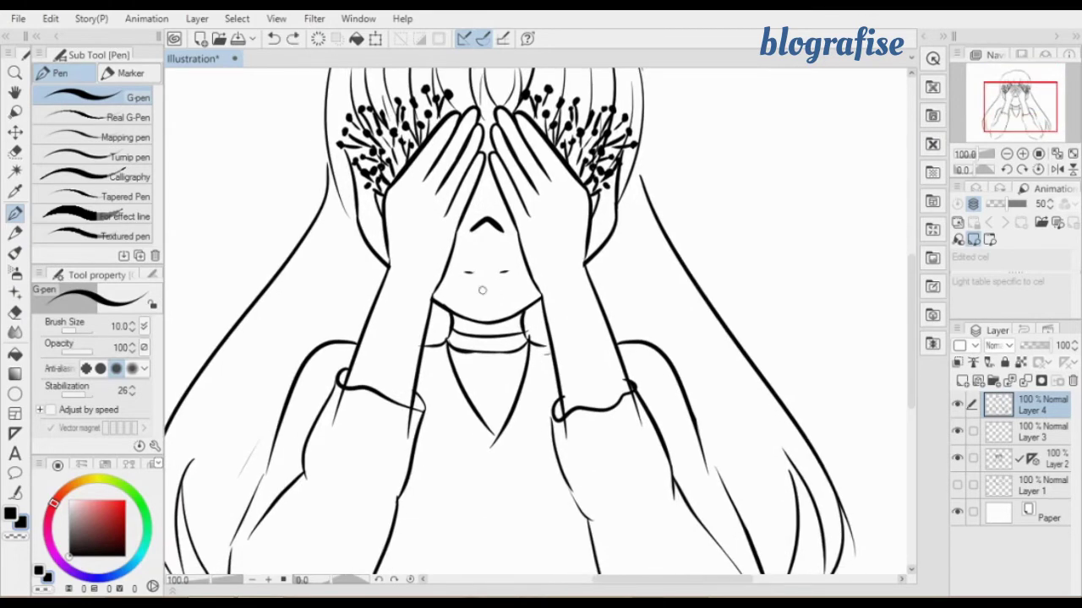
{"action": "scroll", "coordinate": [444, 303], "scroll_direction": "up", "scroll_amount": 1}
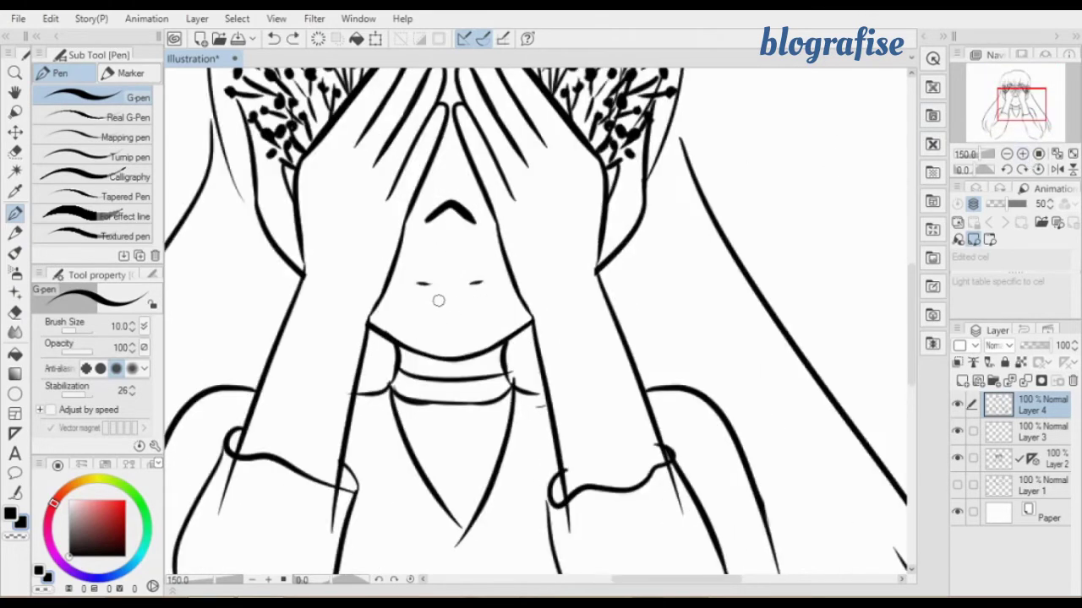
{"action": "left_click_drag", "start_coordinate": [438, 300], "coordinate": [460, 302]}
{"action": "left_click", "coordinate": [1039, 153]}
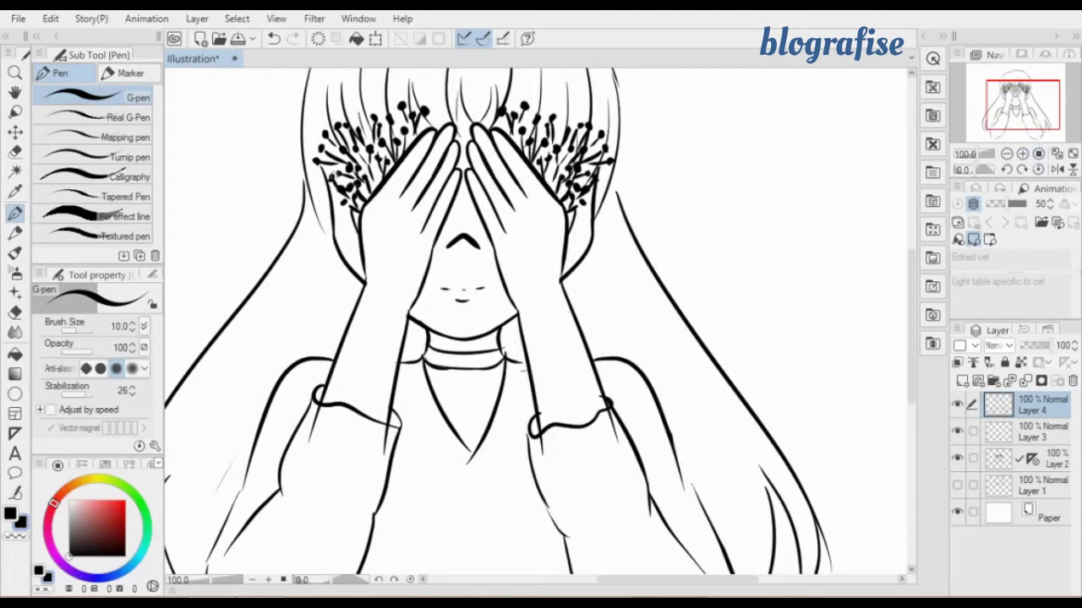
Draw pointed hair strands hanging beside the face, just outside both hands.
{"action": "left_click_drag", "start_coordinate": [311, 178], "coordinate": [357, 264]}
{"action": "left_click_drag", "start_coordinate": [336, 205], "coordinate": [367, 269]}
{"action": "key", "text": "ctrl+z"}
{"action": "key", "text": "ctrl+z"}
{"action": "left_click_drag", "start_coordinate": [341, 207], "coordinate": [338, 296]}
{"action": "left_click_drag", "start_coordinate": [323, 199], "coordinate": [337, 296]}
{"action": "left_click_drag", "start_coordinate": [578, 211], "coordinate": [579, 254]}
{"action": "key", "text": "ctrl+z"}
{"action": "mouse_move", "coordinate": [578, 210]}
{"action": "left_mouse_down"}
{"action": "mouse_move", "coordinate": [597, 272]}
{"action": "mouse_move", "coordinate": [577, 289]}
{"action": "left_mouse_up"}
{"action": "key", "text": "ctrl+z"}
{"action": "key", "text": "ctrl+z"}
{"action": "key", "text": "ctrl+z"}
On Layer 2, erase the face outline that overlaps the pointed hair strands beside both hands with a 20.7 eraser.
{"action": "left_click", "coordinate": [1002, 470]}
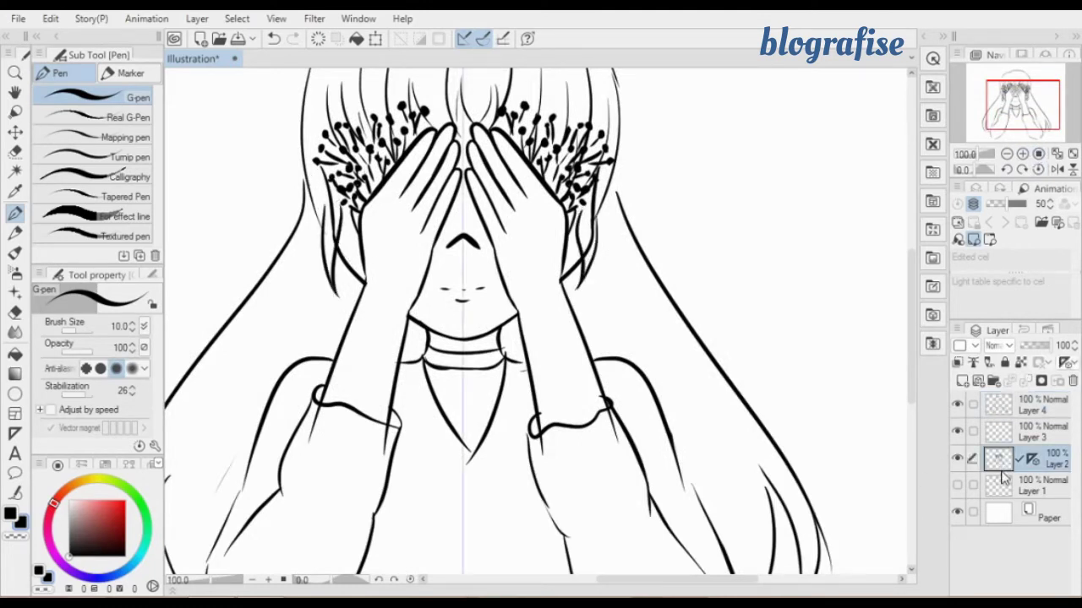
{"action": "key", "text": "e"}
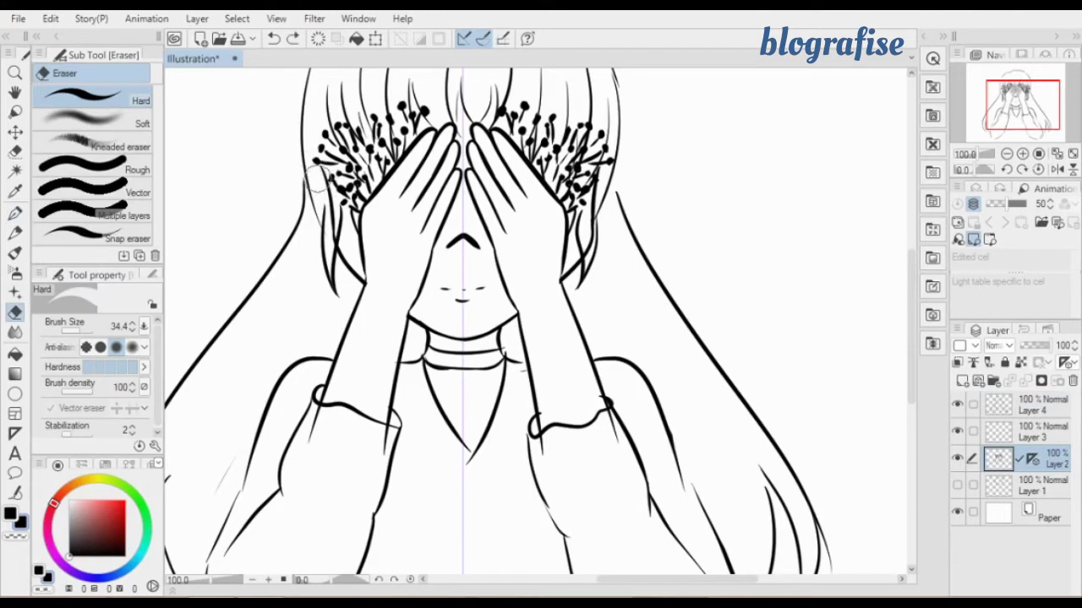
{"action": "left_click_drag", "start_coordinate": [315, 179], "coordinate": [319, 182]}
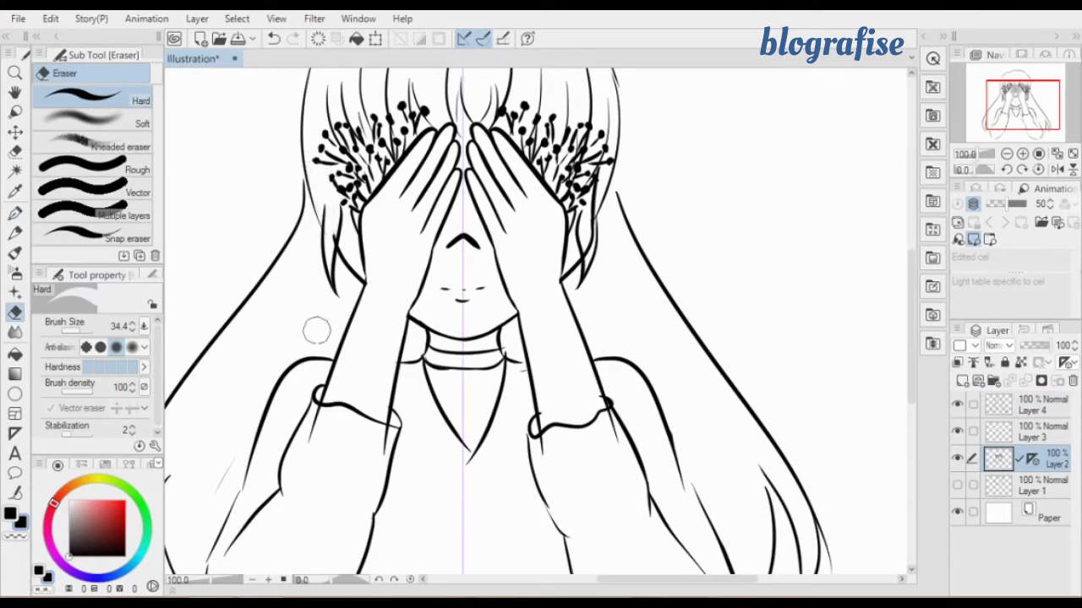
{"action": "left_click", "coordinate": [74, 330]}
{"action": "left_click_drag", "start_coordinate": [340, 228], "coordinate": [328, 244]}
{"action": "left_click_drag", "start_coordinate": [595, 197], "coordinate": [585, 229]}
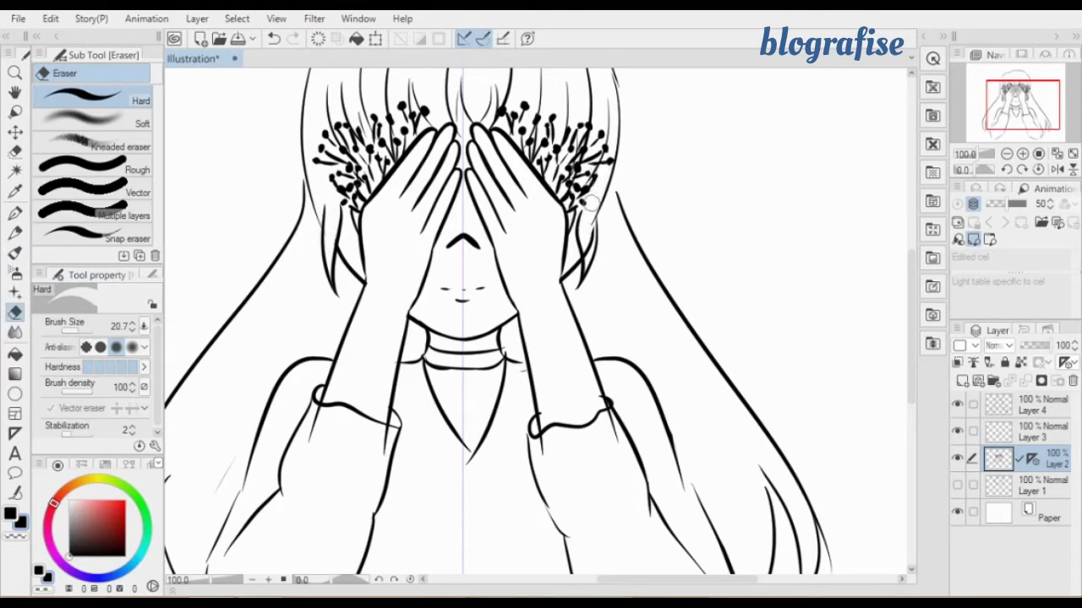
{"action": "left_click", "coordinate": [1052, 431]}
On Layer 4, rework the left hair outline where the head hair meets the long hair.
{"action": "left_click", "coordinate": [1043, 405]}
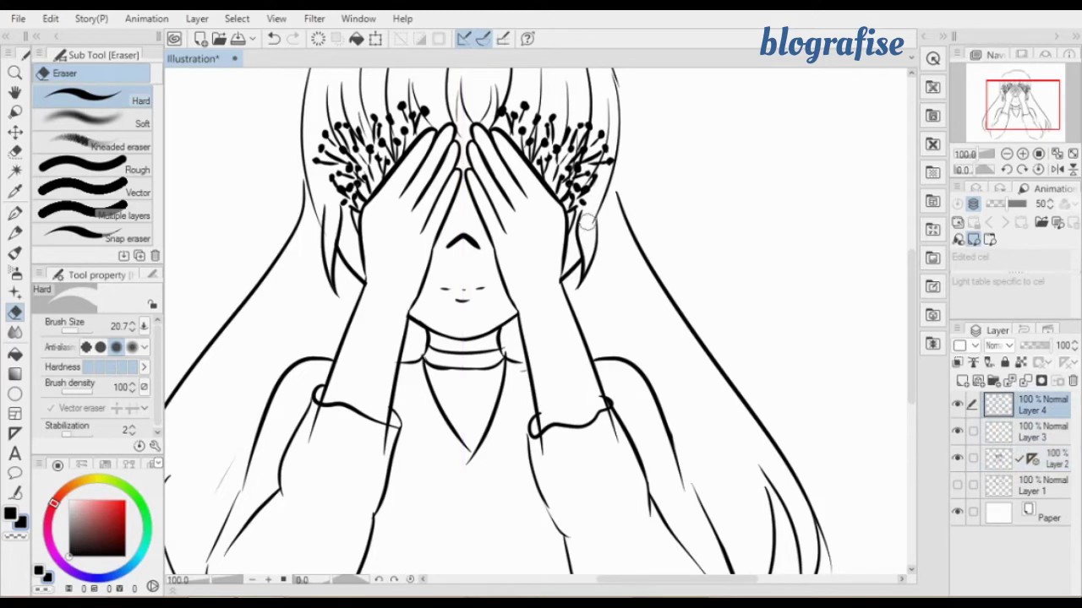
{"action": "mouse_move", "coordinate": [313, 200]}
{"action": "left_mouse_down"}
{"action": "mouse_move", "coordinate": [320, 234]}
{"action": "mouse_move", "coordinate": [309, 177]}
{"action": "mouse_move", "coordinate": [316, 203]}
{"action": "left_mouse_up"}
{"action": "key", "text": "ctrl+z"}
{"action": "key", "text": "ctrl+z"}
{"action": "key", "text": "ctrl+z"}
{"action": "left_click", "coordinate": [13, 214]}
{"action": "key", "text": "ctrl+z"}
{"action": "mouse_move", "coordinate": [305, 162]}
{"action": "left_mouse_down"}
{"action": "mouse_move", "coordinate": [316, 207]}
{"action": "mouse_move", "coordinate": [307, 175]}
{"action": "mouse_move", "coordinate": [330, 212]}
{"action": "left_mouse_up"}
{"action": "key", "text": "ctrl+z"}
{"action": "key", "text": "ctrl+z"}
{"action": "key", "text": "ctrl+y"}
{"action": "key", "text": "ctrl+z"}
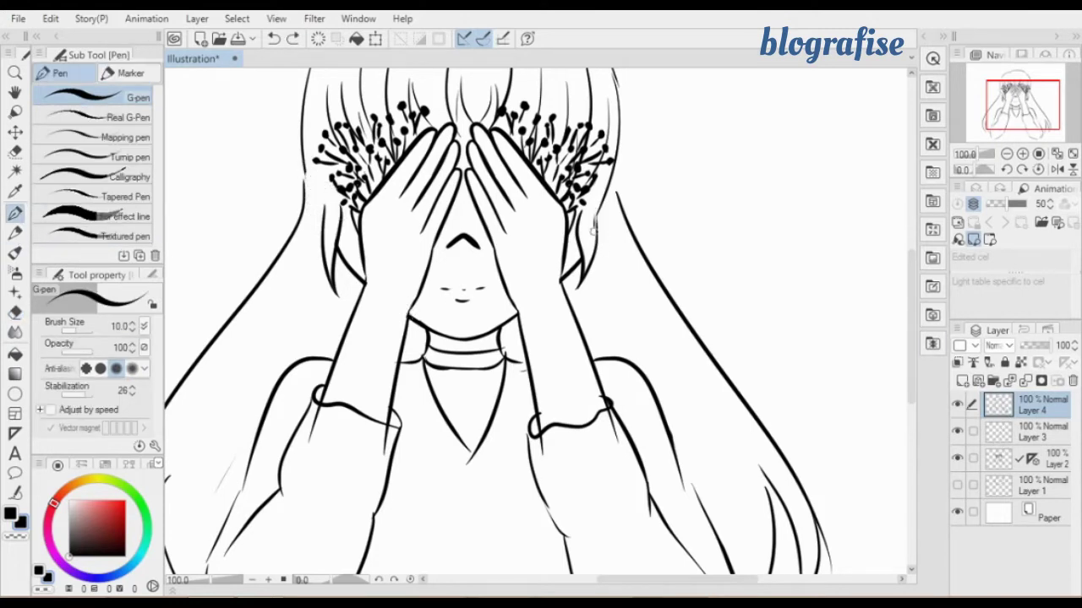
Draw a new upper edge for the right long hair, continuing down from the head outline.
{"action": "key", "text": "e"}
{"action": "key", "text": "ctrl+y"}
{"action": "key", "text": "p"}
{"action": "mouse_move", "coordinate": [614, 196]}
{"action": "left_mouse_down"}
{"action": "mouse_move", "coordinate": [668, 304]}
{"action": "mouse_move", "coordinate": [709, 351]}
{"action": "left_mouse_up"}
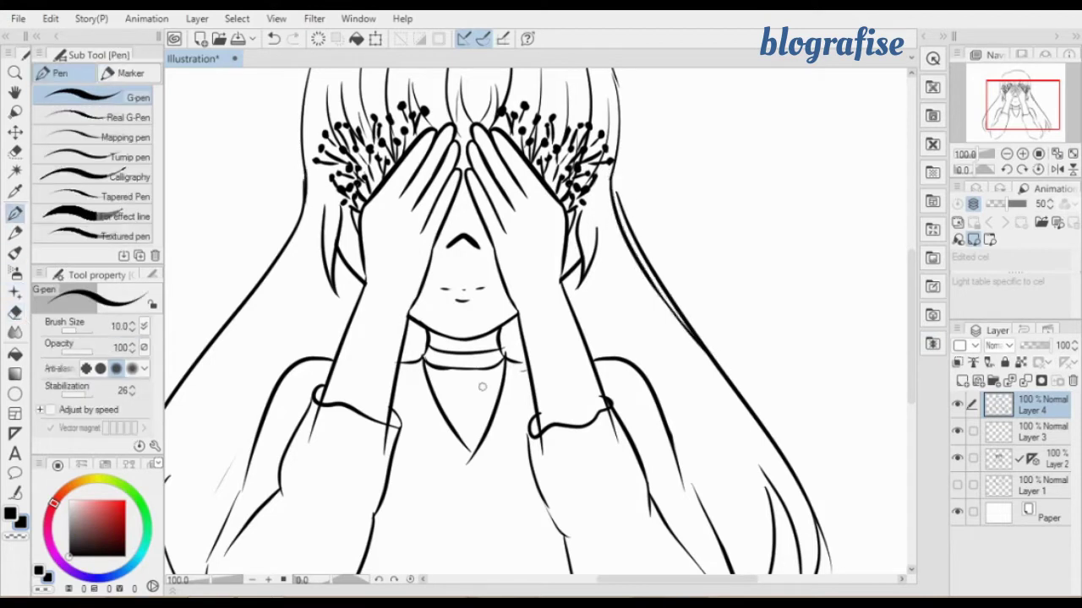
Erase the old upper edge of the right long hair lying outside the new line.
{"action": "key", "text": "e"}
{"action": "left_click_drag", "start_coordinate": [629, 188], "coordinate": [649, 246]}
{"action": "left_click_drag", "start_coordinate": [649, 245], "coordinate": [729, 362]}
{"action": "key", "text": "ctrl+z"}
{"action": "mouse_move", "coordinate": [649, 251]}
{"action": "left_mouse_down"}
{"action": "mouse_move", "coordinate": [677, 308]}
{"action": "mouse_move", "coordinate": [719, 345]}
{"action": "left_mouse_up"}
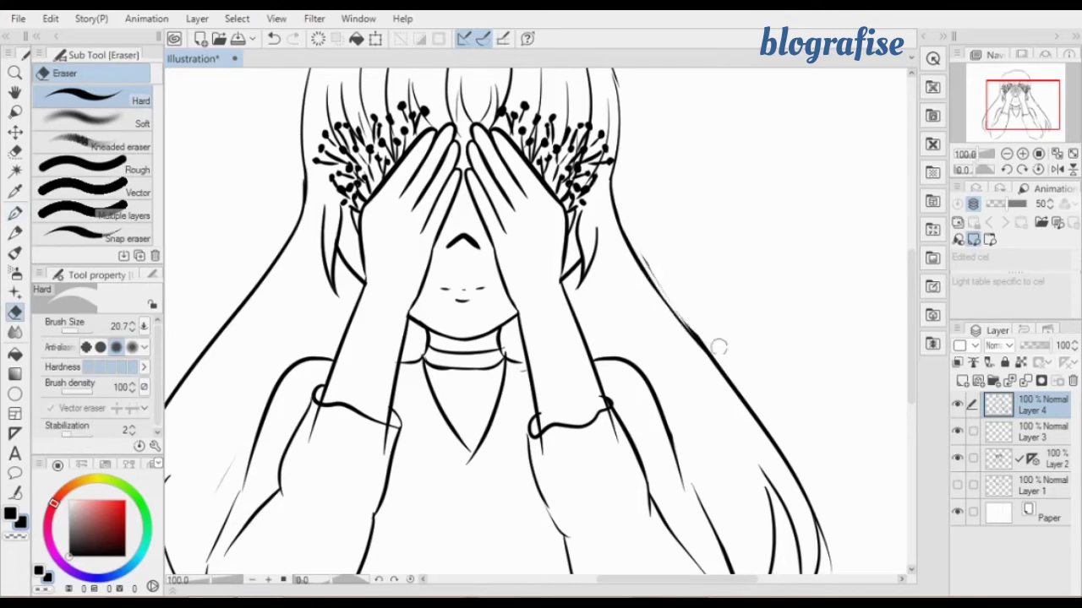
{"action": "key", "text": "ctrl+z"}
{"action": "key", "text": "ctrl+z"}
{"action": "mouse_move", "coordinate": [646, 250]}
{"action": "left_mouse_down"}
{"action": "mouse_move", "coordinate": [714, 342]}
{"action": "mouse_move", "coordinate": [660, 275]}
{"action": "mouse_move", "coordinate": [696, 326]}
{"action": "left_mouse_up"}
{"action": "key", "text": "ctrl+z"}
{"action": "key", "text": "ctrl+z"}
{"action": "left_click_drag", "start_coordinate": [696, 323], "coordinate": [711, 348]}
On a new layer, draw the crossing wrap lines of the top from the collar diagonally down the torso.
{"action": "left_click", "coordinate": [1006, 154]}
{"action": "left_click", "coordinate": [1007, 154]}
{"action": "left_click", "coordinate": [1022, 153]}
{"action": "key", "text": "i"}
{"action": "key", "text": "p"}
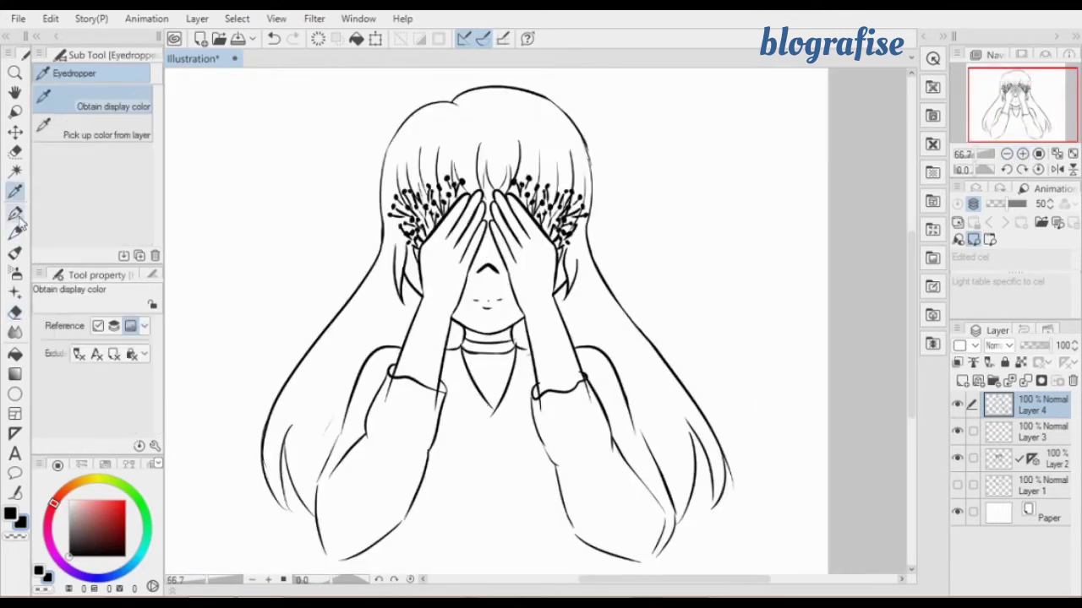
{"action": "key", "text": "ctrl+shift+n"}
{"action": "mouse_move", "coordinate": [495, 410]}
{"action": "left_mouse_down"}
{"action": "mouse_move", "coordinate": [468, 459]}
{"action": "mouse_move", "coordinate": [469, 442]}
{"action": "mouse_move", "coordinate": [486, 460]}
{"action": "left_mouse_up"}
{"action": "key", "text": "ctrl+z"}
{"action": "key", "text": "ctrl+z"}
{"action": "left_click_drag", "start_coordinate": [470, 444], "coordinate": [510, 559]}
{"action": "key", "text": "ctrl+z"}
{"action": "key", "text": "ctrl+z"}
{"action": "mouse_move", "coordinate": [442, 404]}
{"action": "left_mouse_down"}
{"action": "mouse_move", "coordinate": [524, 541]}
{"action": "mouse_move", "coordinate": [541, 544]}
{"action": "left_mouse_up"}
Draw short waist lines running down from beneath both elbows to the canvas edge.
{"action": "left_click_drag", "start_coordinate": [991, 101], "coordinate": [990, 110]}
{"action": "key", "text": "ctrl+z"}
{"action": "mouse_move", "coordinate": [357, 496]}
{"action": "left_mouse_down"}
{"action": "mouse_move", "coordinate": [365, 515]}
{"action": "mouse_move", "coordinate": [391, 517]}
{"action": "left_mouse_up"}
{"action": "key", "text": "ctrl+z"}
{"action": "left_click_drag", "start_coordinate": [387, 480], "coordinate": [395, 509]}
{"action": "left_click_drag", "start_coordinate": [623, 498], "coordinate": [609, 534]}
{"action": "key", "text": "ctrl+z"}
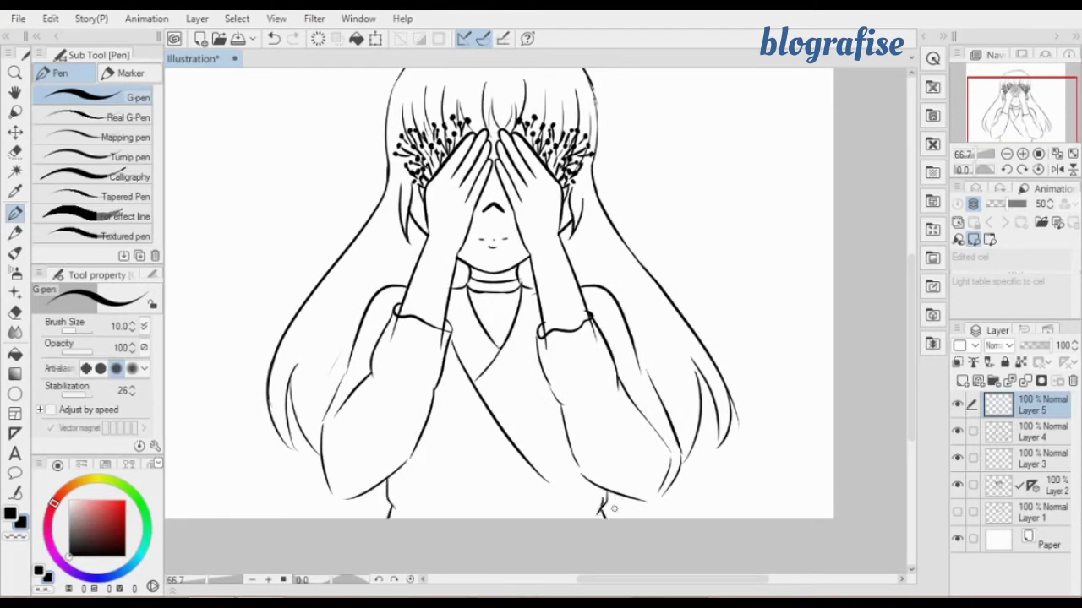
{"action": "key", "text": "ctrl+z"}
Add thin fabric fold strokes beside the collar and along the diagonal wrap of the top.
{"action": "left_click_drag", "start_coordinate": [463, 293], "coordinate": [467, 321]}
{"action": "mouse_move", "coordinate": [512, 352]}
{"action": "left_mouse_down"}
{"action": "mouse_move", "coordinate": [477, 387]}
{"action": "mouse_move", "coordinate": [493, 384]}
{"action": "left_mouse_up"}
{"action": "key", "text": "ctrl+z"}
{"action": "key", "text": "ctrl+z"}
{"action": "key", "text": "ctrl+z"}
{"action": "key", "text": "ctrl+z"}
{"action": "left_click_drag", "start_coordinate": [517, 457], "coordinate": [554, 487]}
{"action": "left_click_drag", "start_coordinate": [473, 428], "coordinate": [531, 486]}
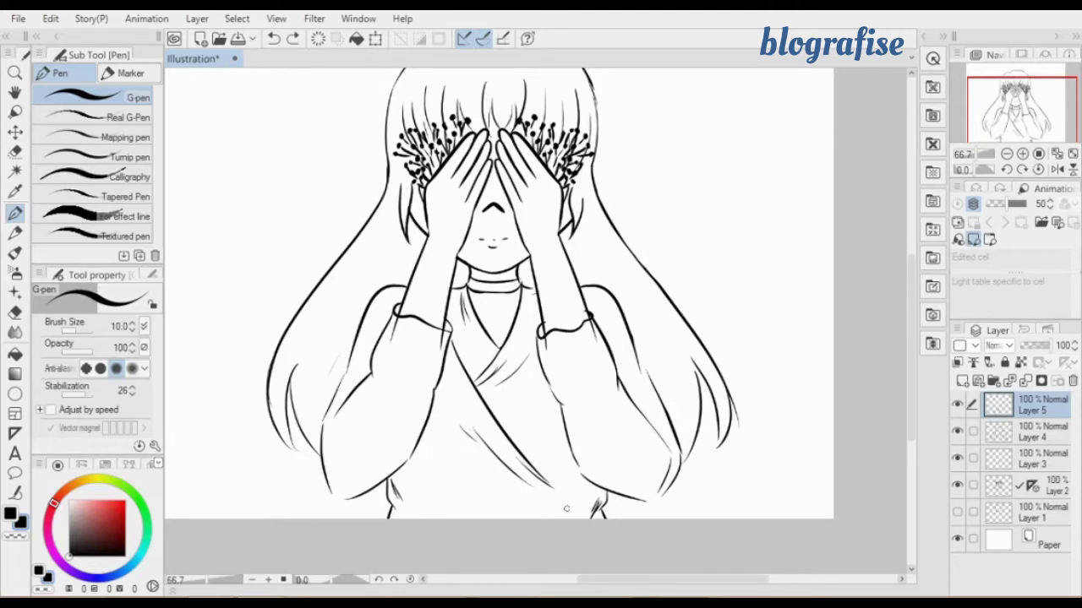
Draw short fold lines along the inner and outer edges of the left sleeve.
{"action": "left_click_drag", "start_coordinate": [373, 374], "coordinate": [425, 428]}
{"action": "key", "text": "ctrl+z"}
{"action": "left_click_drag", "start_coordinate": [429, 384], "coordinate": [426, 414]}
{"action": "left_click_drag", "start_coordinate": [336, 408], "coordinate": [333, 450]}
{"action": "key", "text": "ctrl+z"}
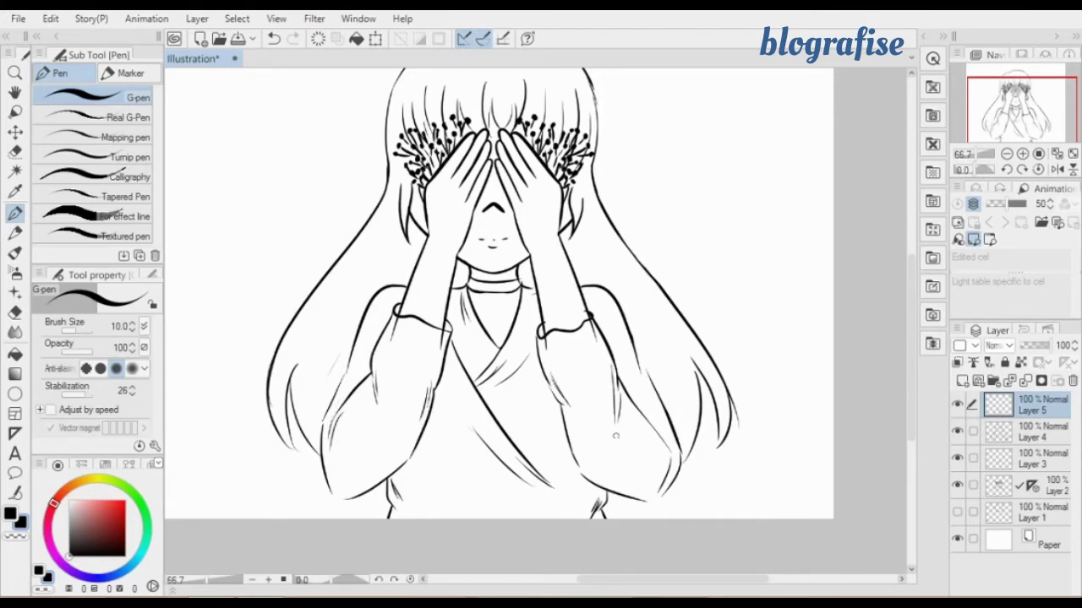
Draw fold lines on the right sleeve near its elbow.
{"action": "key", "text": "ctrl+z"}
{"action": "left_click_drag", "start_coordinate": [658, 487], "coordinate": [668, 442]}
{"action": "key", "text": "ctrl+z"}
{"action": "left_click_drag", "start_coordinate": [652, 485], "coordinate": [660, 438]}
{"action": "left_click_drag", "start_coordinate": [623, 392], "coordinate": [669, 468]}
{"action": "key", "text": "ctrl+z"}
On Layer 4, clean up and redraw the outer edge of the right arm down to the elbow.
{"action": "left_click", "coordinate": [15, 311]}
{"action": "left_click", "coordinate": [1039, 432]}
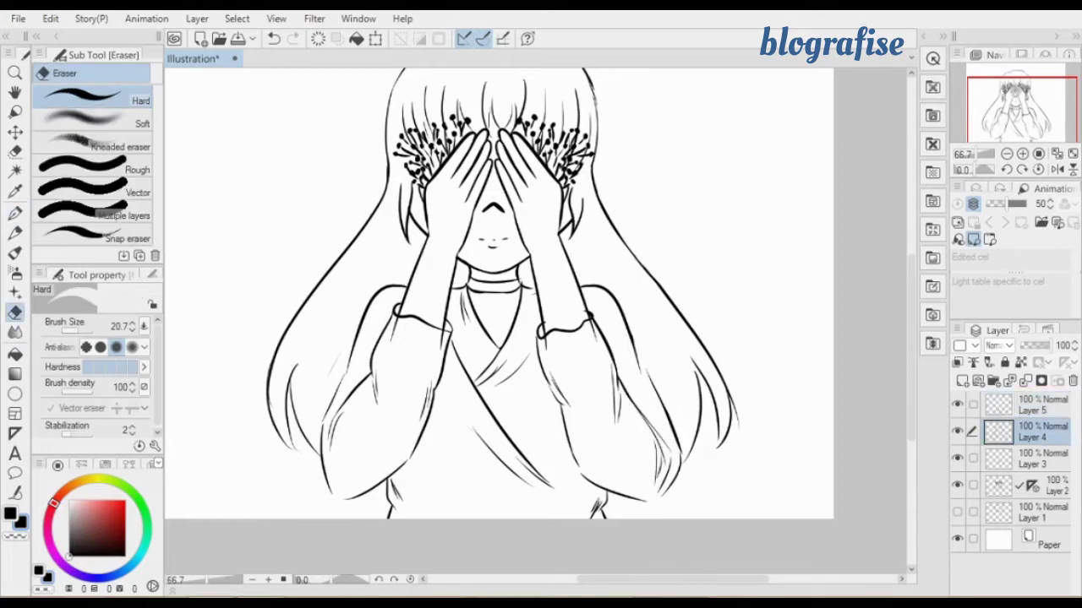
{"action": "left_click", "coordinate": [15, 214]}
{"action": "mouse_move", "coordinate": [640, 375]}
{"action": "left_mouse_down"}
{"action": "mouse_move", "coordinate": [681, 490]}
{"action": "mouse_move", "coordinate": [652, 383]}
{"action": "mouse_move", "coordinate": [685, 472]}
{"action": "mouse_move", "coordinate": [671, 438]}
{"action": "left_mouse_up"}
{"action": "key", "text": "ctrl+z"}
{"action": "left_click", "coordinate": [15, 313]}
Redraw the left waist line further inward with short folds, and erase the old waist lines on Layer 5.
{"action": "key", "text": "p"}
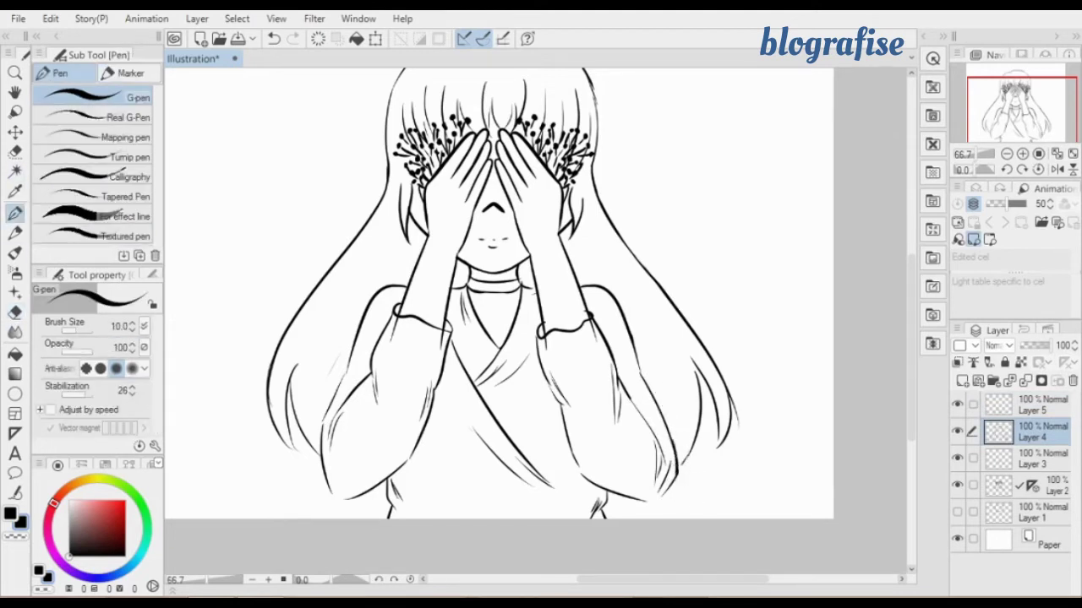
{"action": "left_click_drag", "start_coordinate": [416, 470], "coordinate": [463, 490]}
{"action": "key", "text": "ctrl+z"}
{"action": "key", "text": "ctrl+z"}
{"action": "mouse_move", "coordinate": [399, 471]}
{"action": "left_mouse_down"}
{"action": "mouse_move", "coordinate": [431, 490]}
{"action": "mouse_move", "coordinate": [395, 521]}
{"action": "mouse_move", "coordinate": [403, 471]}
{"action": "mouse_move", "coordinate": [425, 511]}
{"action": "mouse_move", "coordinate": [437, 510]}
{"action": "left_mouse_up"}
{"action": "key", "text": "ctrl+z"}
{"action": "key", "text": "ctrl+z"}
{"action": "key", "text": "ctrl+z"}
{"action": "key", "text": "ctrl+z"}
{"action": "key", "text": "e"}
{"action": "key", "text": "alt+bracketright"}
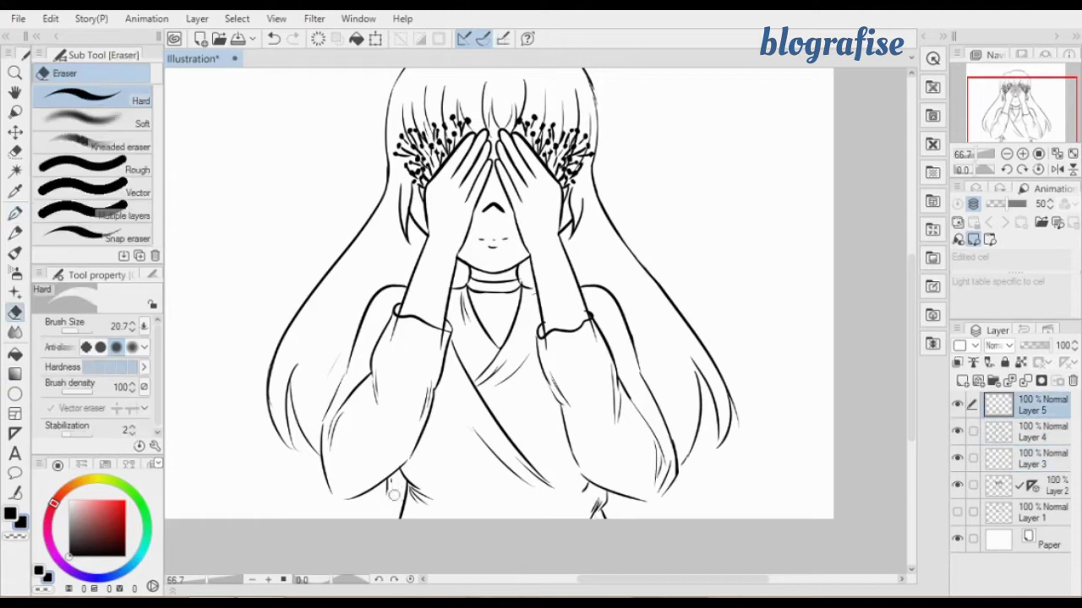
Redraw the right waist line with a small fold under the elbow, checking the drawing in a mirrored view.
{"action": "key", "text": "p"}
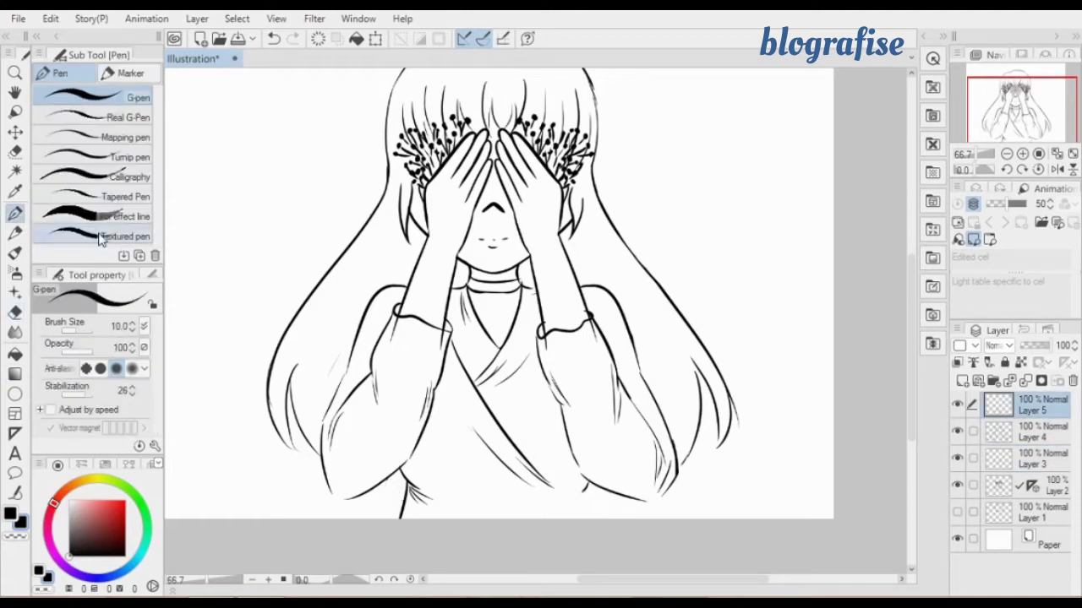
{"action": "key", "text": "ctrl+z"}
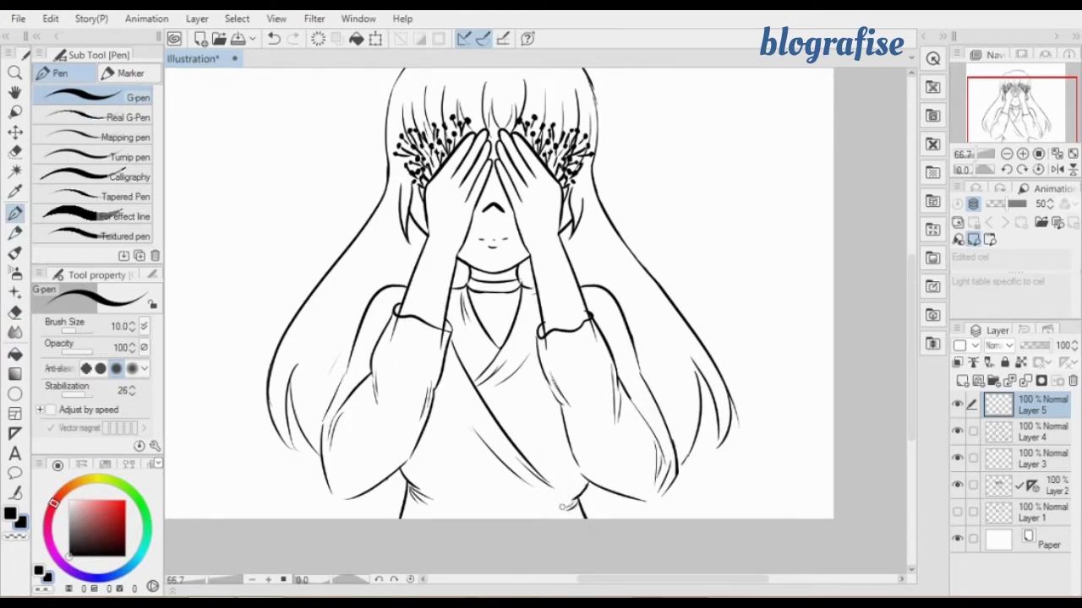
{"action": "key", "text": "ctrl+z"}
{"action": "left_click", "coordinate": [1057, 171]}
{"action": "key", "text": "ctrl+z"}
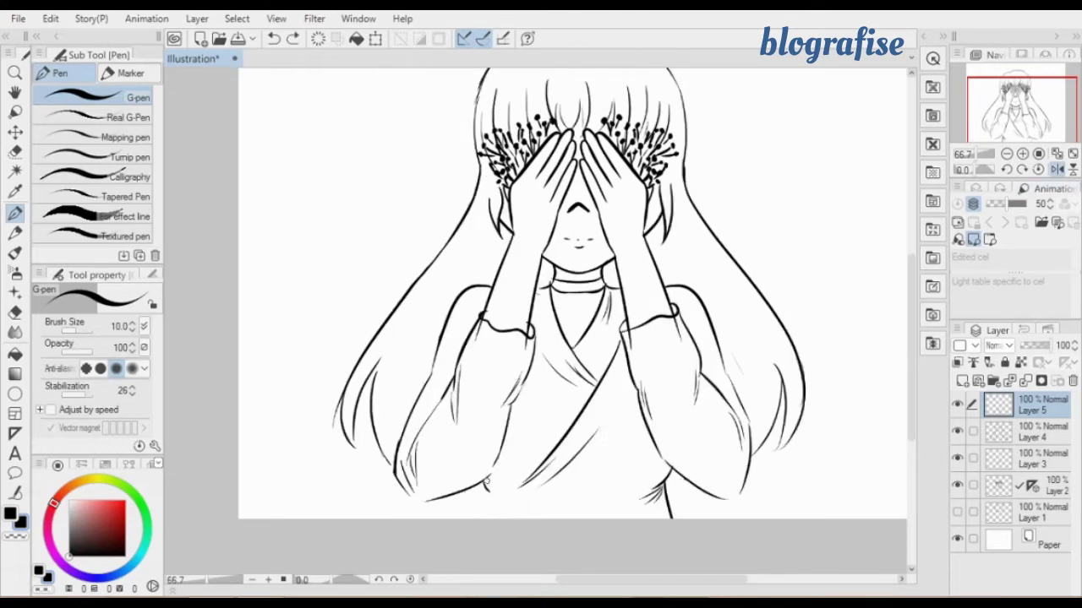
{"action": "scroll", "coordinate": [495, 507], "scroll_direction": "right", "scroll_amount": 2}
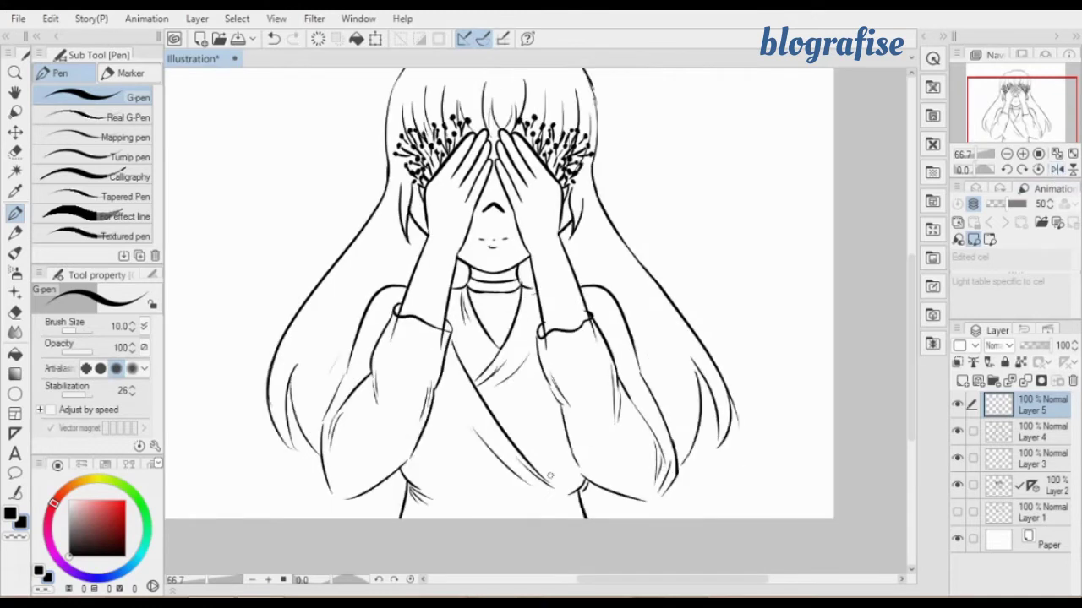
On Layer 4, tidy the line end at the right elbow and redraw the outer edge of the left arm.
{"action": "left_click", "coordinate": [15, 313]}
{"action": "left_click", "coordinate": [1009, 431]}
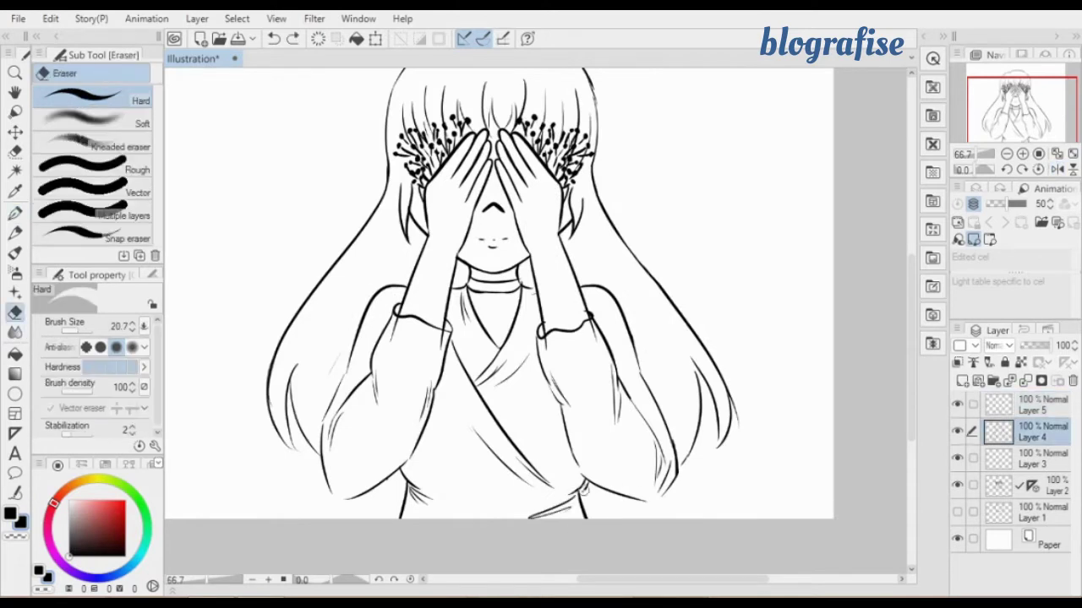
{"action": "left_click", "coordinate": [15, 214]}
{"action": "left_click_drag", "start_coordinate": [355, 343], "coordinate": [322, 422]}
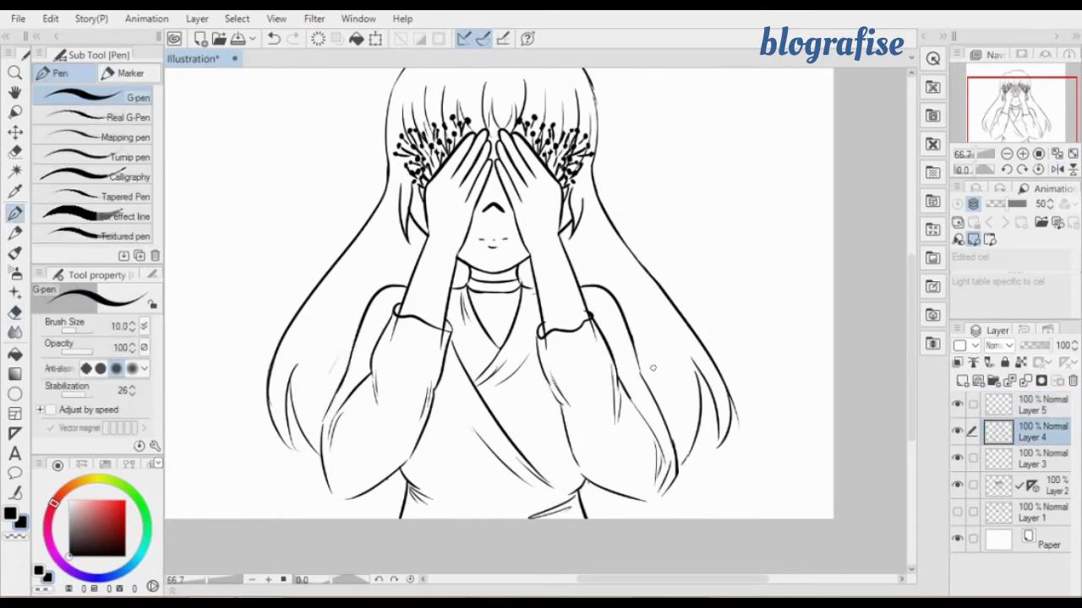
Erase the overlapping forearm and cuff lines at both sleeve openings, working through the line art layers.
{"action": "left_click", "coordinate": [958, 486]}
{"action": "left_click", "coordinate": [957, 486]}
{"action": "left_click", "coordinate": [1048, 487]}
{"action": "left_click", "coordinate": [16, 314]}
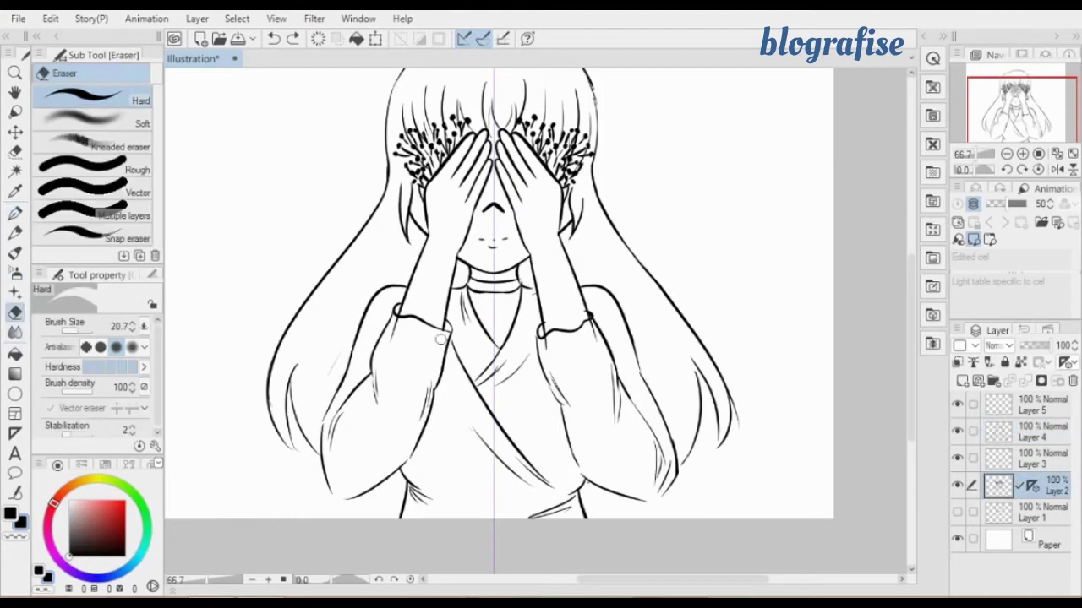
{"action": "key", "text": "ctrl+z"}
{"action": "key", "text": "ctrl+]"}
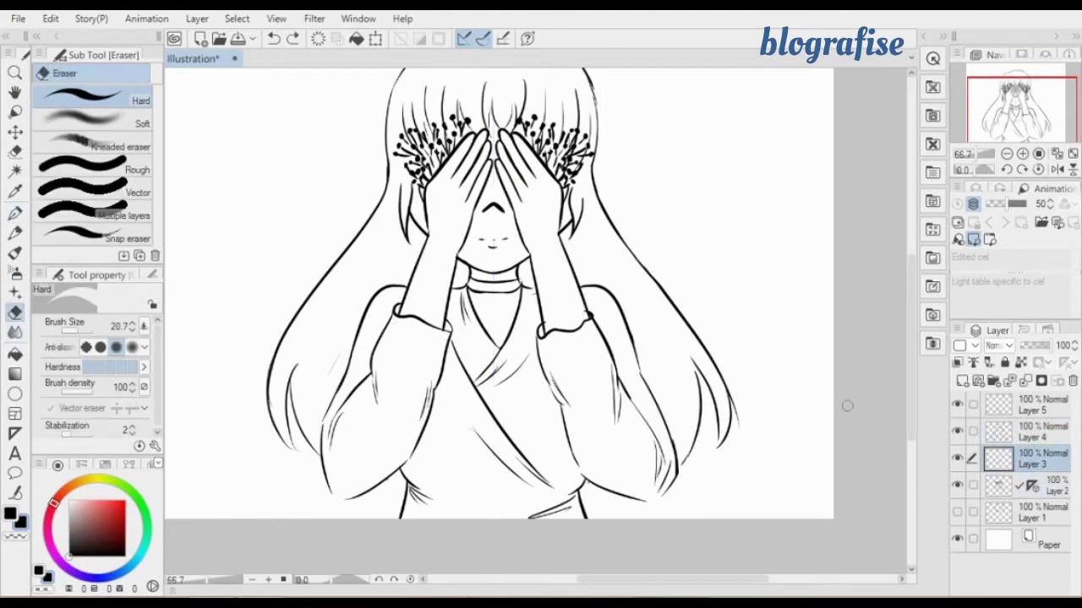
{"action": "key", "text": "ctrl+]"}
{"action": "key", "text": "ctrl+]"}
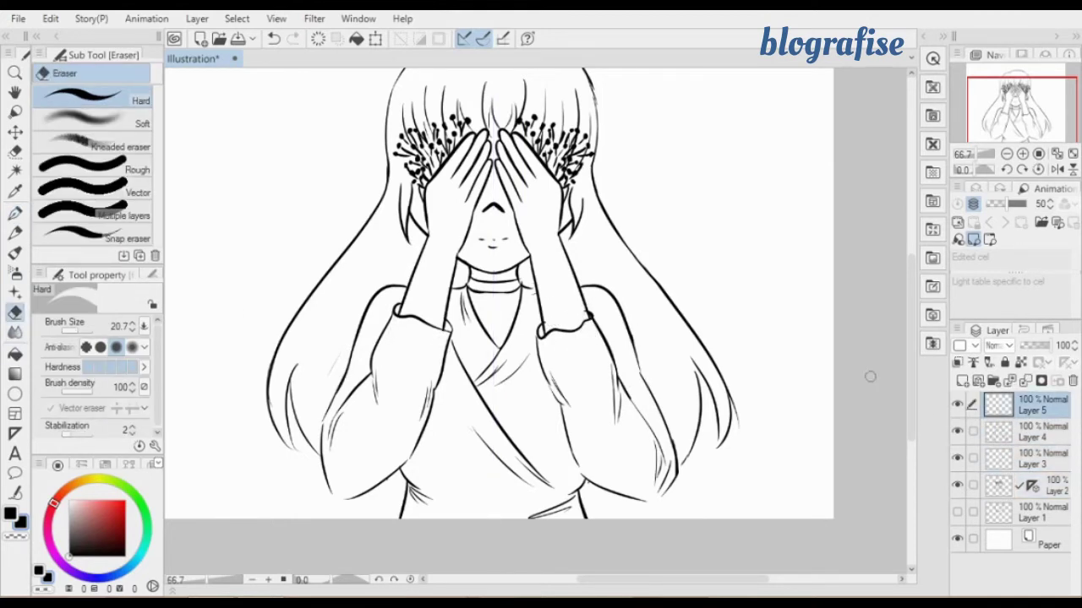
{"action": "left_click", "coordinate": [985, 429]}
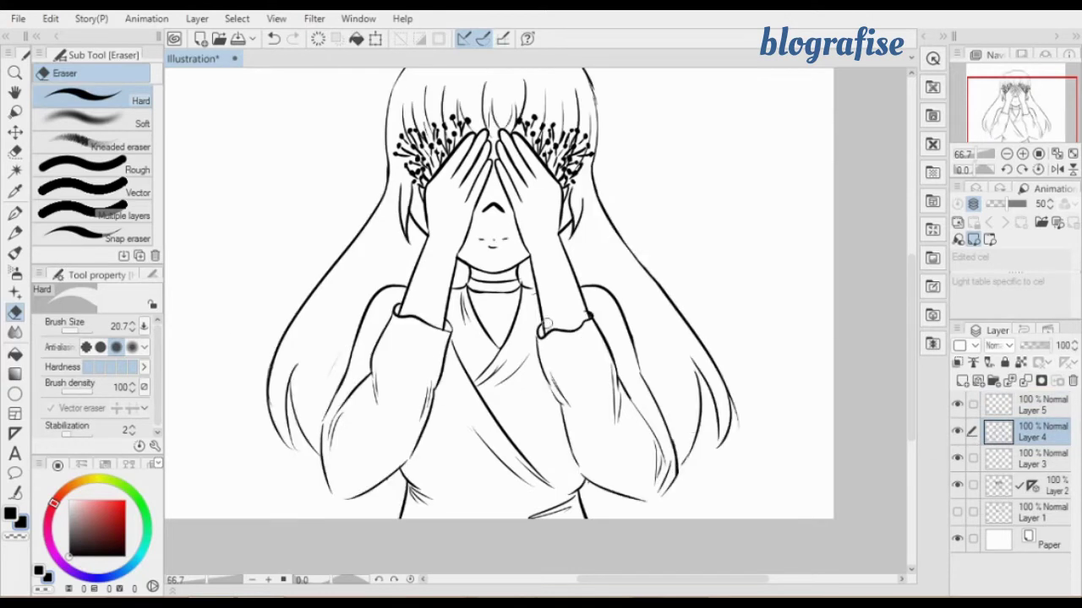
Examine the whole drawing at several zoom levels and toggle Layer 4's visibility to check its lines.
{"action": "mouse_move", "coordinate": [1025, 116]}
{"action": "left_mouse_down"}
{"action": "mouse_move", "coordinate": [1024, 105]}
{"action": "mouse_move", "coordinate": [1021, 120]}
{"action": "left_mouse_up"}
{"action": "left_click", "coordinate": [1007, 154]}
{"action": "left_click", "coordinate": [1023, 154]}
{"action": "left_click", "coordinate": [1022, 154]}
{"action": "left_click", "coordinate": [1022, 154]}
{"action": "left_click", "coordinate": [1007, 154]}
{"action": "left_click", "coordinate": [1006, 154]}
{"action": "scroll", "coordinate": [1020, 118], "scroll_direction": "down", "scroll_amount": 1}
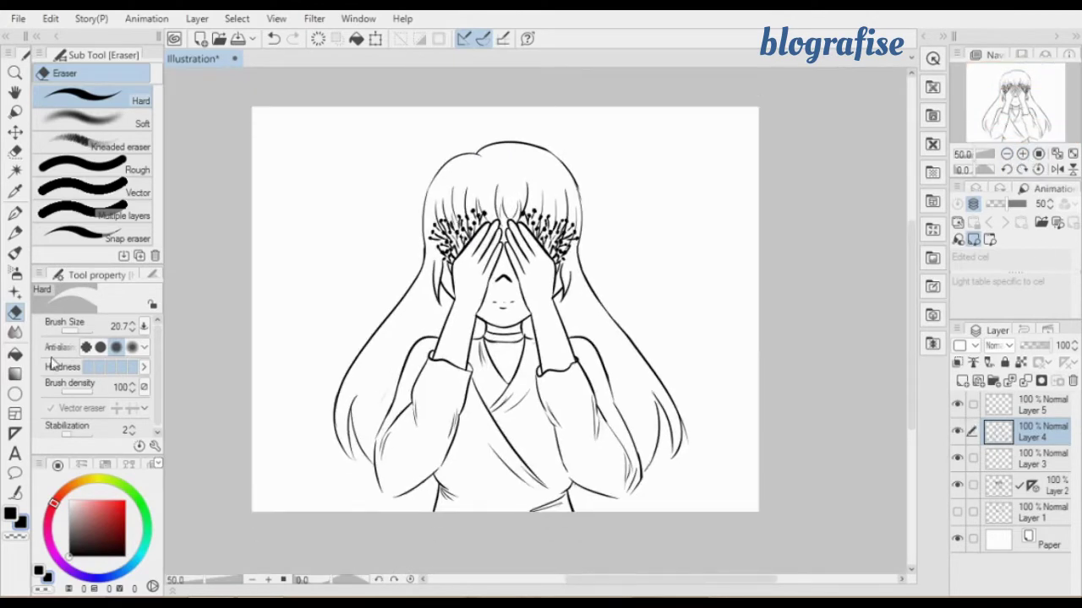
{"action": "left_click", "coordinate": [957, 431]}
{"action": "left_click", "coordinate": [957, 432]}
{"action": "left_click", "coordinate": [997, 408]}
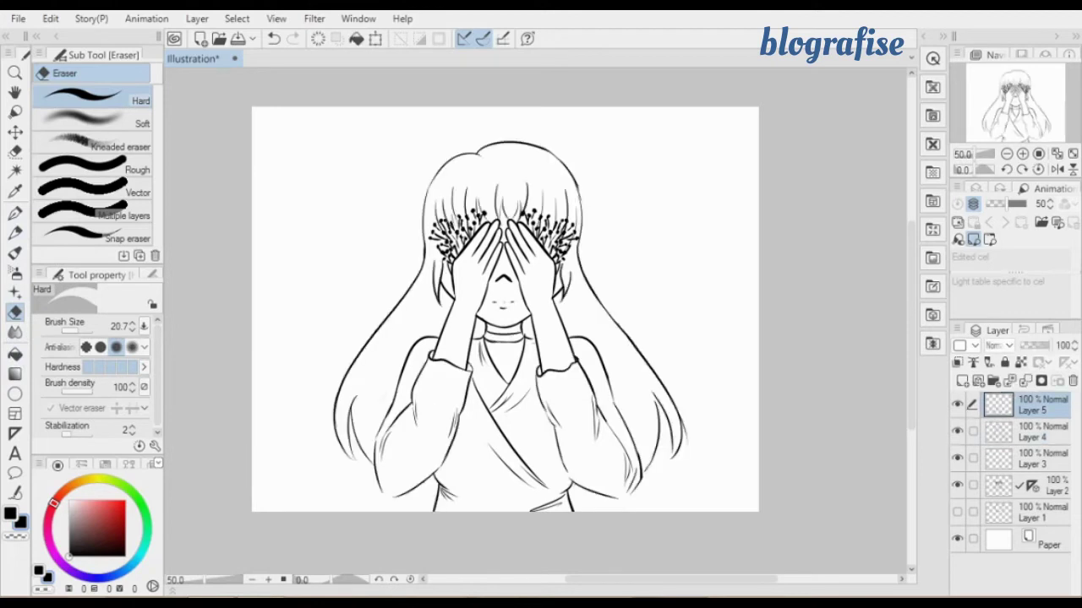
{"action": "key", "text": "ctrl+z"}
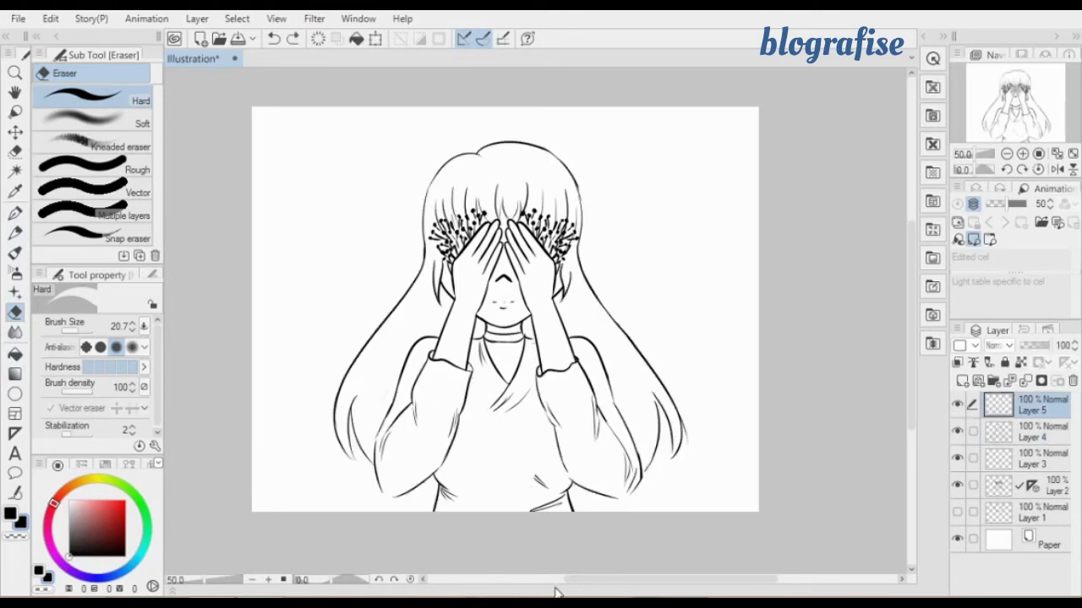
{"action": "key", "text": "ctrl+z"}
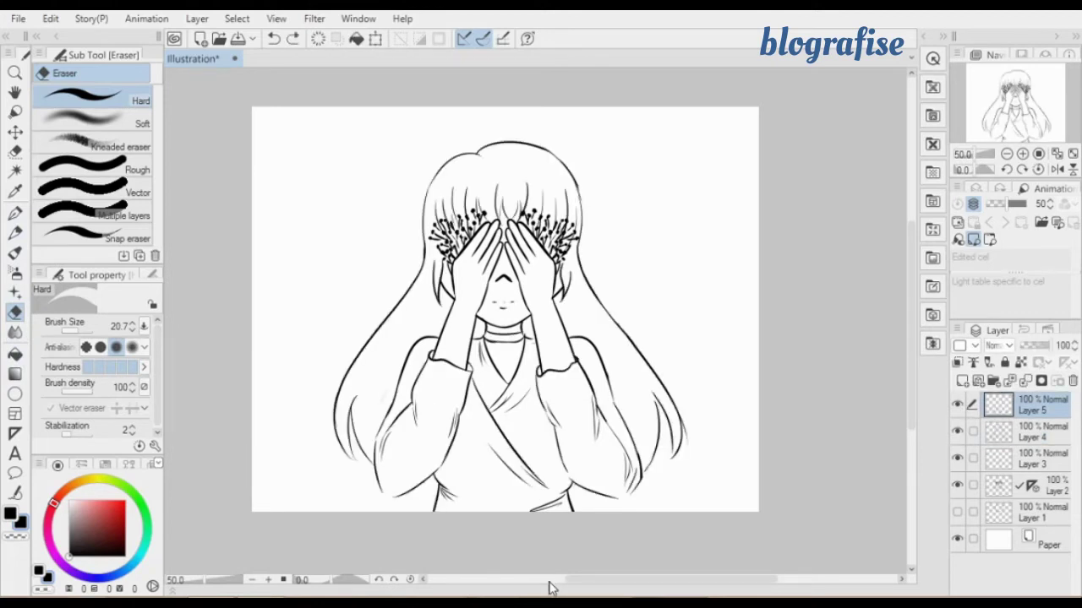
{"action": "left_click", "coordinate": [293, 40]}
{"action": "left_click", "coordinate": [294, 40]}
{"action": "left_click", "coordinate": [293, 41]}
{"action": "left_click", "coordinate": [277, 41]}
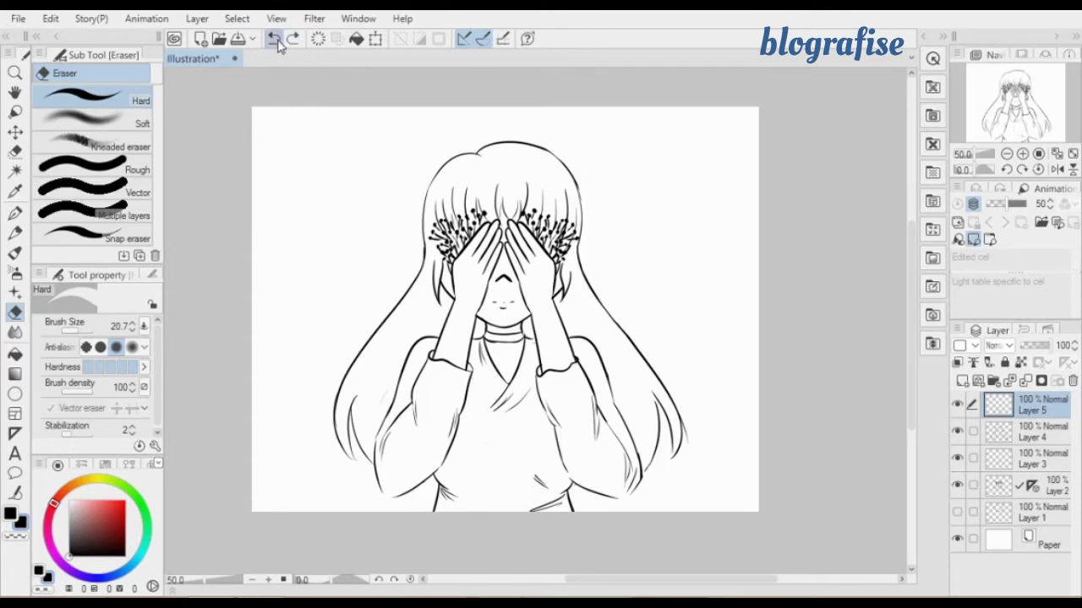
{"action": "left_click", "coordinate": [277, 42]}
{"action": "left_click", "coordinate": [277, 42]}
Add a new layer below Layer 2 and choose dark grey for the hair fill.
{"action": "left_click", "coordinate": [961, 381]}
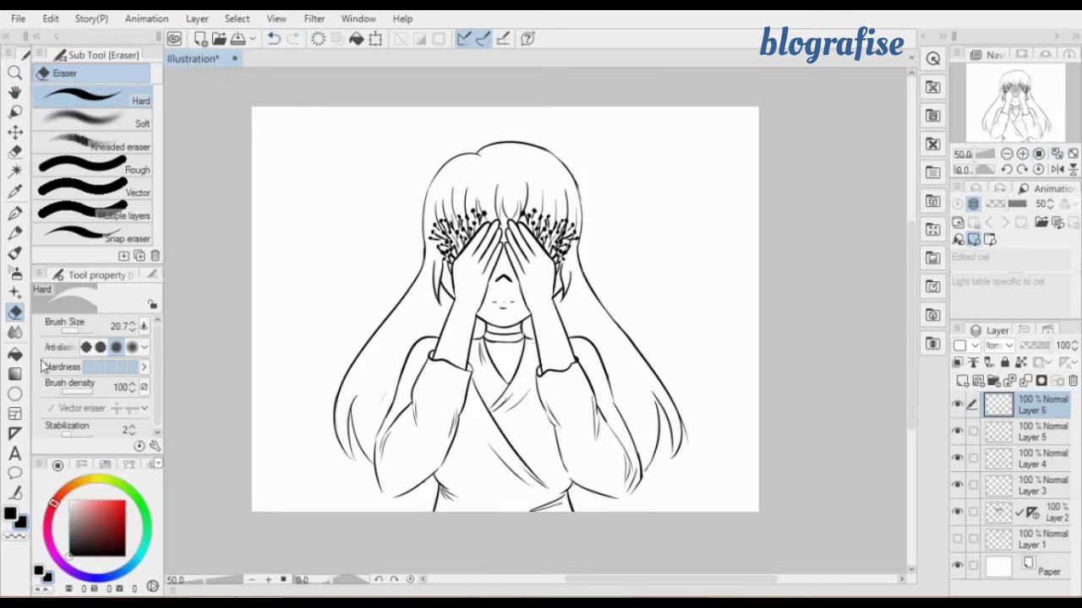
{"action": "key", "text": "g"}
{"action": "left_click", "coordinate": [69, 530]}
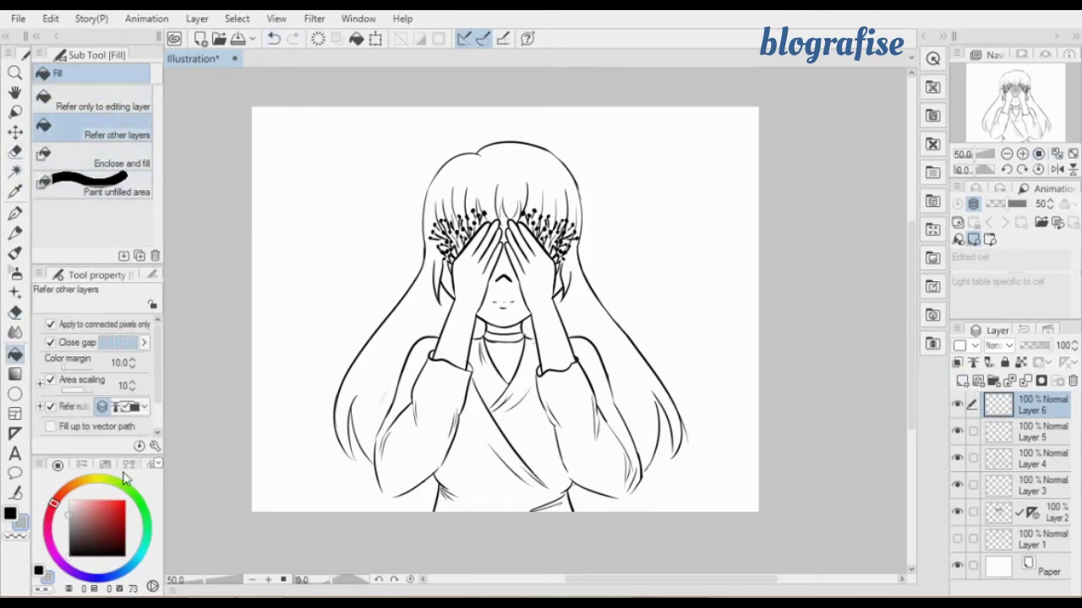
{"action": "left_click", "coordinate": [467, 209]}
{"action": "key", "text": "ctrl+z"}
{"action": "left_click_drag", "start_coordinate": [1004, 412], "coordinate": [1006, 525]}
Fill the top of the hair, both long side sections and the strands beside the face with dark grey.
{"action": "left_click", "coordinate": [530, 182]}
{"action": "left_click", "coordinate": [598, 321]}
{"action": "left_click", "coordinate": [398, 329]}
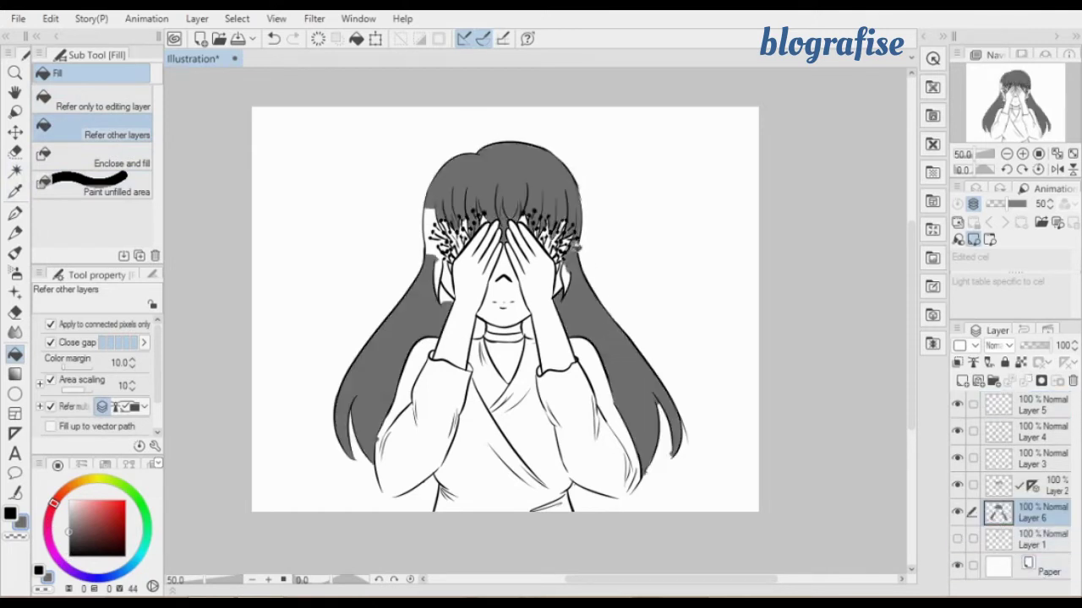
{"action": "left_click", "coordinate": [568, 281]}
Paint the unfilled gaps around both flower sprigs and the hair beside the ears dark grey with the G-pen.
{"action": "key", "text": "p"}
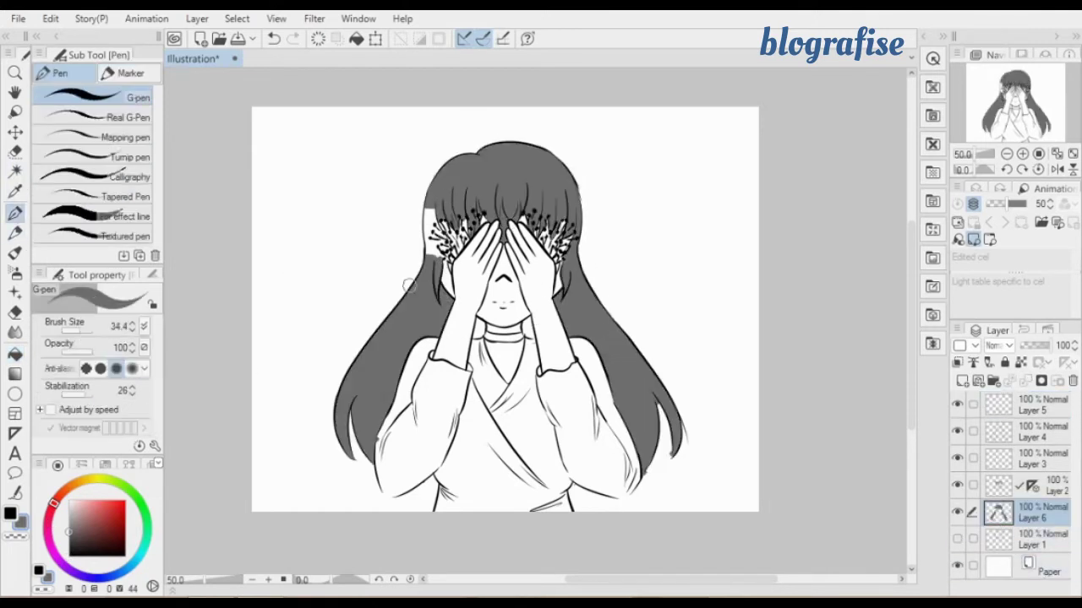
{"action": "mouse_move", "coordinate": [435, 215]}
{"action": "left_mouse_down"}
{"action": "mouse_move", "coordinate": [448, 292]}
{"action": "mouse_move", "coordinate": [426, 194]}
{"action": "mouse_move", "coordinate": [461, 257]}
{"action": "left_mouse_up"}
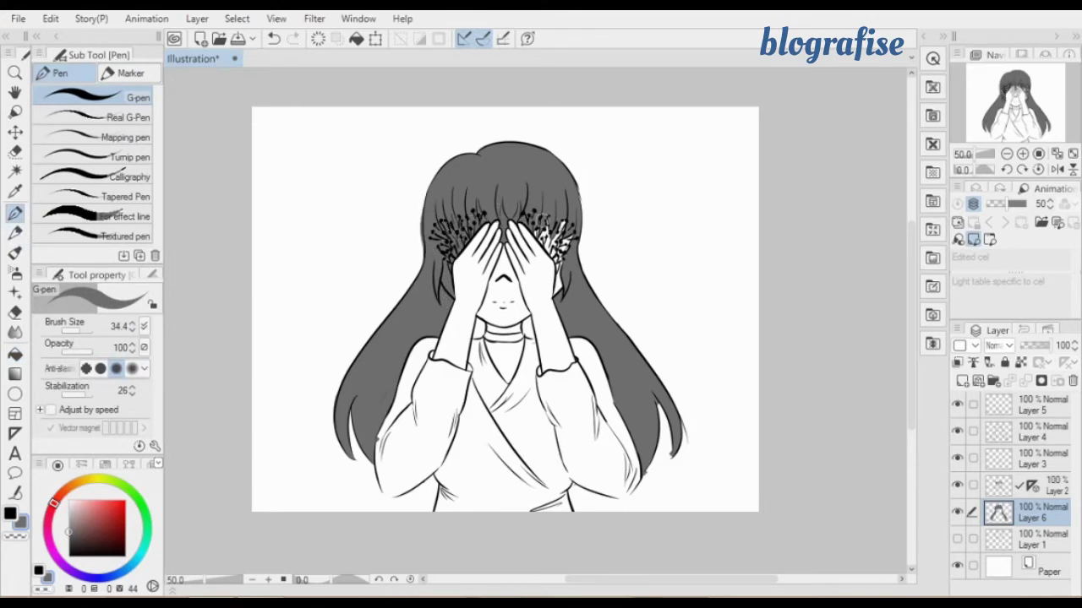
{"action": "mouse_move", "coordinate": [540, 220]}
{"action": "left_mouse_down"}
{"action": "mouse_move", "coordinate": [560, 275]}
{"action": "mouse_move", "coordinate": [568, 222]}
{"action": "left_mouse_up"}
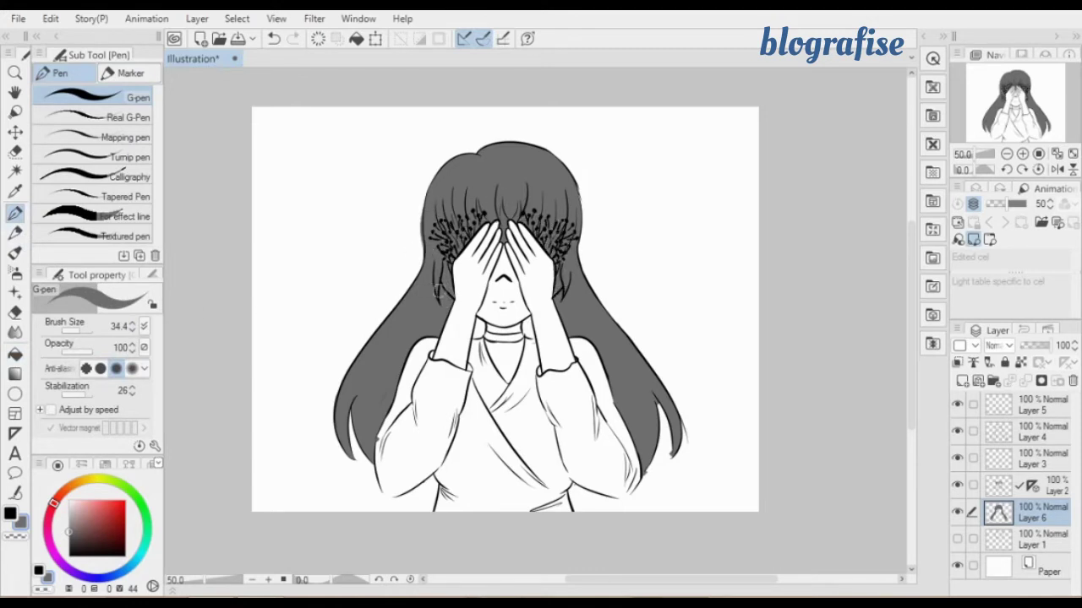
Erase the grey hair fill that covers both ears beside the hands.
{"action": "key", "text": "e"}
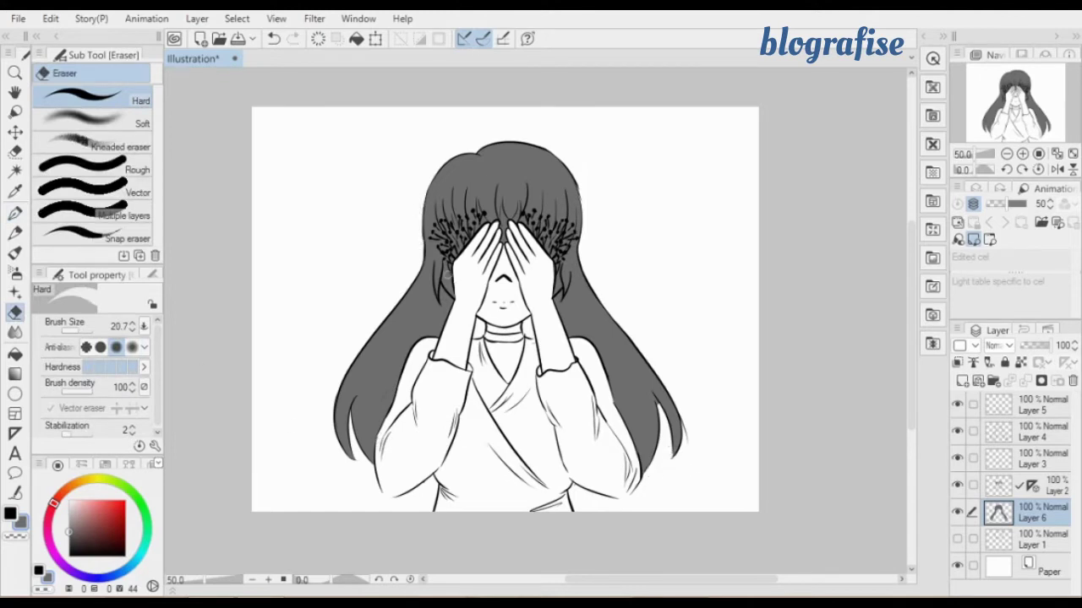
{"action": "left_click_drag", "start_coordinate": [454, 264], "coordinate": [455, 276]}
{"action": "key", "text": "ctrl+z"}
{"action": "left_click_drag", "start_coordinate": [549, 276], "coordinate": [542, 304]}
{"action": "left_click_drag", "start_coordinate": [448, 292], "coordinate": [449, 260]}
{"action": "key", "text": "ctrl+z"}
{"action": "left_click_drag", "start_coordinate": [557, 262], "coordinate": [558, 274]}
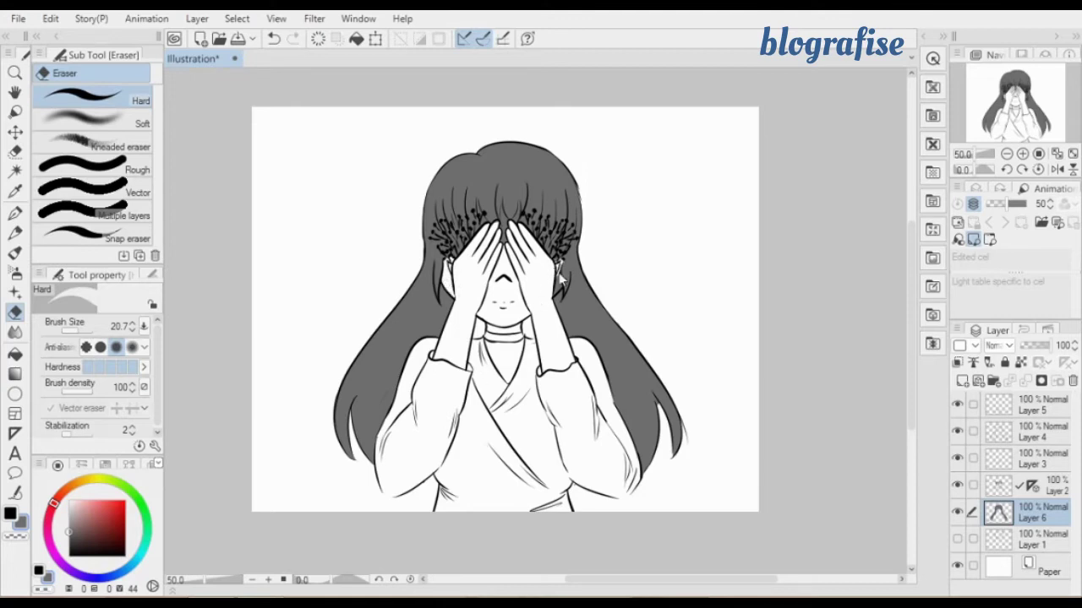
Add a clipped layer above the hair fill and paint darker grey over the hair, leaving lighter bands across the crown and lower lengths.
{"action": "left_click", "coordinate": [963, 380]}
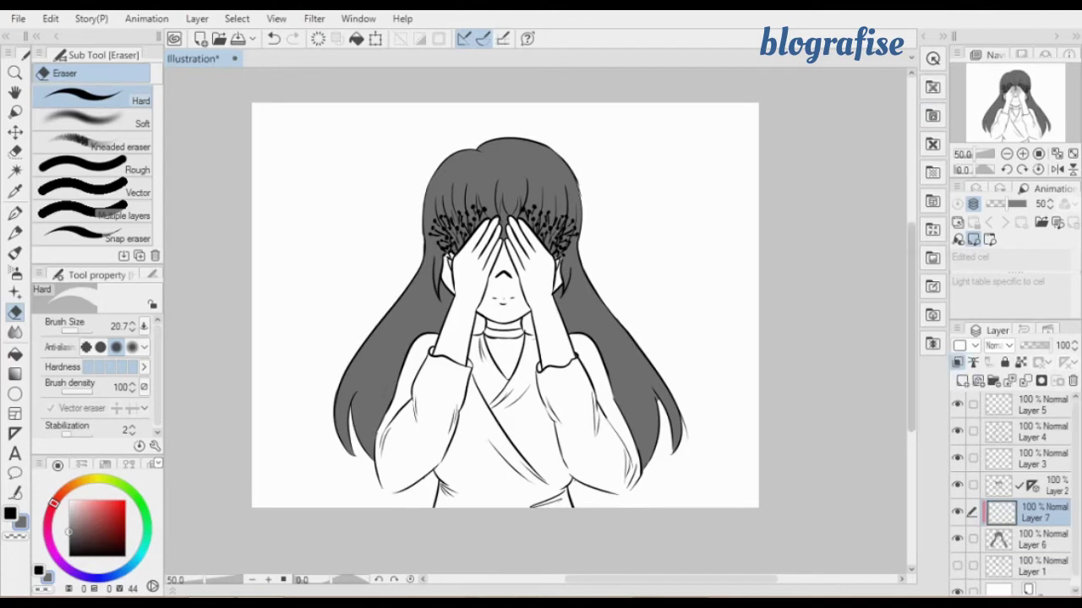
{"action": "left_click_drag", "start_coordinate": [74, 538], "coordinate": [69, 543]}
{"action": "left_click", "coordinate": [78, 330]}
{"action": "left_click", "coordinate": [82, 330]}
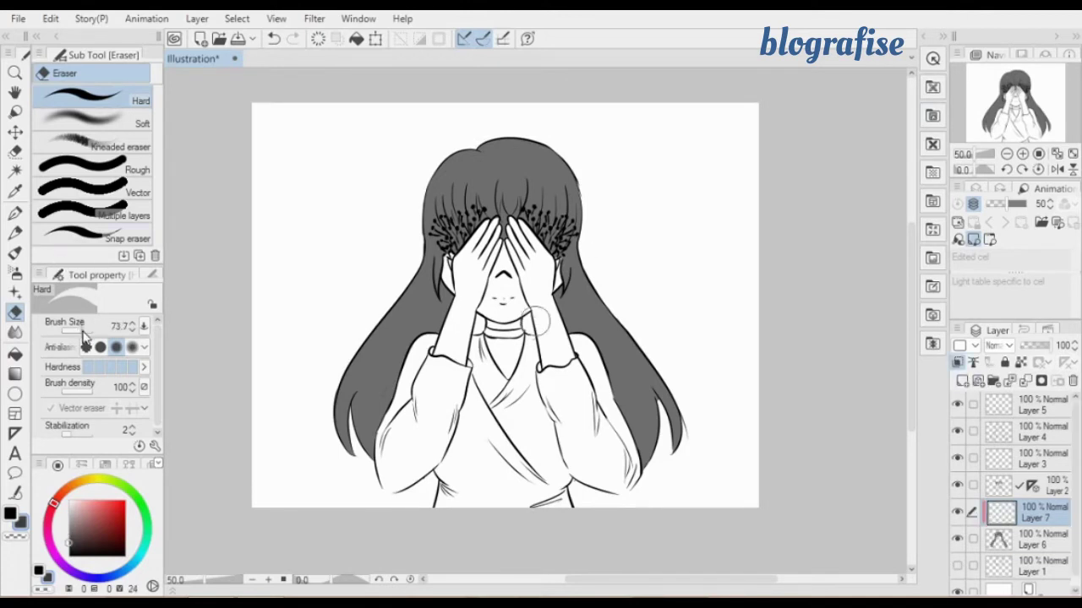
{"action": "key", "text": "p"}
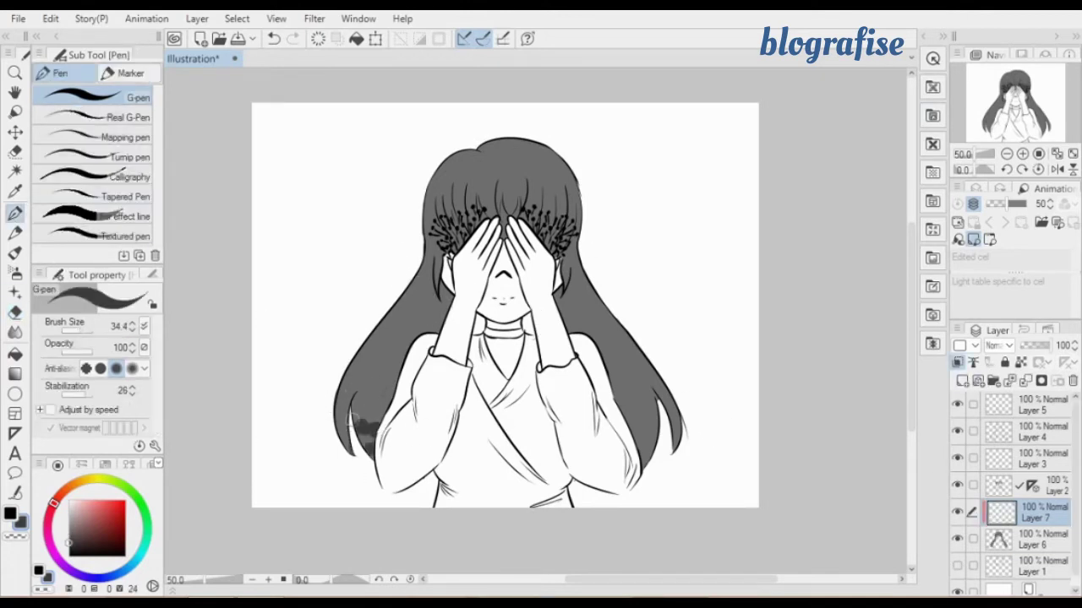
{"action": "key", "text": "ctrl+z"}
{"action": "mouse_move", "coordinate": [583, 151]}
{"action": "left_mouse_down"}
{"action": "mouse_move", "coordinate": [433, 140]}
{"action": "mouse_move", "coordinate": [422, 161]}
{"action": "mouse_move", "coordinate": [443, 157]}
{"action": "mouse_move", "coordinate": [414, 154]}
{"action": "mouse_move", "coordinate": [647, 258]}
{"action": "mouse_move", "coordinate": [256, 367]}
{"action": "mouse_move", "coordinate": [736, 447]}
{"action": "left_mouse_up"}
{"action": "key", "text": "ctrl+z"}
{"action": "key", "text": "ctrl+z"}
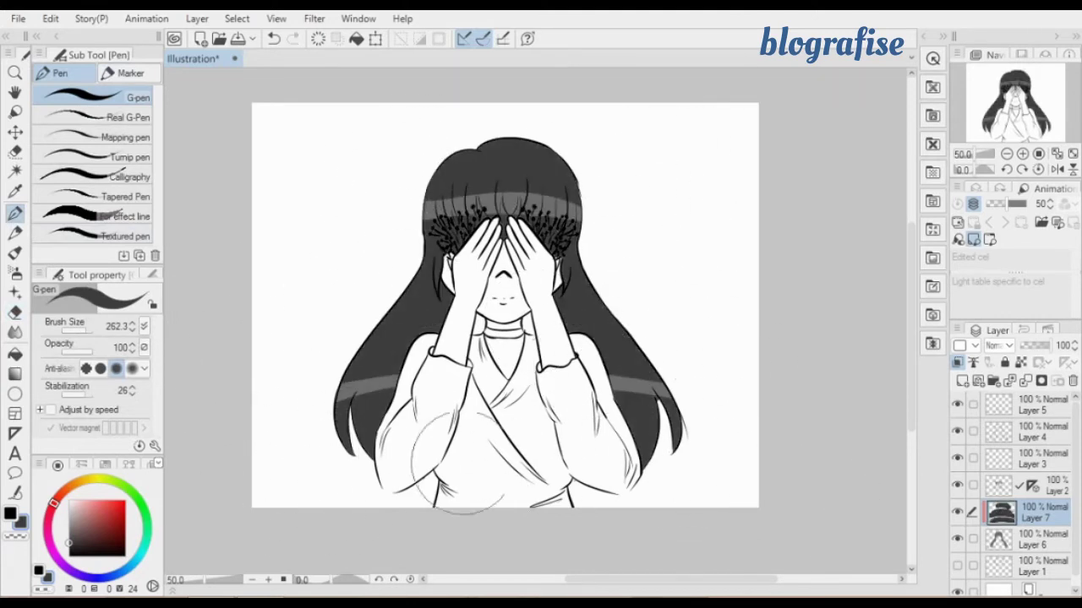
{"action": "left_click", "coordinate": [78, 330]}
{"action": "mouse_move", "coordinate": [416, 221]}
{"action": "left_mouse_down"}
{"action": "mouse_move", "coordinate": [590, 220]}
{"action": "mouse_move", "coordinate": [424, 222]}
{"action": "left_mouse_up"}
{"action": "key", "text": "ctrl+z"}
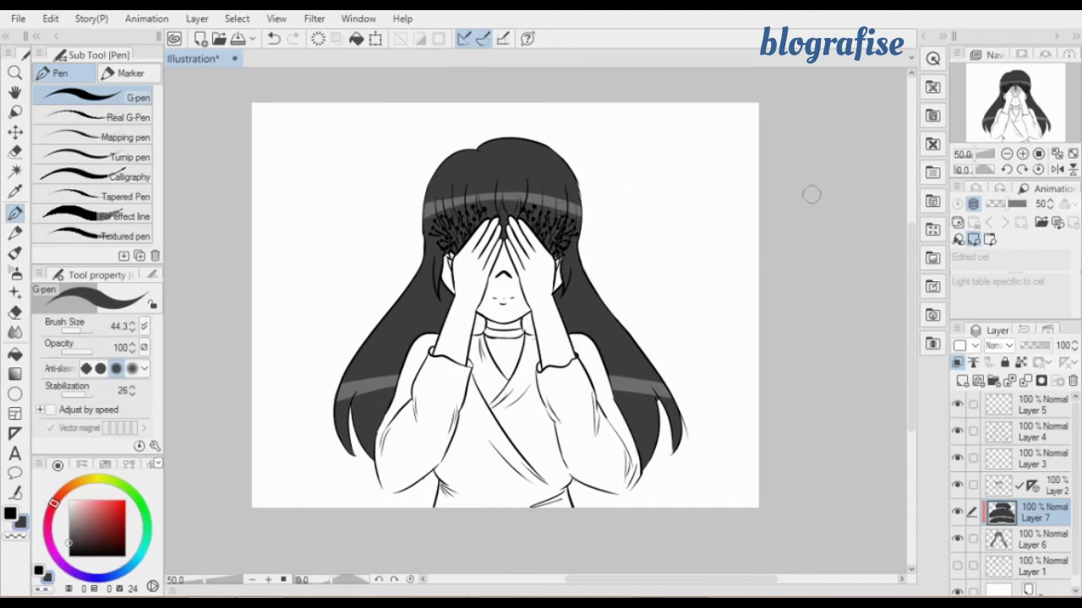
Add another layer above the hair shading, clip it to the layer below, and choose white.
{"action": "left_click", "coordinate": [1022, 153]}
{"action": "left_click", "coordinate": [960, 346]}
{"action": "left_click", "coordinate": [958, 362]}
{"action": "left_click", "coordinate": [69, 502]}
Paint thin white rim highlights along the outer edges of the crown and both long hair sections with the G-pen.
{"action": "mouse_move", "coordinate": [459, 99]}
{"action": "left_mouse_down"}
{"action": "mouse_move", "coordinate": [393, 125]}
{"action": "mouse_move", "coordinate": [391, 198]}
{"action": "left_mouse_up"}
{"action": "key", "text": "ctrl+z"}
{"action": "mouse_move", "coordinate": [458, 97]}
{"action": "left_mouse_down"}
{"action": "mouse_move", "coordinate": [441, 93]}
{"action": "mouse_move", "coordinate": [267, 417]}
{"action": "mouse_move", "coordinate": [275, 463]}
{"action": "mouse_move", "coordinate": [554, 95]}
{"action": "left_mouse_up"}
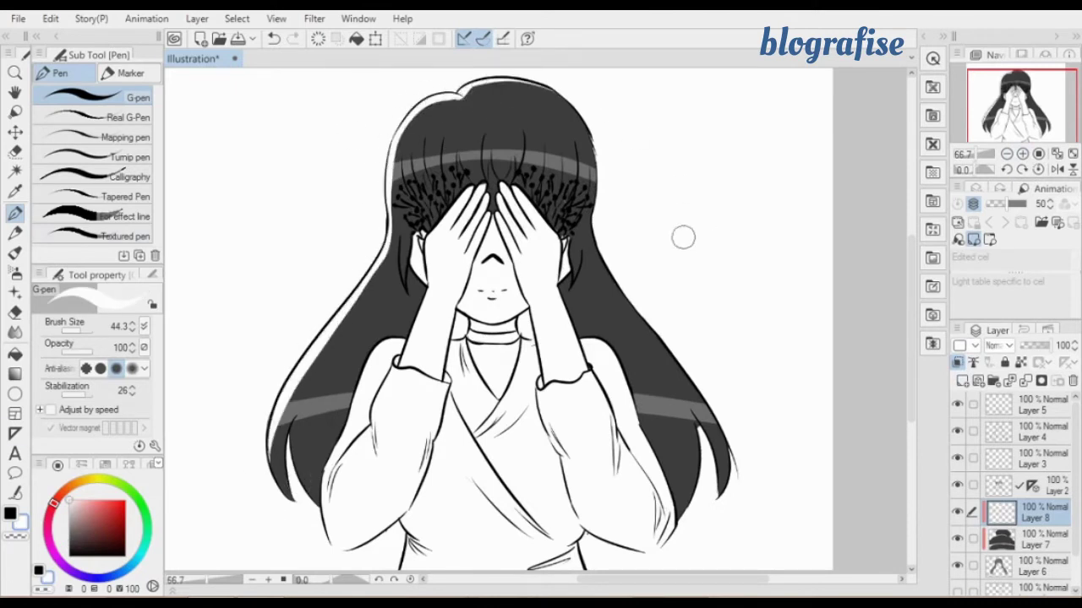
{"action": "key", "text": "ctrl+z"}
{"action": "mouse_move", "coordinate": [593, 235]}
{"action": "left_mouse_down"}
{"action": "mouse_move", "coordinate": [697, 382]}
{"action": "mouse_move", "coordinate": [727, 457]}
{"action": "left_mouse_up"}
{"action": "key", "text": "ctrl+z"}
{"action": "mouse_move", "coordinate": [592, 233]}
{"action": "left_mouse_down"}
{"action": "mouse_move", "coordinate": [708, 380]}
{"action": "mouse_move", "coordinate": [724, 488]}
{"action": "left_mouse_up"}
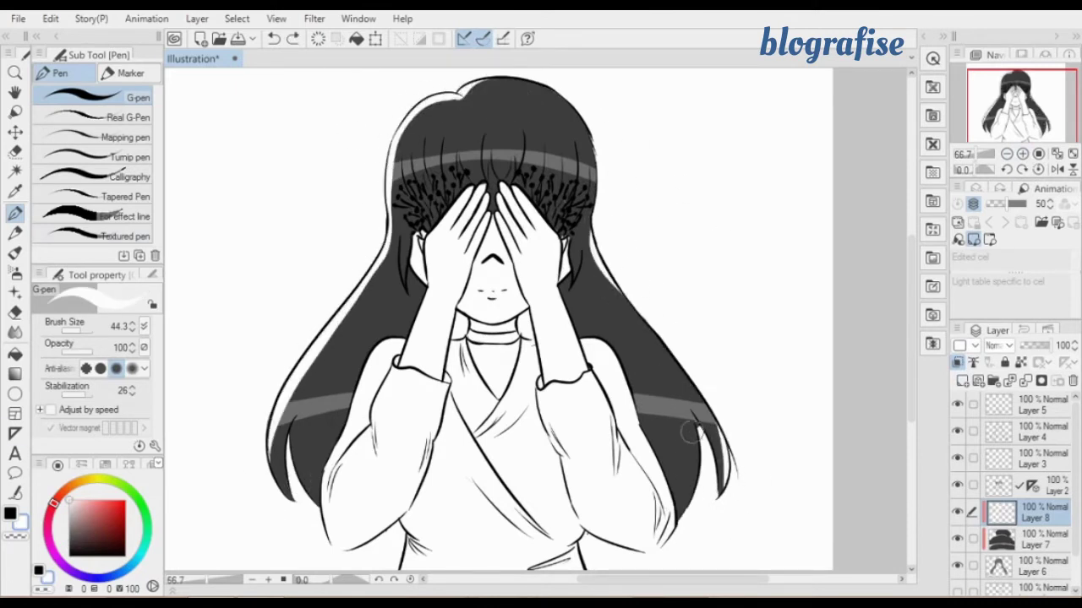
{"action": "mouse_move", "coordinate": [691, 428]}
{"action": "left_mouse_down"}
{"action": "mouse_move", "coordinate": [657, 518]}
{"action": "mouse_move", "coordinate": [688, 501]}
{"action": "mouse_move", "coordinate": [678, 519]}
{"action": "left_mouse_up"}
{"action": "key", "text": "ctrl+z"}
Blend the white highlight into the dark hair along the left length and crown with the Blend tool at size 20.
{"action": "left_click", "coordinate": [16, 332]}
{"action": "left_click_drag", "start_coordinate": [391, 253], "coordinate": [323, 352]}
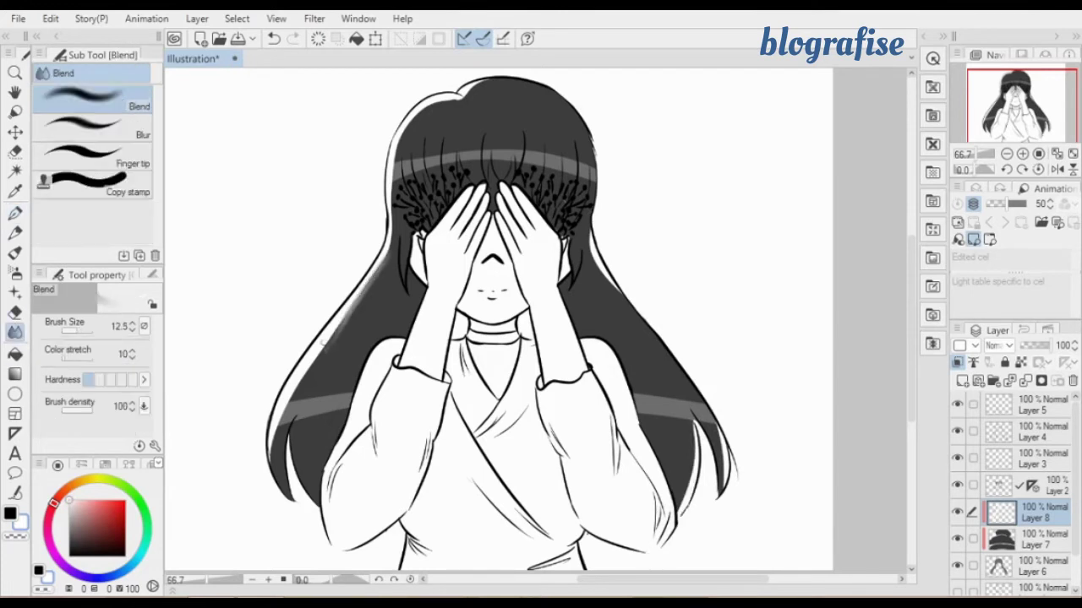
{"action": "key", "text": "ctrl+z"}
{"action": "left_click", "coordinate": [133, 324]}
{"action": "left_click", "coordinate": [133, 324]}
{"action": "mouse_move", "coordinate": [393, 251]}
{"action": "left_mouse_down"}
{"action": "mouse_move", "coordinate": [295, 394]}
{"action": "mouse_move", "coordinate": [365, 296]}
{"action": "mouse_move", "coordinate": [281, 482]}
{"action": "mouse_move", "coordinate": [396, 250]}
{"action": "mouse_move", "coordinate": [325, 373]}
{"action": "mouse_move", "coordinate": [404, 254]}
{"action": "mouse_move", "coordinate": [296, 421]}
{"action": "mouse_move", "coordinate": [318, 423]}
{"action": "left_mouse_up"}
{"action": "mouse_move", "coordinate": [411, 150]}
{"action": "left_mouse_down"}
{"action": "mouse_move", "coordinate": [450, 93]}
{"action": "mouse_move", "coordinate": [554, 97]}
{"action": "mouse_move", "coordinate": [601, 115]}
{"action": "left_mouse_up"}
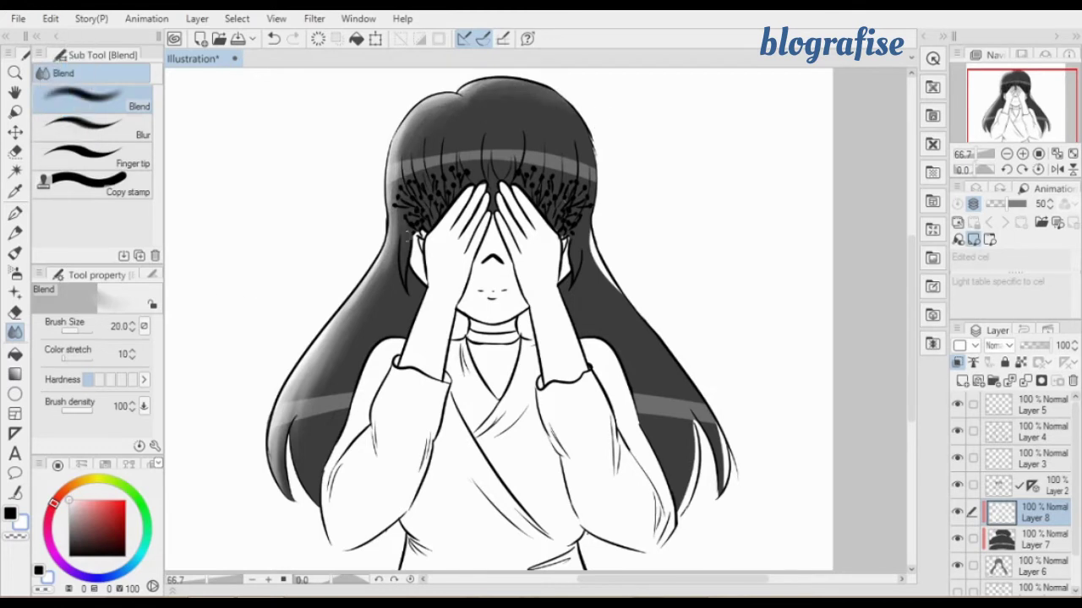
Blend the remaining white highlights on the crown, the right hair length and its lower strands.
{"action": "left_click_drag", "start_coordinate": [482, 111], "coordinate": [609, 153]}
{"action": "mouse_move", "coordinate": [590, 238]}
{"action": "left_mouse_down"}
{"action": "mouse_move", "coordinate": [636, 315]}
{"action": "mouse_move", "coordinate": [664, 335]}
{"action": "left_mouse_up"}
{"action": "key", "text": "ctrl+z"}
{"action": "mouse_move", "coordinate": [723, 425]}
{"action": "left_mouse_down"}
{"action": "mouse_move", "coordinate": [721, 463]}
{"action": "mouse_move", "coordinate": [716, 422]}
{"action": "mouse_move", "coordinate": [695, 473]}
{"action": "mouse_move", "coordinate": [690, 418]}
{"action": "left_mouse_up"}
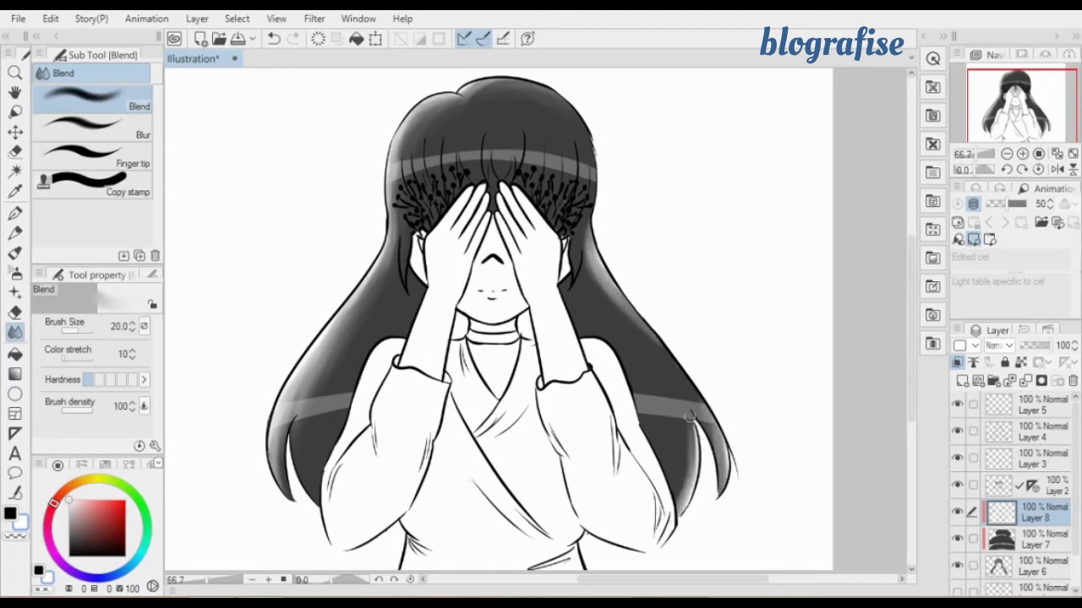
{"action": "key", "text": "ctrl+minus"}
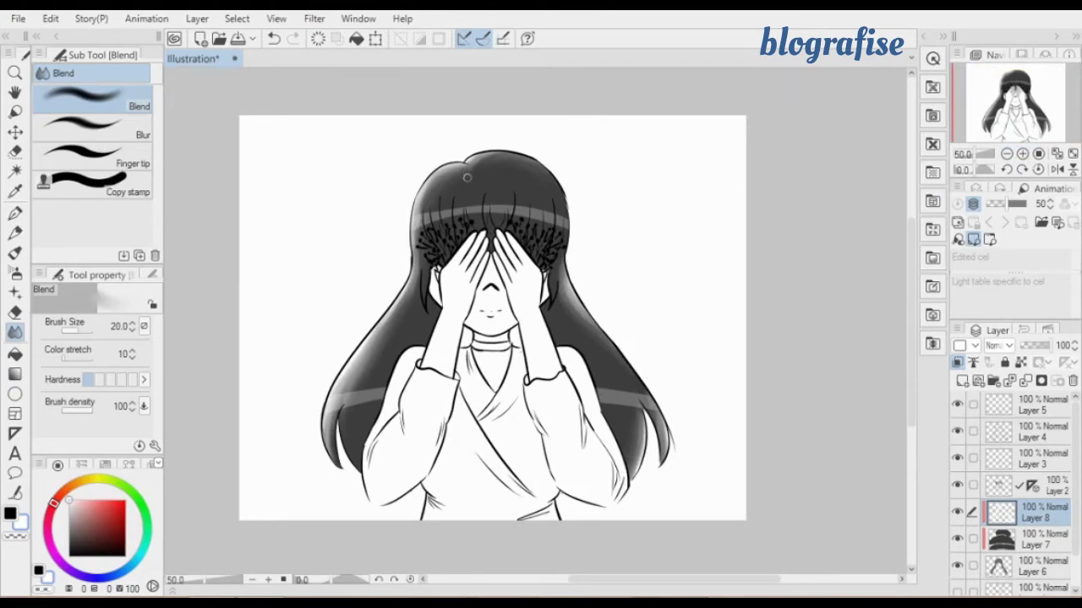
Add a new layer above the hair highlights for the skin and ready the Fill tool that refers to other layers.
{"action": "left_click", "coordinate": [1023, 153]}
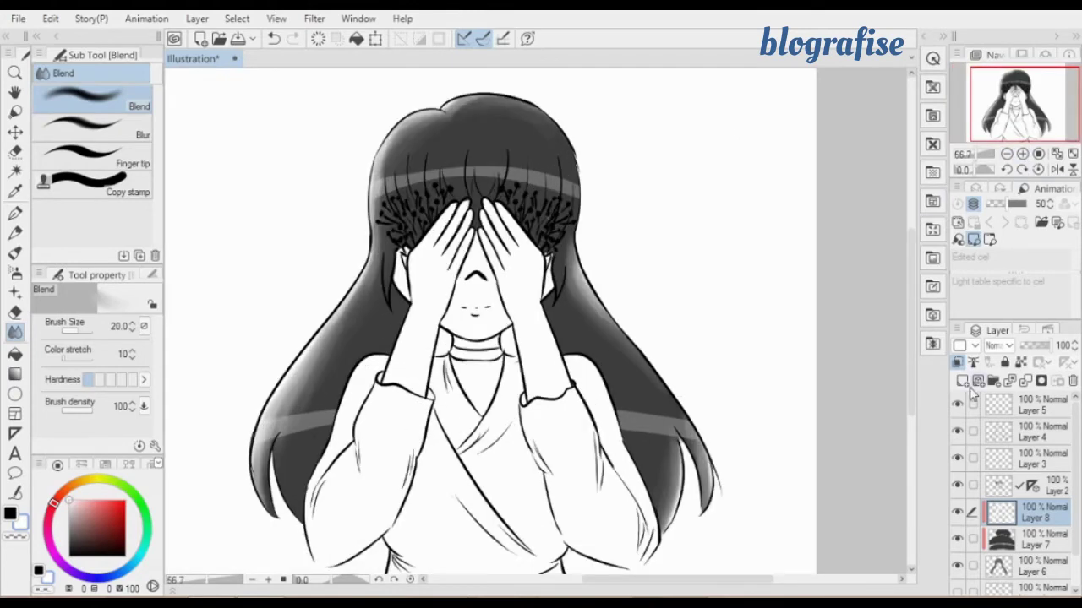
{"action": "left_click", "coordinate": [963, 382]}
{"action": "left_click", "coordinate": [15, 354]}
Try two yellow skin tones as fills on both hands, undoing the darker fills.
{"action": "left_click", "coordinate": [87, 501]}
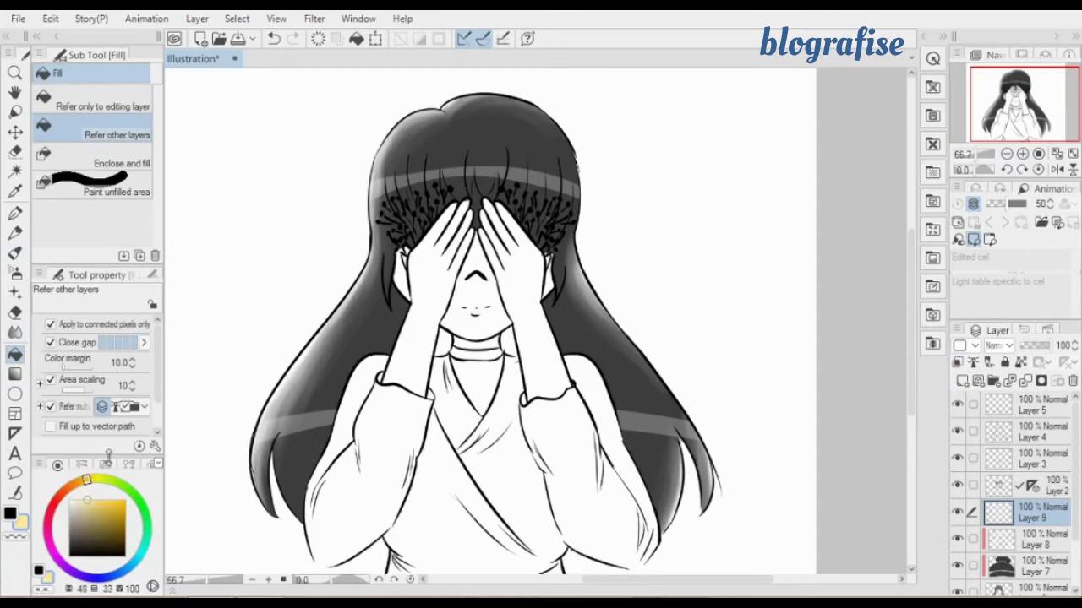
{"action": "left_click", "coordinate": [439, 279]}
{"action": "left_click", "coordinate": [545, 261]}
{"action": "left_click", "coordinate": [86, 507]}
{"action": "left_click", "coordinate": [440, 279]}
{"action": "left_click", "coordinate": [525, 257]}
{"action": "key", "text": "ctrl+z"}
{"action": "key", "text": "ctrl+z"}
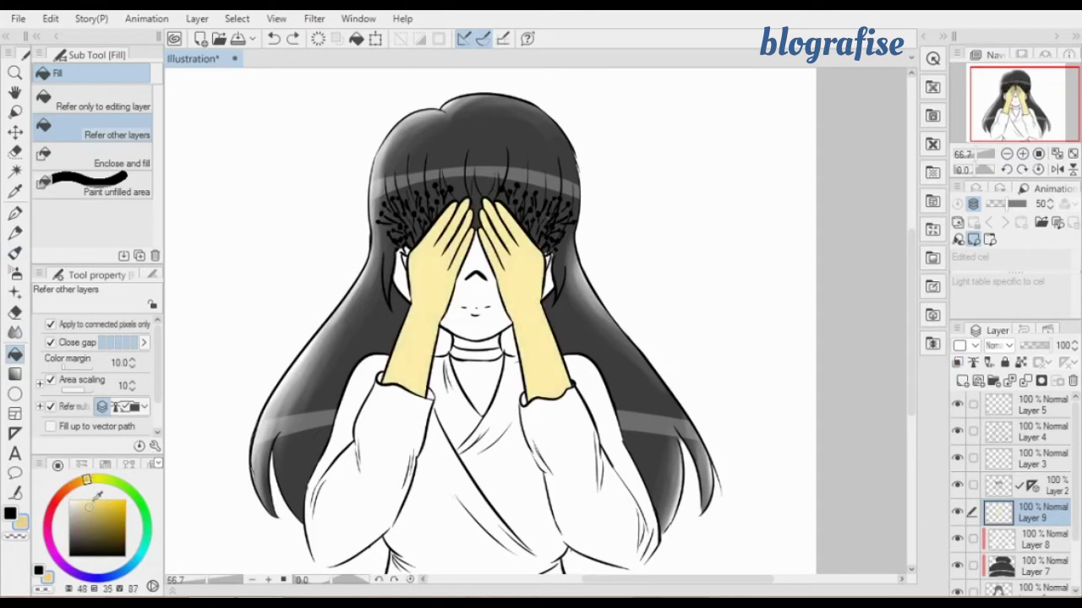
Fill the hands, face, ears, neck and neckline opening with a paler yellow skin tone.
{"action": "left_click", "coordinate": [81, 500]}
{"action": "left_click", "coordinate": [440, 274]}
{"action": "left_click", "coordinate": [530, 254]}
{"action": "left_click", "coordinate": [482, 275]}
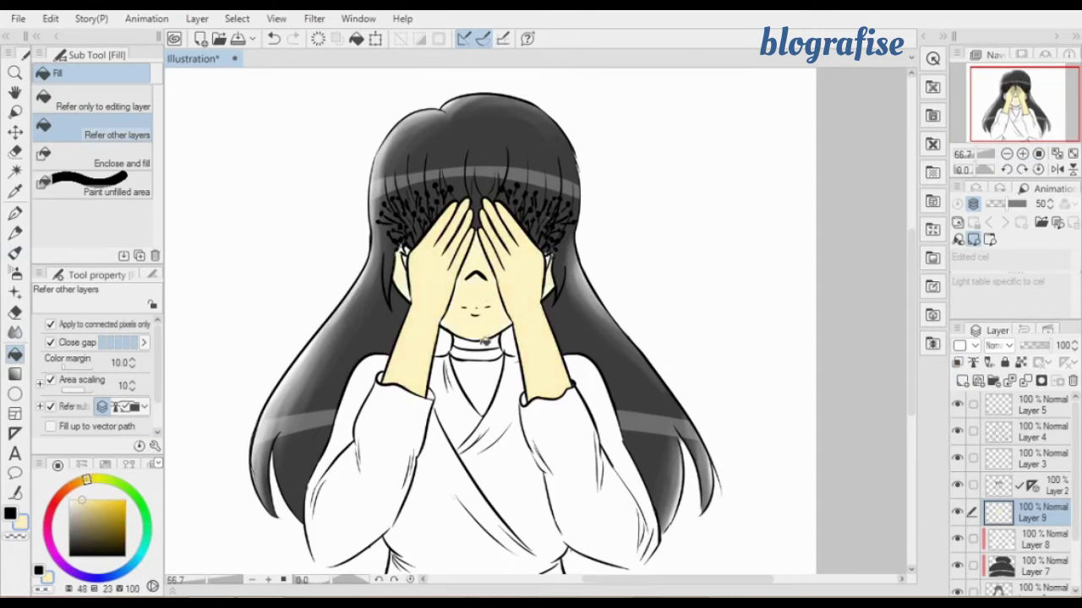
{"action": "left_click", "coordinate": [479, 393]}
{"action": "key", "text": "p"}
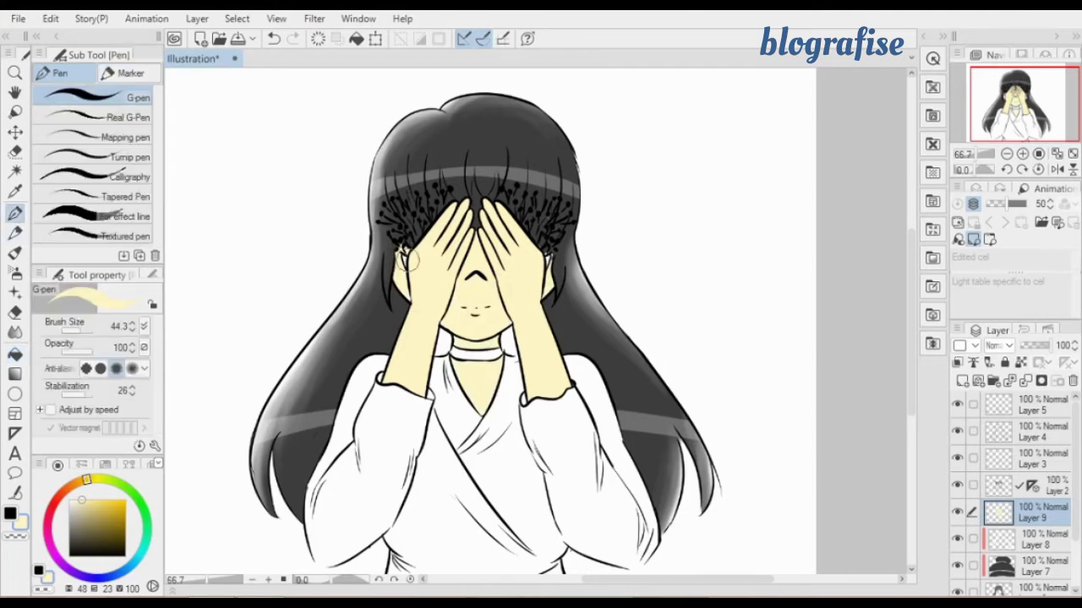
{"action": "left_click_drag", "start_coordinate": [796, 191], "coordinate": [822, 207]}
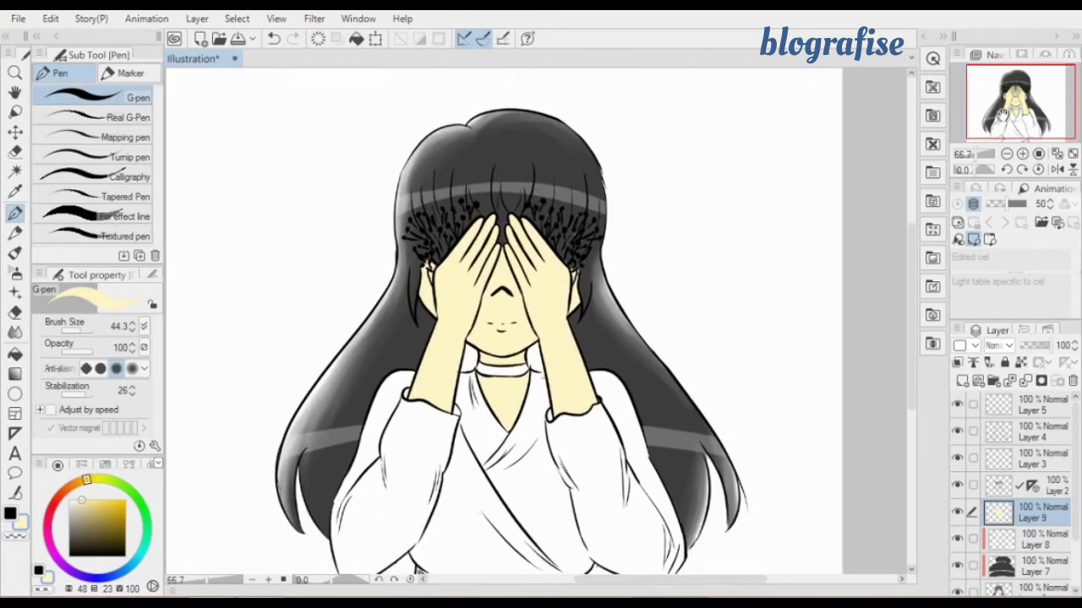
Add a layer clipped to the skin fill and choose a light peach for the G-pen.
{"action": "left_click", "coordinate": [962, 381]}
{"action": "left_click", "coordinate": [958, 364]}
{"action": "left_click", "coordinate": [69, 488]}
{"action": "left_click", "coordinate": [15, 234]}
{"action": "left_click", "coordinate": [15, 213]}
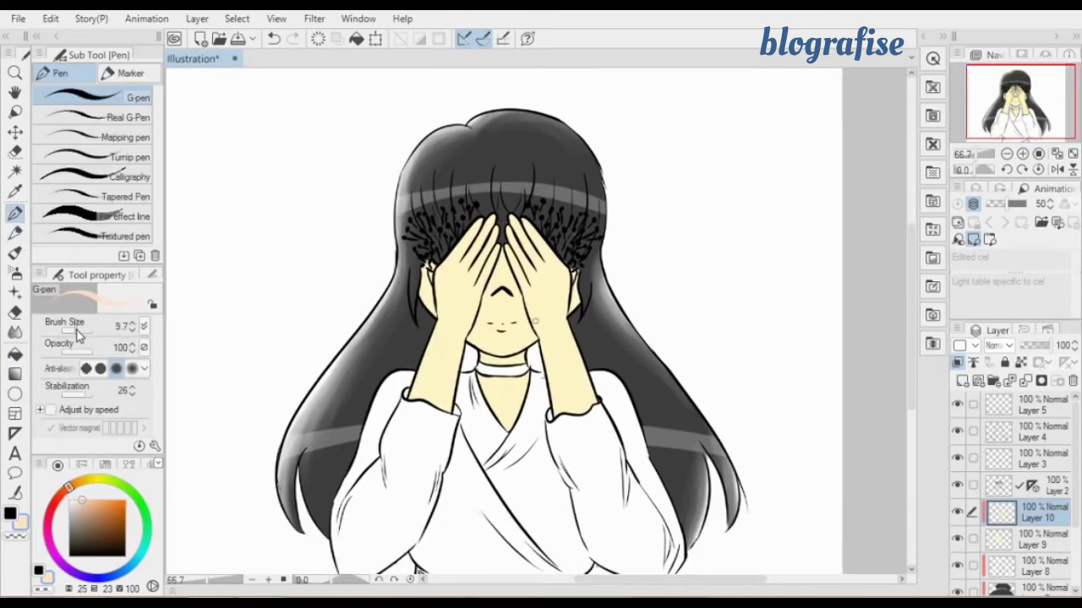
Shade the wrists at the cuffs, the neck, the neckline and the ears in peach with a brush size of 26.7.
{"action": "mouse_move", "coordinate": [567, 408]}
{"action": "left_mouse_down"}
{"action": "mouse_move", "coordinate": [600, 391]}
{"action": "mouse_move", "coordinate": [553, 420]}
{"action": "left_mouse_up"}
{"action": "key", "text": "ctrl+z"}
{"action": "key", "text": "ctrl+z"}
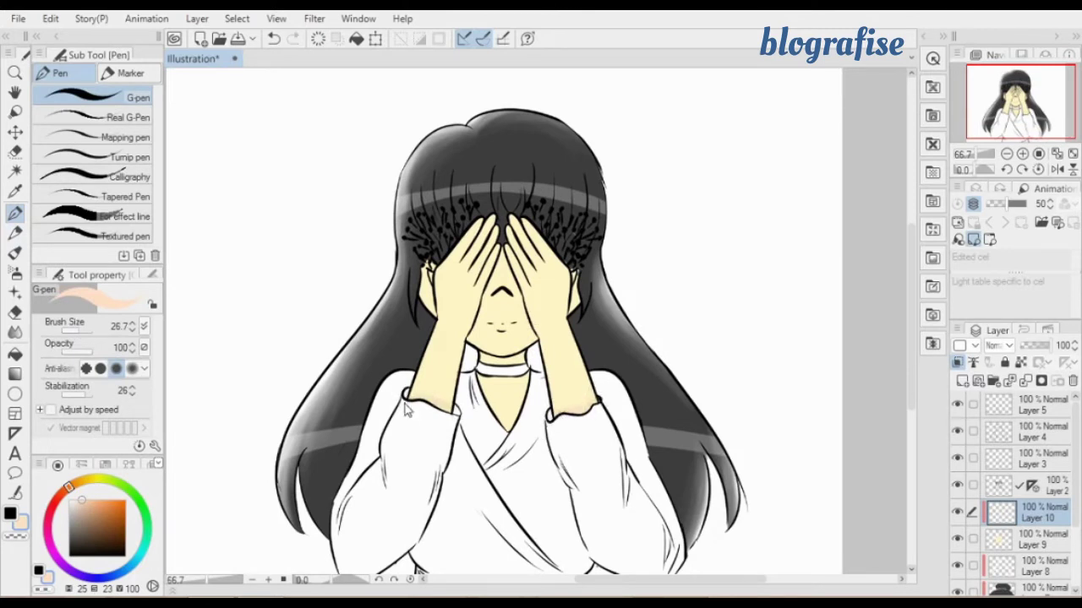
{"action": "mouse_move", "coordinate": [483, 362]}
{"action": "left_mouse_down"}
{"action": "mouse_move", "coordinate": [530, 359]}
{"action": "mouse_move", "coordinate": [497, 441]}
{"action": "left_mouse_up"}
{"action": "key", "text": "ctrl+z"}
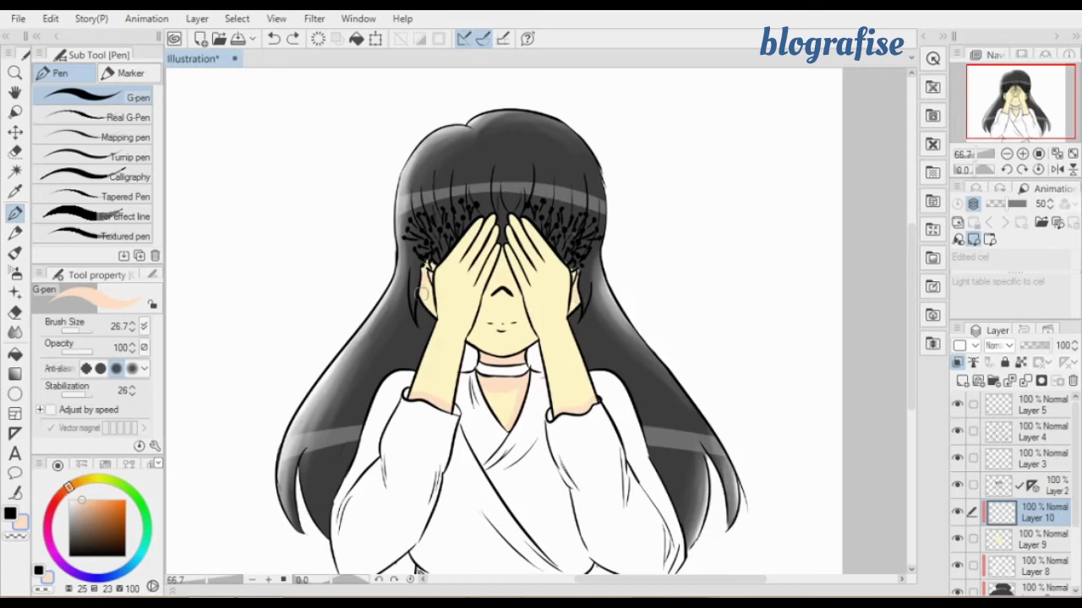
Shade the upper and lower lip in peach with the G-pen at brush size 12.5.
{"action": "key", "text": "ctrl+plus"}
{"action": "key", "text": "ctrl+plus"}
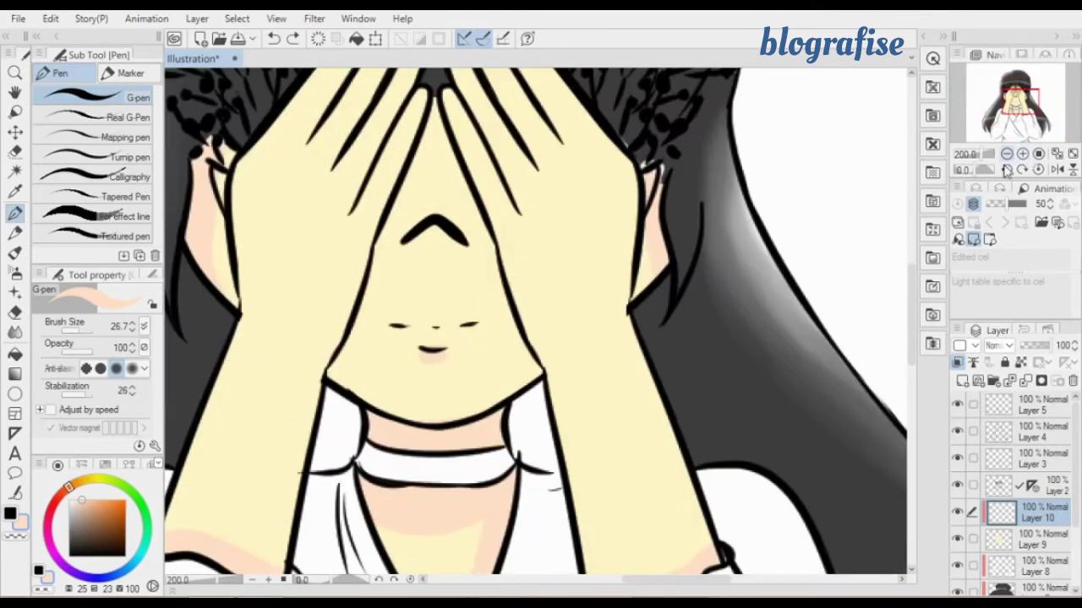
{"action": "key", "text": "bracketleft"}
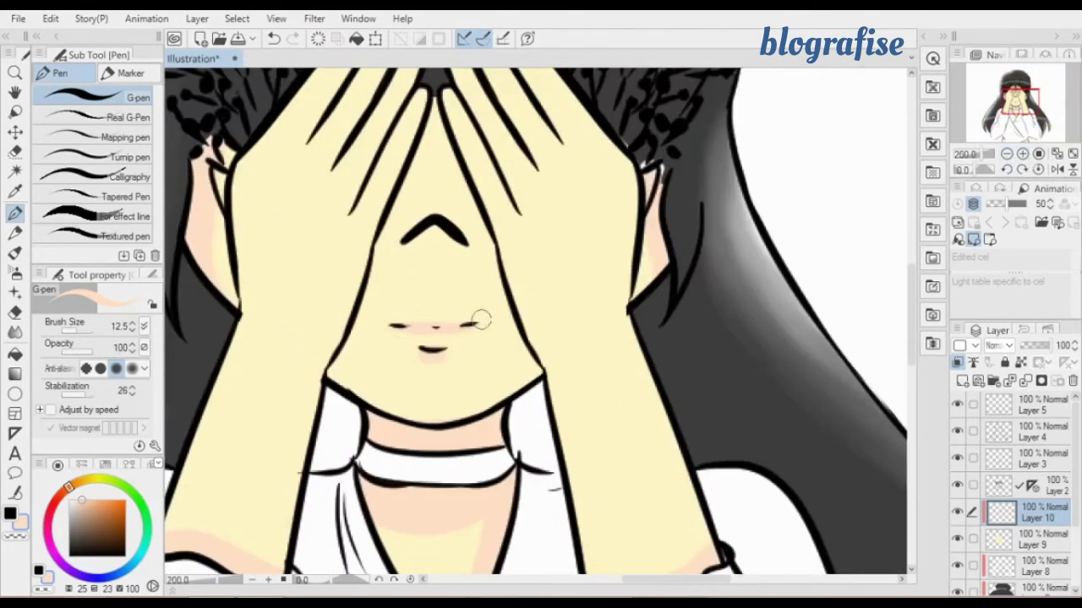
{"action": "mouse_move", "coordinate": [408, 333]}
{"action": "left_mouse_down"}
{"action": "mouse_move", "coordinate": [485, 318]}
{"action": "mouse_move", "coordinate": [463, 320]}
{"action": "left_mouse_up"}
{"action": "key", "text": "ctrl+z"}
{"action": "key", "text": "ctrl+z"}
{"action": "left_click", "coordinate": [1006, 154]}
{"action": "left_click", "coordinate": [1007, 154]}
{"action": "left_click", "coordinate": [1007, 154]}
{"action": "left_click_drag", "start_coordinate": [1018, 119], "coordinate": [1021, 120]}
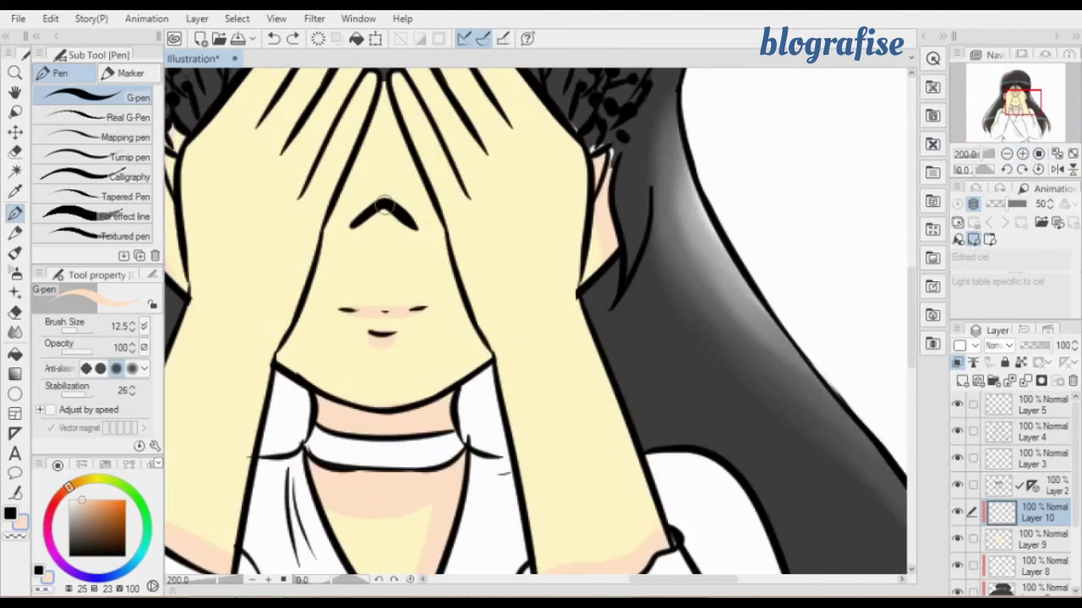
Erase the thick nose line on Layer 2.
{"action": "left_click", "coordinate": [1006, 153]}
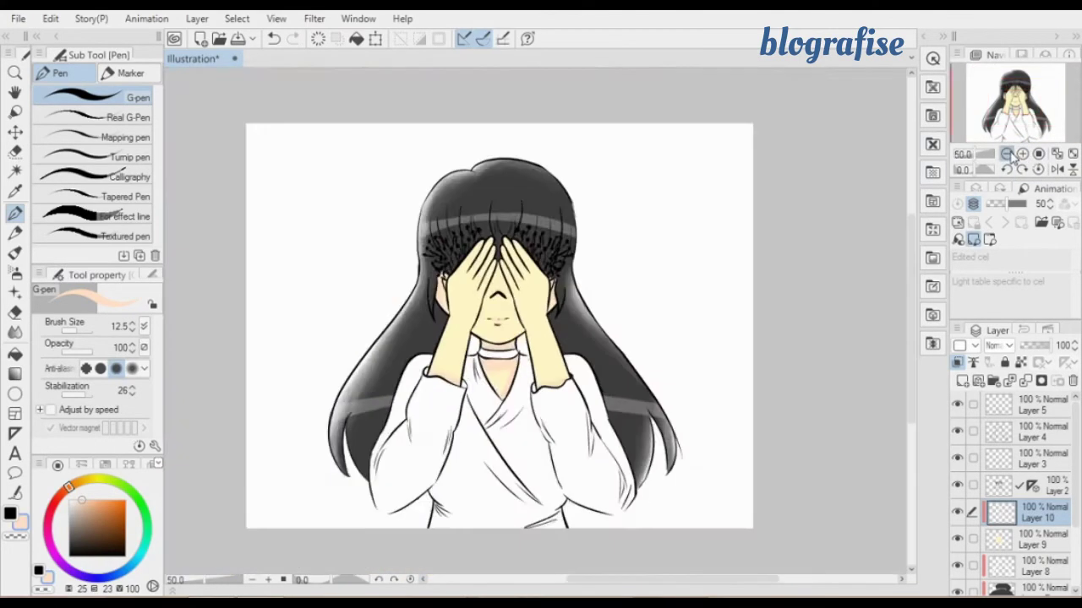
{"action": "left_click", "coordinate": [1023, 153]}
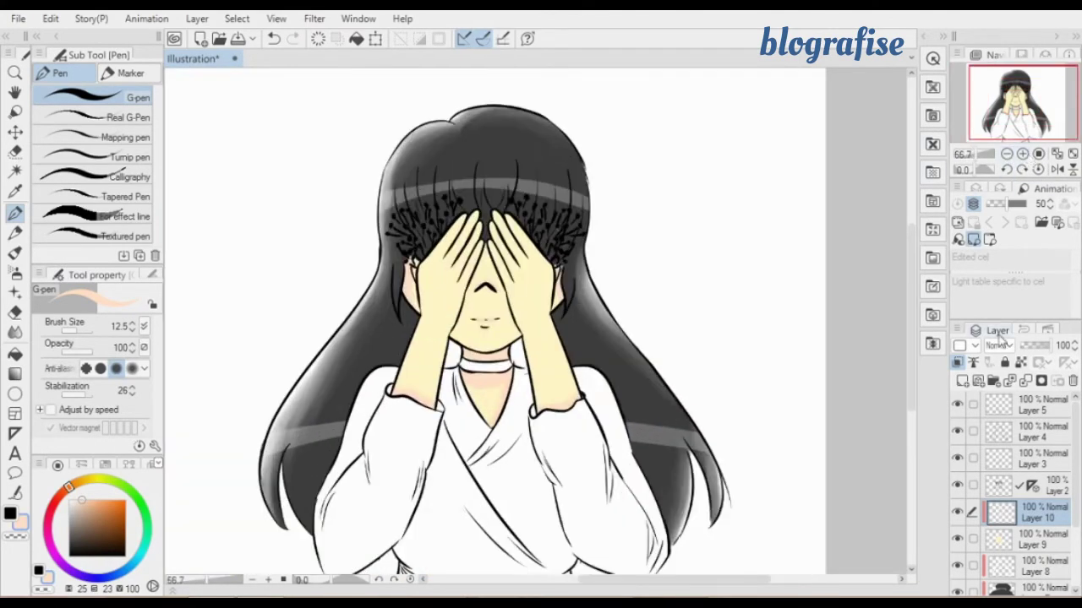
{"action": "left_click", "coordinate": [1029, 489]}
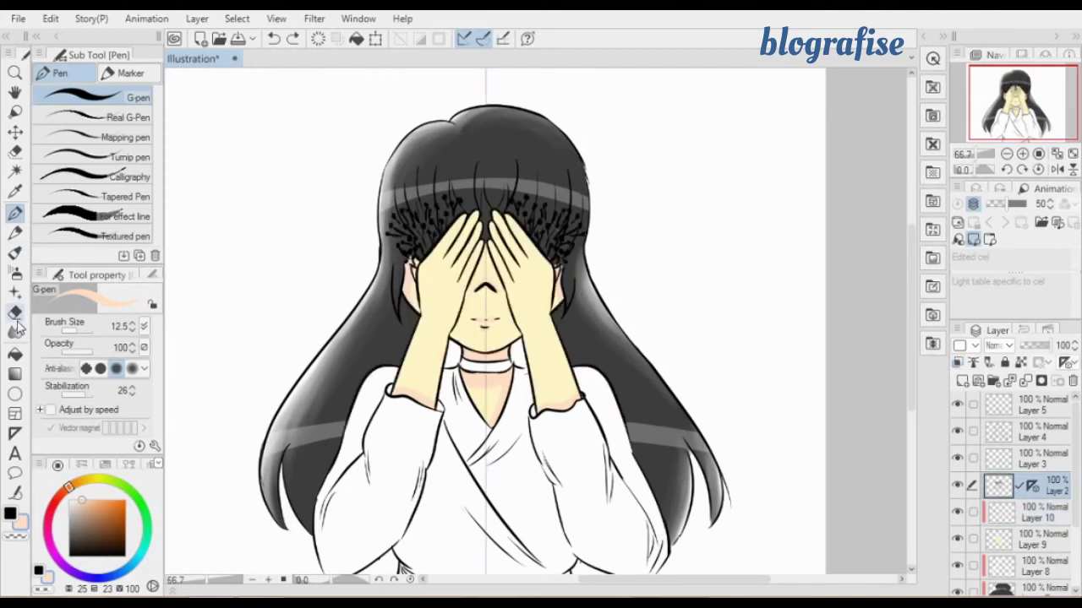
{"action": "left_click", "coordinate": [15, 313]}
{"action": "mouse_move", "coordinate": [487, 285]}
{"action": "left_mouse_down"}
{"action": "mouse_move", "coordinate": [480, 306]}
{"action": "mouse_move", "coordinate": [491, 295]}
{"action": "left_mouse_up"}
Redraw a smaller nose in black with the G-pen and trim its crossing strokes with a size 7.5 eraser.
{"action": "left_click", "coordinate": [15, 214]}
{"action": "left_click", "coordinate": [70, 555]}
{"action": "left_click", "coordinate": [15, 313]}
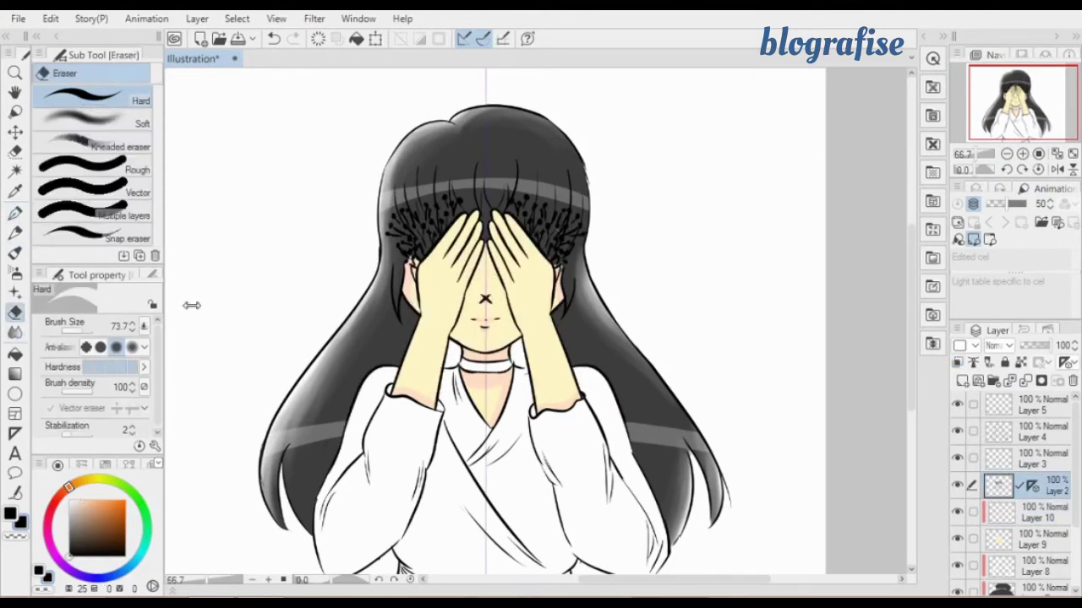
{"action": "left_click", "coordinate": [1023, 154]}
{"action": "left_click", "coordinate": [1022, 154]}
{"action": "left_click", "coordinate": [74, 331]}
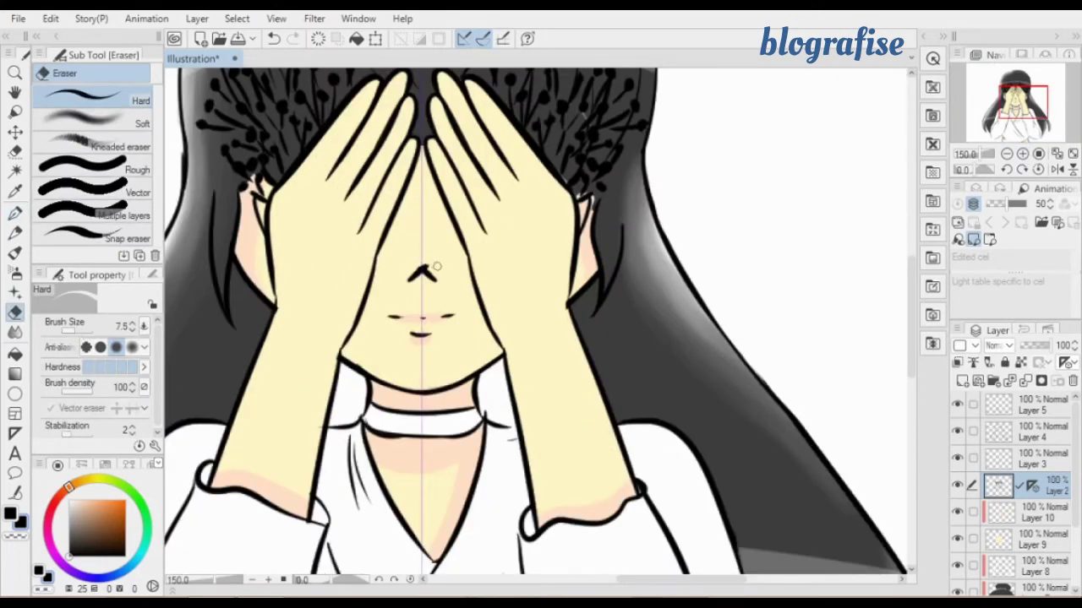
{"action": "left_click", "coordinate": [1006, 154]}
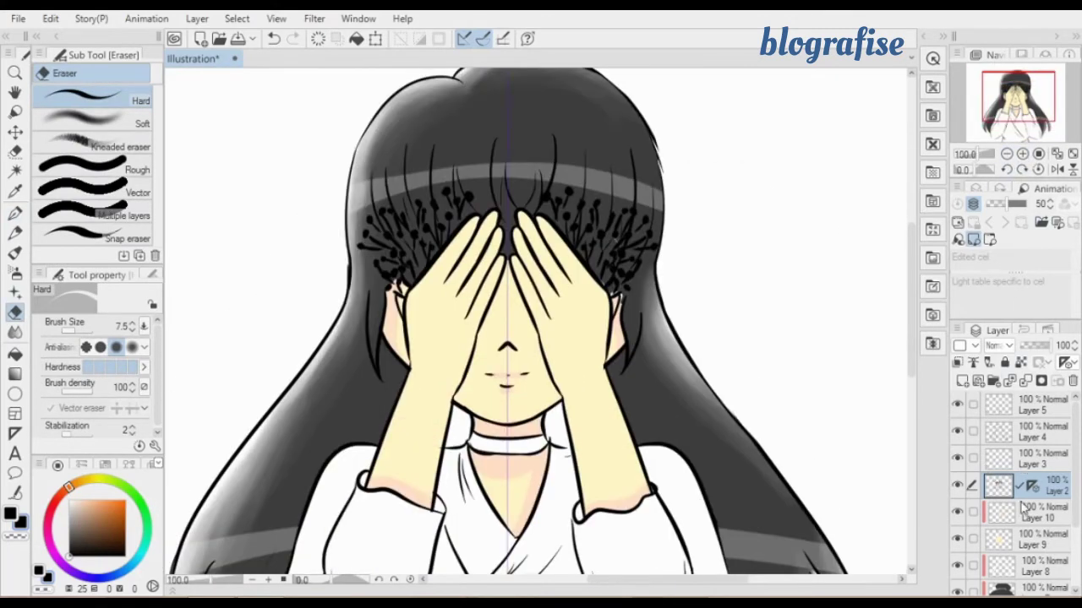
Shade around the nose on Layer 10 in the peach sampled from the ear, using the G-pen at size 12.5.
{"action": "left_click", "coordinate": [1021, 509]}
{"action": "left_click", "coordinate": [1023, 154]}
{"action": "left_click", "coordinate": [1023, 154]}
{"action": "left_click", "coordinate": [16, 215]}
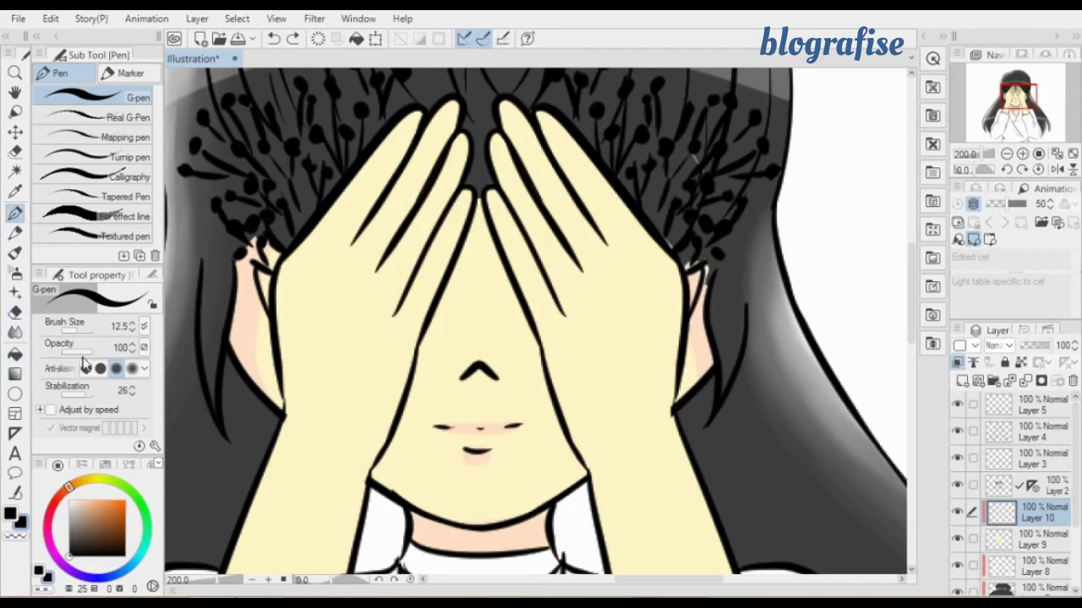
{"action": "left_click", "coordinate": [15, 192]}
{"action": "left_click", "coordinate": [253, 332]}
{"action": "left_click", "coordinate": [15, 214]}
{"action": "left_click_drag", "start_coordinate": [462, 372], "coordinate": [495, 386]}
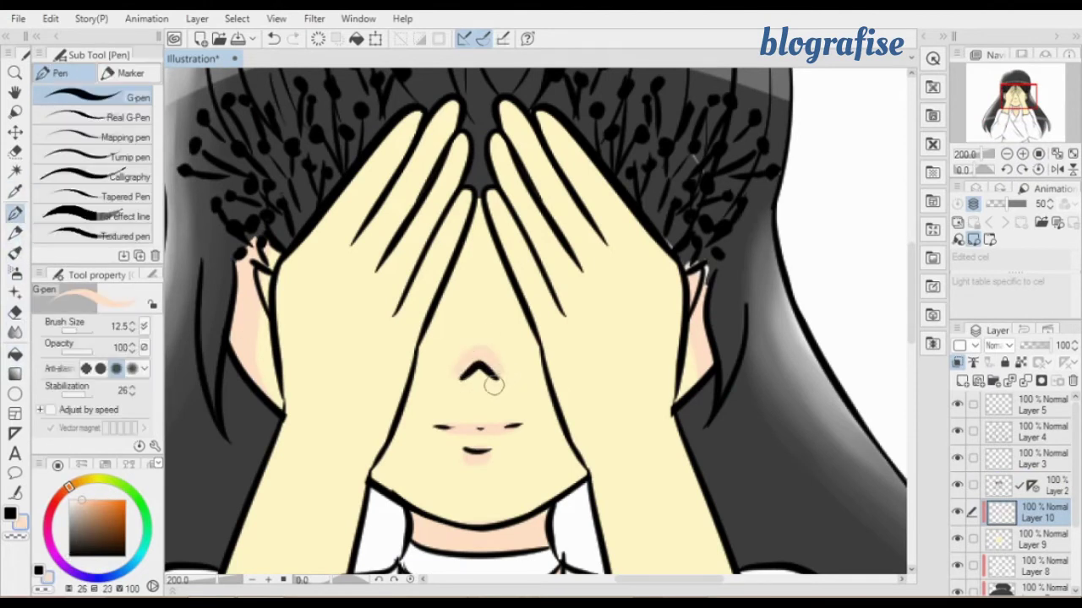
Shade the face in peach along the inner edges of both hands, from between the fingertips down to the jaw.
{"action": "left_click_drag", "start_coordinate": [480, 220], "coordinate": [429, 353]}
{"action": "left_click_drag", "start_coordinate": [454, 302], "coordinate": [432, 347]}
{"action": "left_click_drag", "start_coordinate": [478, 241], "coordinate": [459, 278]}
{"action": "mouse_move", "coordinate": [533, 344]}
{"action": "left_mouse_down"}
{"action": "mouse_move", "coordinate": [476, 251]}
{"action": "mouse_move", "coordinate": [582, 465]}
{"action": "left_mouse_up"}
{"action": "mouse_move", "coordinate": [419, 360]}
{"action": "left_mouse_down"}
{"action": "mouse_move", "coordinate": [359, 475]}
{"action": "mouse_move", "coordinate": [375, 493]}
{"action": "left_mouse_up"}
{"action": "key", "text": "ctrl+z"}
{"action": "key", "text": "ctrl+z"}
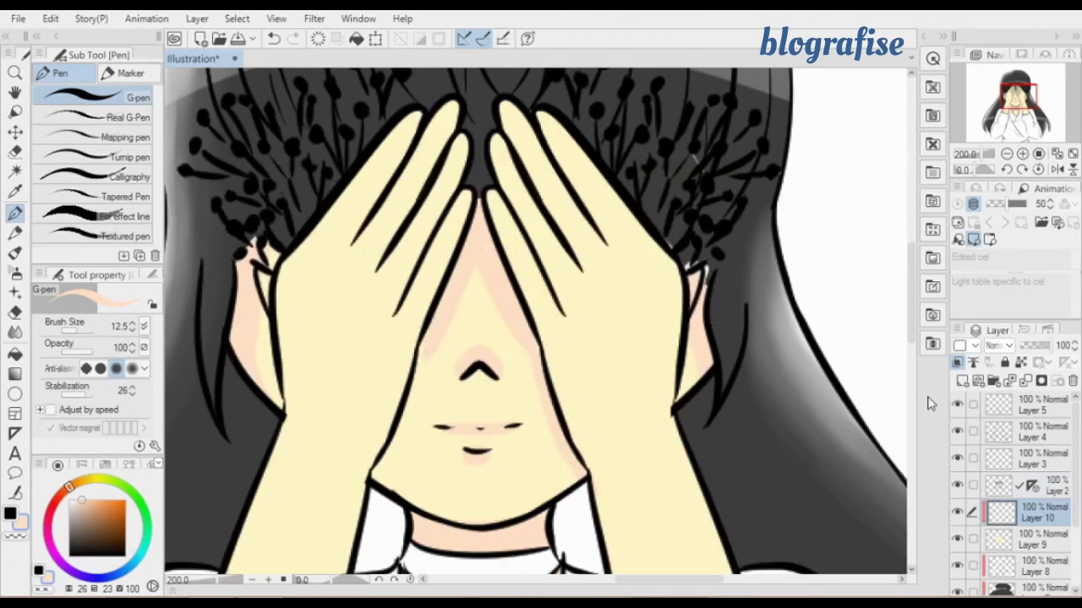
{"action": "left_click_drag", "start_coordinate": [427, 350], "coordinate": [385, 469]}
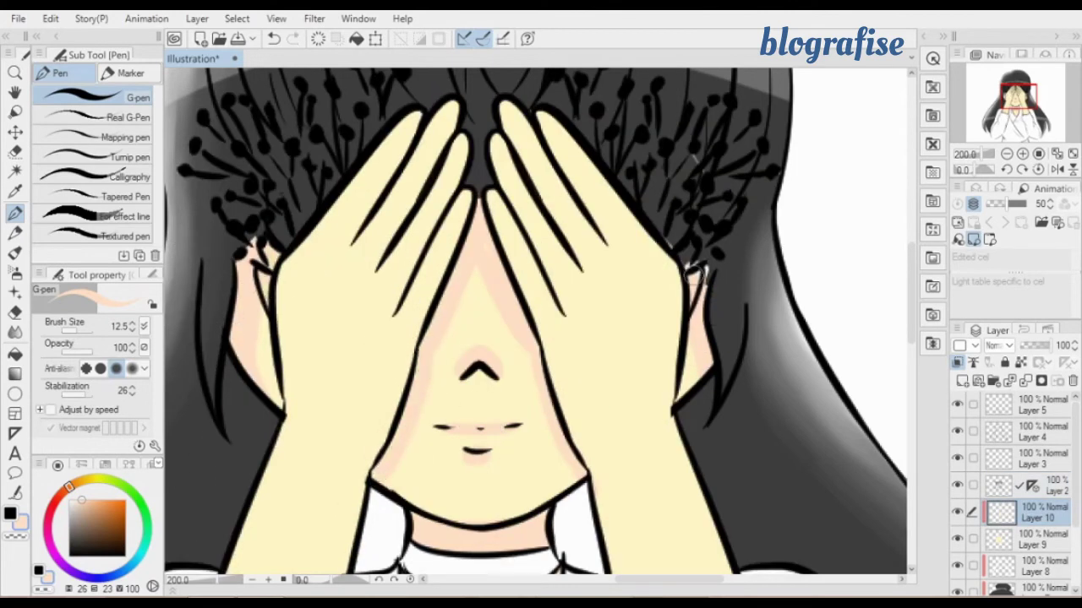
{"action": "key", "text": "ctrl+z"}
Shade the fingers of both hands in peach alongside the finger lines, trimming stray colour with the eraser.
{"action": "left_click_drag", "start_coordinate": [411, 127], "coordinate": [356, 221]}
{"action": "left_click_drag", "start_coordinate": [464, 159], "coordinate": [404, 280]}
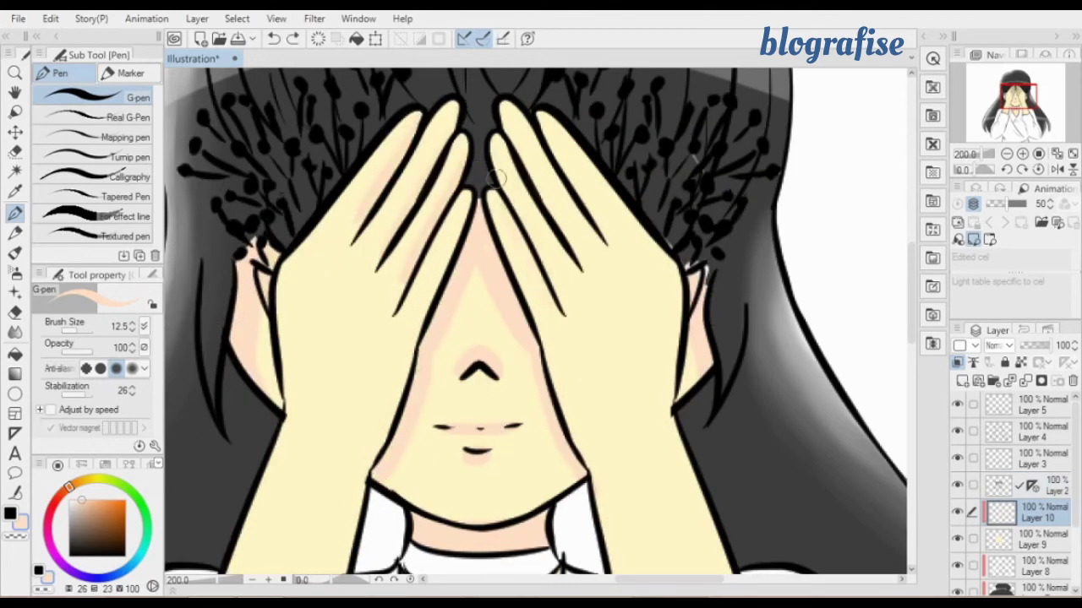
{"action": "left_click_drag", "start_coordinate": [503, 139], "coordinate": [563, 251]}
{"action": "left_click_drag", "start_coordinate": [512, 120], "coordinate": [556, 227]}
{"action": "left_click_drag", "start_coordinate": [551, 126], "coordinate": [605, 230]}
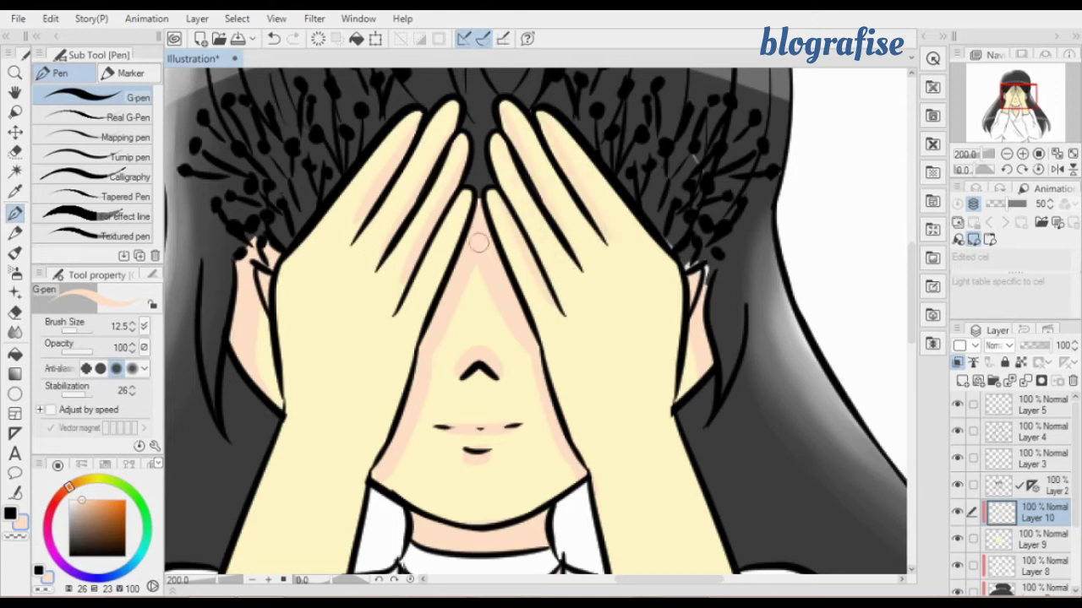
{"action": "key", "text": "ctrl+z"}
{"action": "left_click_drag", "start_coordinate": [464, 201], "coordinate": [461, 264]}
{"action": "key", "text": "e"}
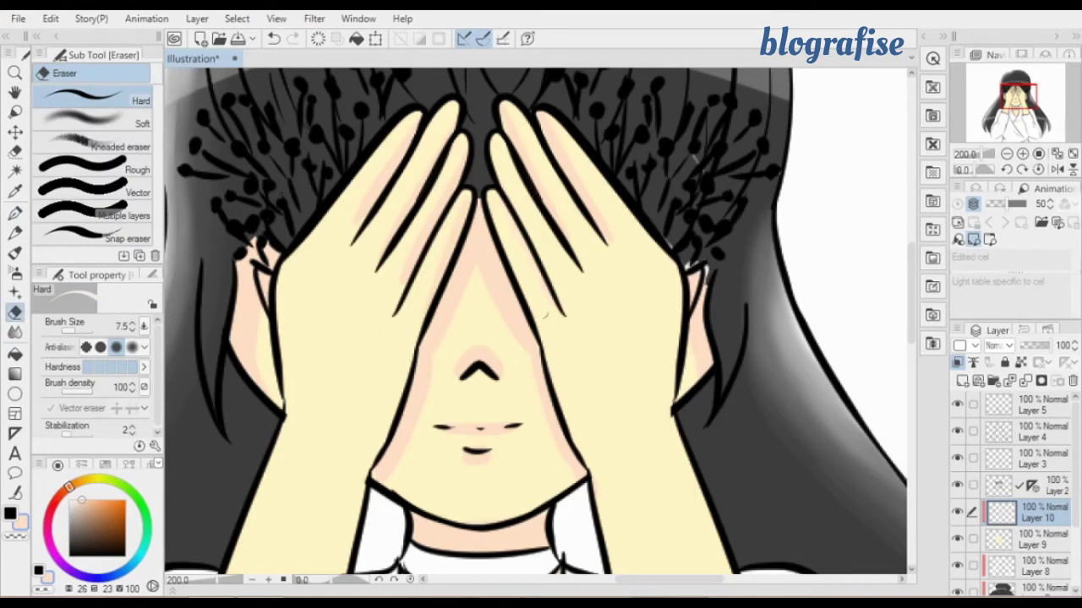
{"action": "key", "text": "p"}
{"action": "left_click_drag", "start_coordinate": [497, 154], "coordinate": [561, 316]}
Try to shade the outer edges of both hands and forearms in peach.
{"action": "left_click", "coordinate": [1006, 154]}
{"action": "left_click", "coordinate": [1006, 153]}
{"action": "left_click", "coordinate": [1006, 154]}
{"action": "left_click", "coordinate": [1007, 154]}
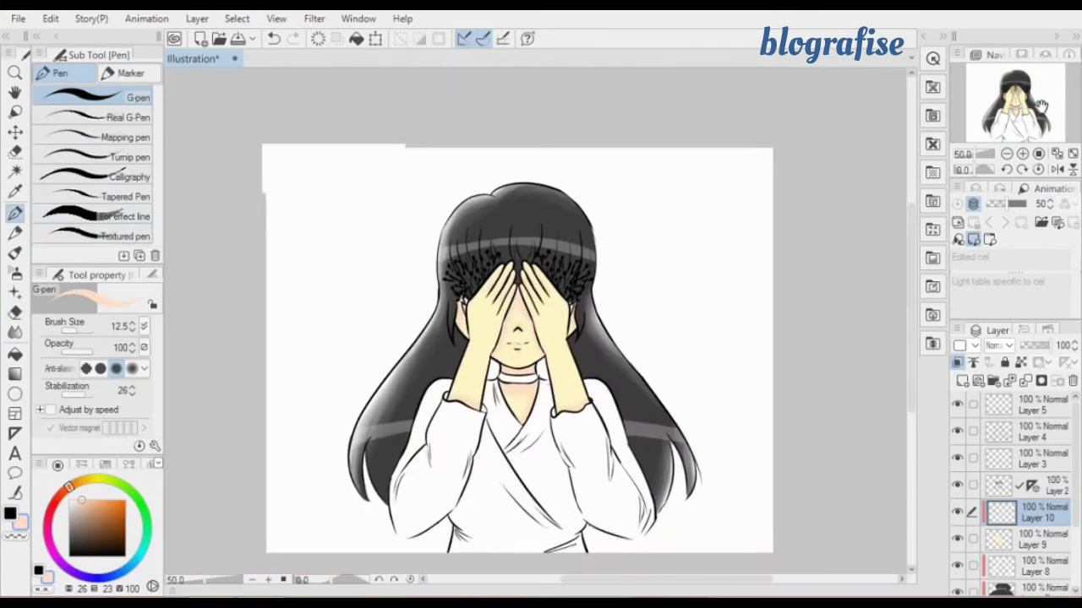
{"action": "left_click_drag", "start_coordinate": [1042, 106], "coordinate": [1043, 107]}
{"action": "left_click", "coordinate": [1023, 155]}
{"action": "left_click", "coordinate": [1022, 155]}
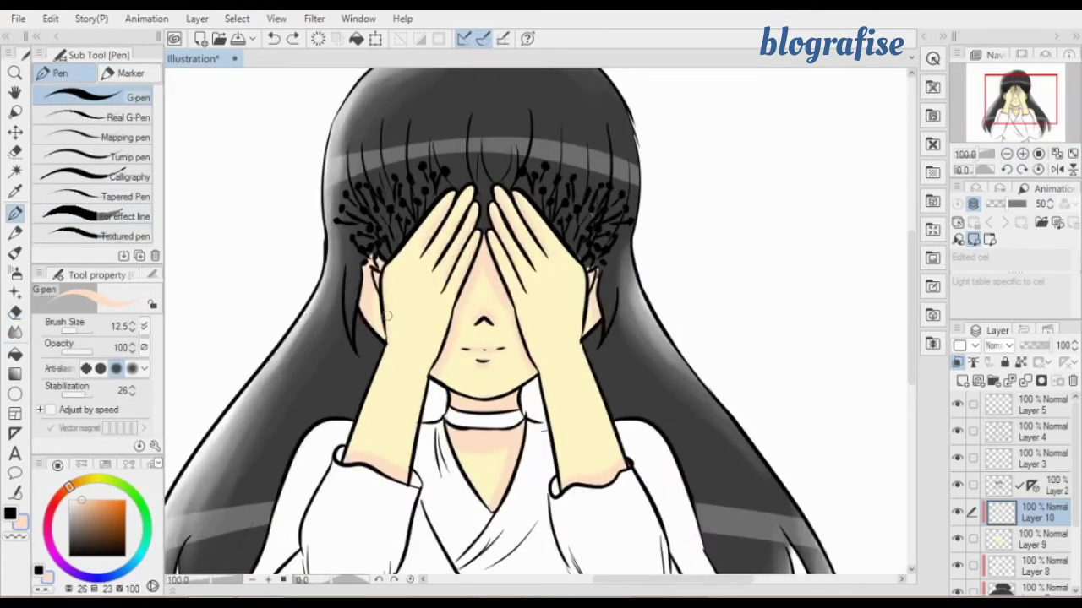
{"action": "left_click_drag", "start_coordinate": [387, 315], "coordinate": [373, 390]}
{"action": "left_click_drag", "start_coordinate": [579, 283], "coordinate": [573, 346]}
{"action": "key", "text": "ctrl+z"}
{"action": "key", "text": "ctrl+z"}
{"action": "left_click", "coordinate": [1007, 154]}
{"action": "left_click", "coordinate": [1024, 95]}
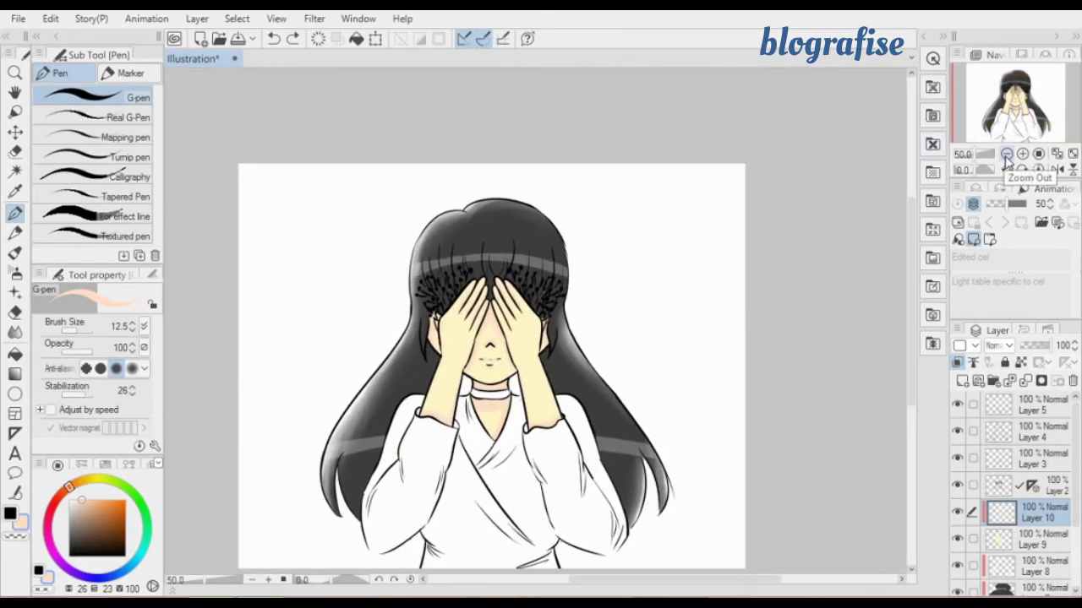
Paint the gaps on both sides of the neck on Layer 6 in the dark hair colour with the G-pen.
{"action": "left_click", "coordinate": [1022, 154]}
{"action": "left_click_drag", "start_coordinate": [1075, 495], "coordinate": [1075, 543]}
{"action": "left_click", "coordinate": [1039, 546]}
{"action": "key", "text": "i"}
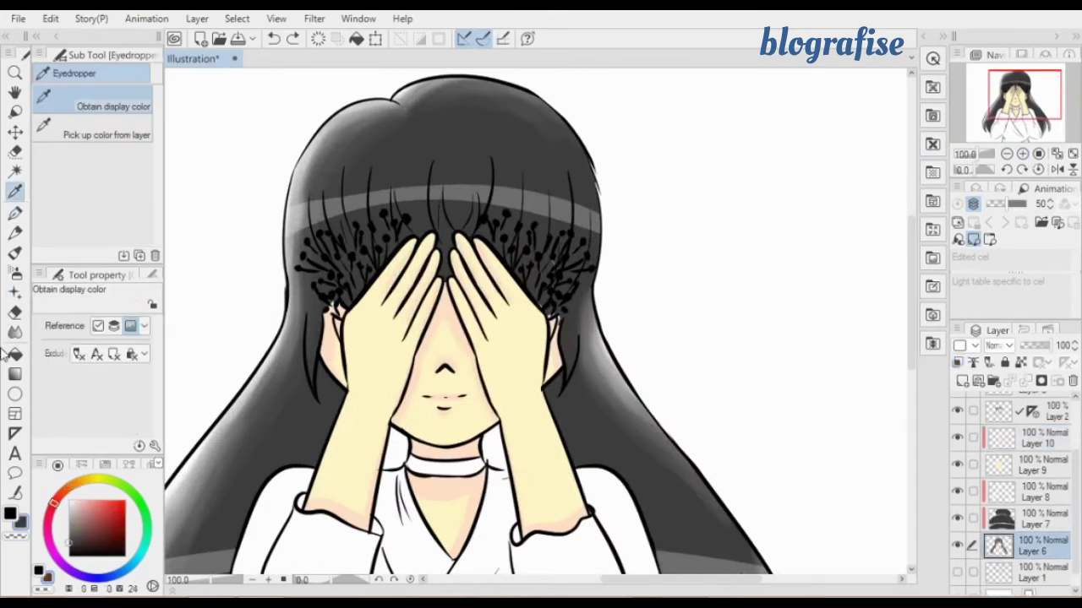
{"action": "key", "text": "p"}
{"action": "mouse_move", "coordinate": [395, 437]}
{"action": "left_mouse_down"}
{"action": "mouse_move", "coordinate": [389, 459]}
{"action": "mouse_move", "coordinate": [393, 430]}
{"action": "left_mouse_up"}
{"action": "mouse_move", "coordinate": [497, 436]}
{"action": "left_mouse_down"}
{"action": "mouse_move", "coordinate": [488, 448]}
{"action": "mouse_move", "coordinate": [502, 468]}
{"action": "mouse_move", "coordinate": [502, 421]}
{"action": "left_mouse_up"}
{"action": "key", "text": "e"}
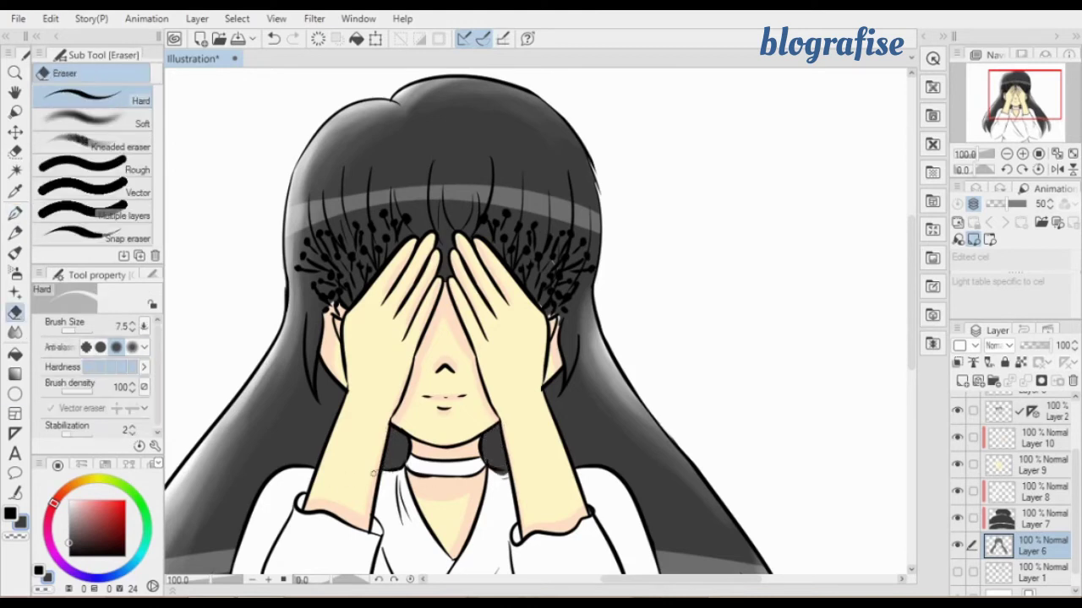
Try to erase hair colour around the fingers and hands on Layer 6 with the size 7.5 hard eraser.
{"action": "key", "text": "ctrl+z"}
{"action": "key", "text": "ctrl+z"}
{"action": "mouse_move", "coordinate": [445, 282]}
{"action": "left_mouse_down"}
{"action": "mouse_move", "coordinate": [440, 244]}
{"action": "mouse_move", "coordinate": [345, 302]}
{"action": "left_mouse_up"}
{"action": "key", "text": "ctrl+z"}
{"action": "key", "text": "ctrl+z"}
{"action": "key", "text": "ctrl+z"}
Lasso the fringe strands on Layer 4 and move them slightly down toward the hands.
{"action": "left_click", "coordinate": [1007, 154]}
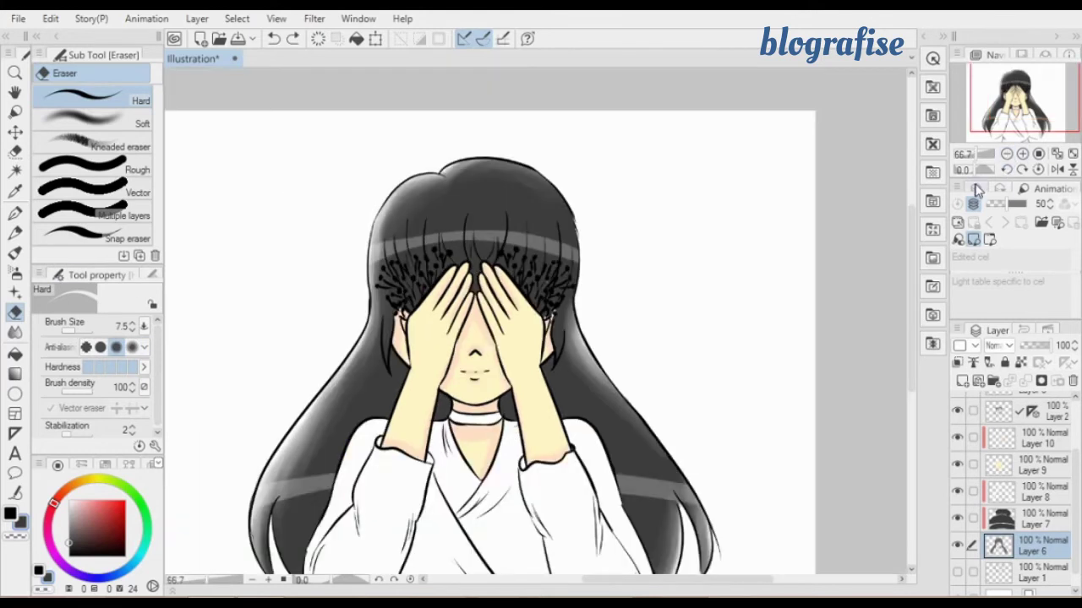
{"action": "scroll", "coordinate": [1006, 456], "scroll_direction": "up", "scroll_amount": 2}
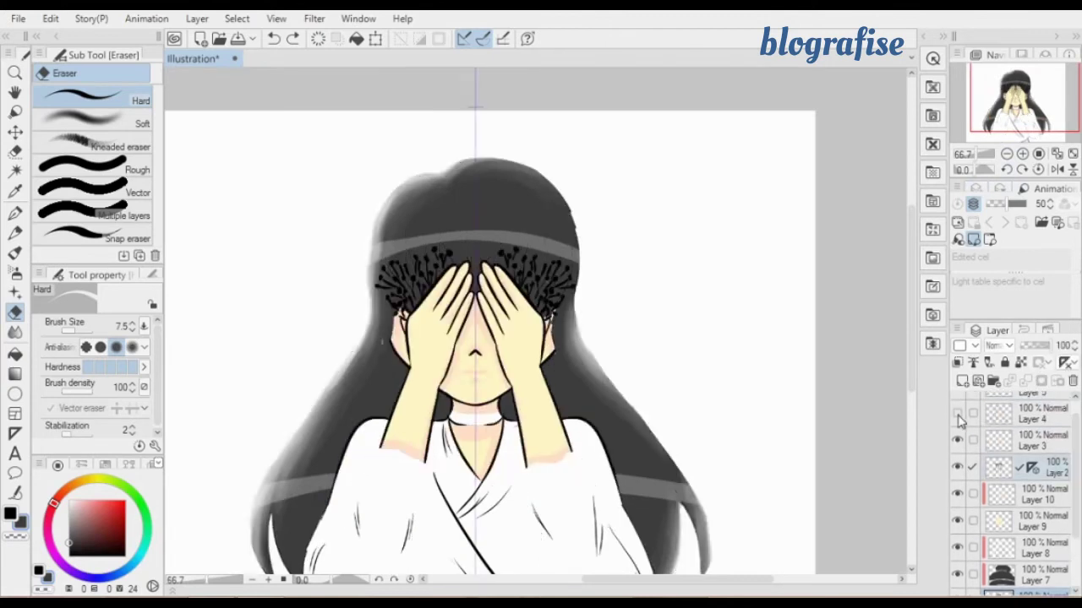
{"action": "left_click", "coordinate": [1000, 414]}
{"action": "left_click", "coordinate": [14, 150]}
{"action": "left_click", "coordinate": [51, 145]}
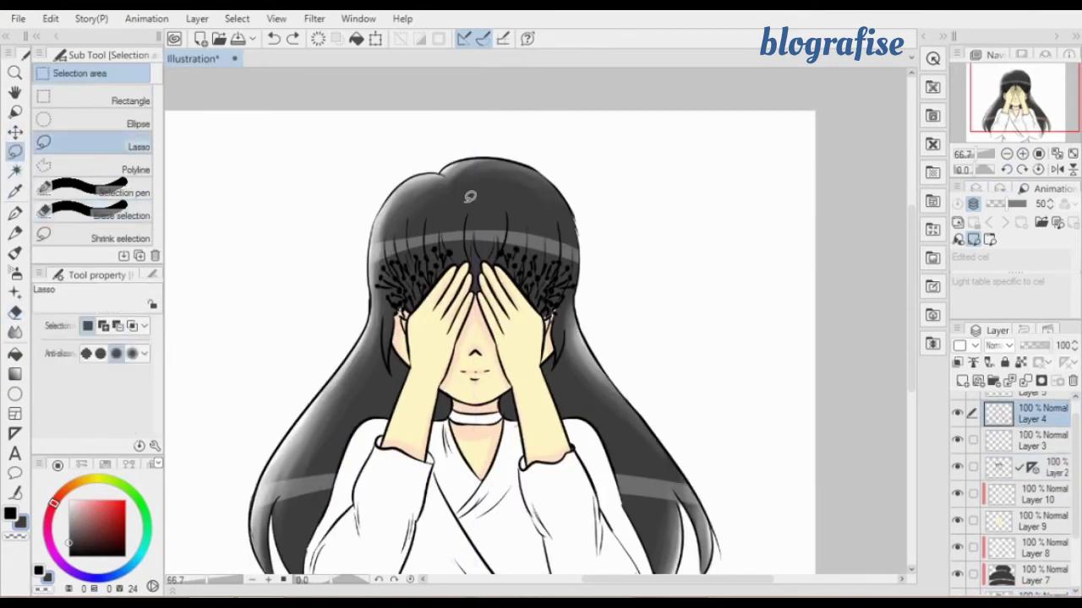
{"action": "mouse_move", "coordinate": [403, 295]}
{"action": "left_mouse_down"}
{"action": "mouse_move", "coordinate": [568, 298]}
{"action": "mouse_move", "coordinate": [580, 267]}
{"action": "mouse_move", "coordinate": [551, 199]}
{"action": "left_mouse_up"}
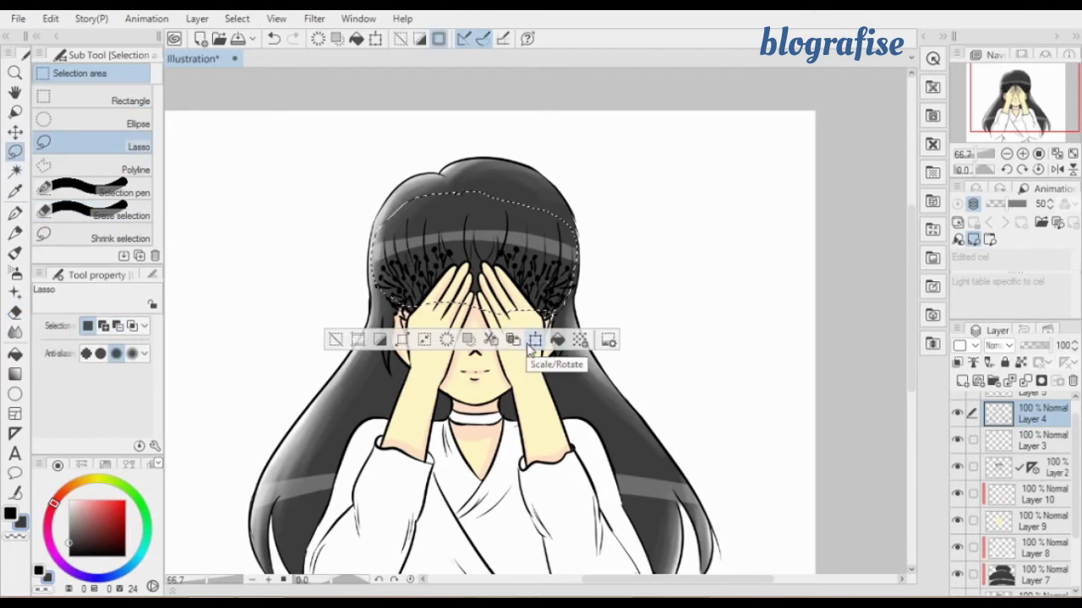
{"action": "left_click", "coordinate": [15, 133]}
{"action": "left_click_drag", "start_coordinate": [456, 270], "coordinate": [456, 284]}
{"action": "left_click", "coordinate": [335, 353]}
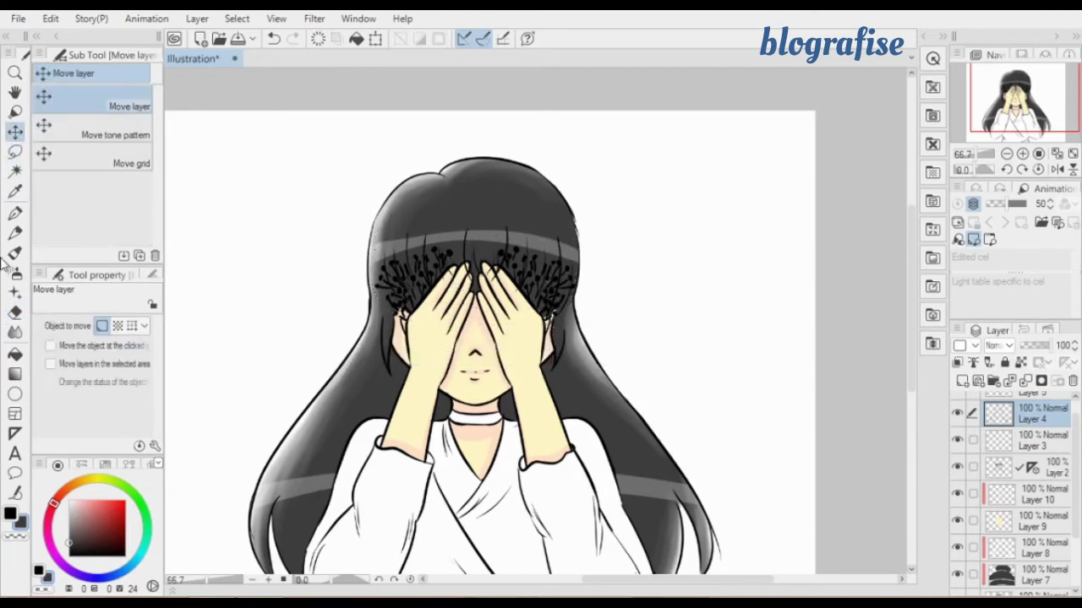
Add a new raster layer directly above Layer 10.
{"action": "left_click", "coordinate": [14, 312]}
{"action": "left_click", "coordinate": [1006, 155]}
{"action": "left_click_drag", "start_coordinate": [1013, 112], "coordinate": [1013, 114]}
{"action": "left_click", "coordinate": [1032, 495]}
{"action": "left_click", "coordinate": [961, 381]}
Set the drawing colour to a red with hue 355, saturation 67 and value 83, and test it with the G-pen.
{"action": "left_click", "coordinate": [15, 192]}
{"action": "left_click", "coordinate": [102, 501]}
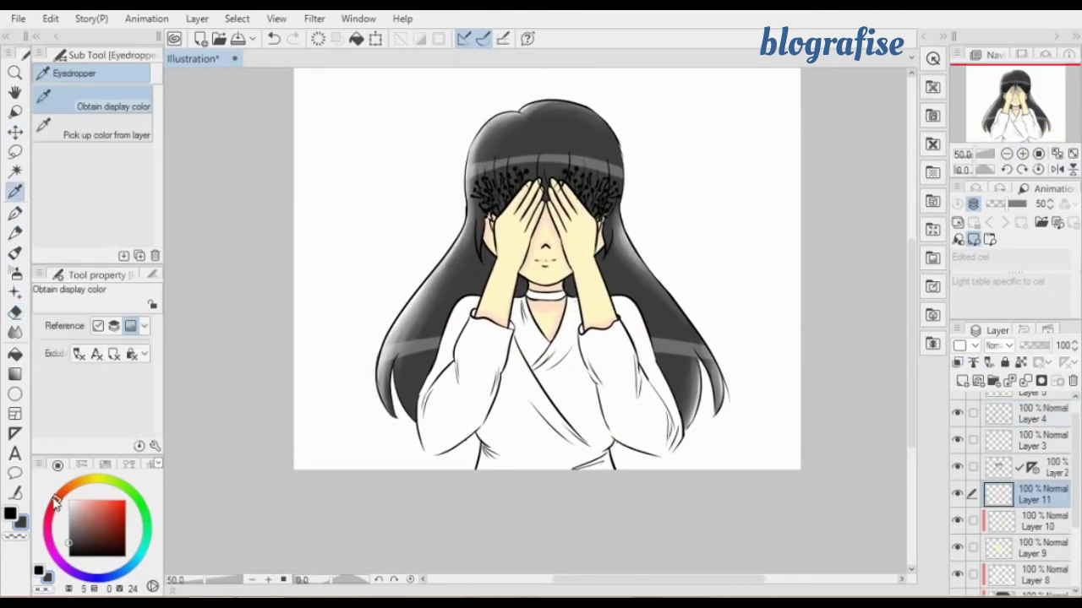
{"action": "left_click", "coordinate": [53, 509]}
{"action": "left_click", "coordinate": [102, 501]}
{"action": "left_click", "coordinate": [54, 503]}
{"action": "left_click", "coordinate": [100, 502]}
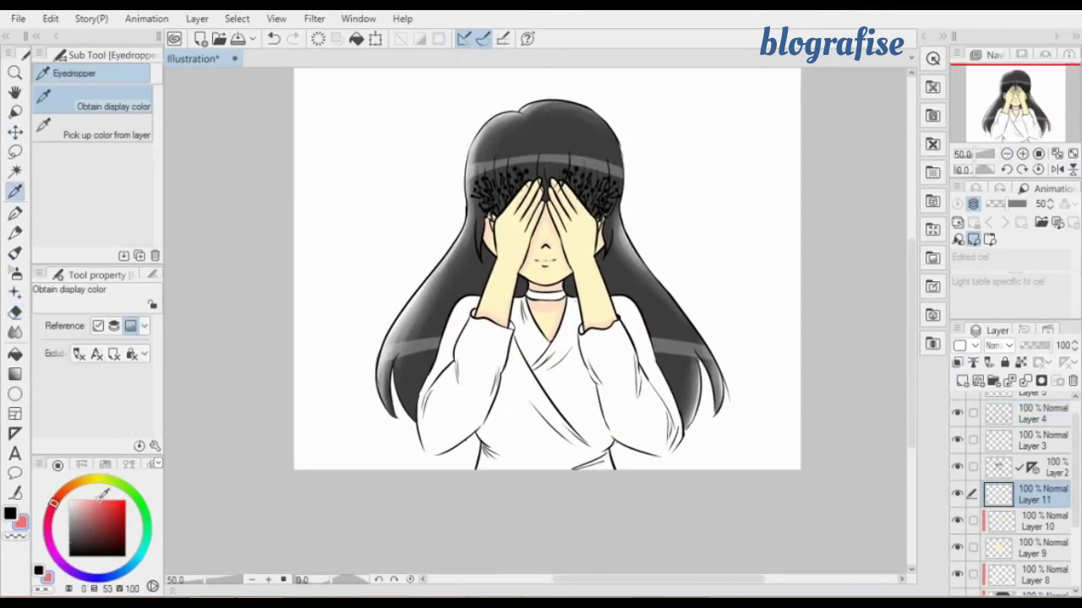
{"action": "left_click", "coordinate": [98, 511]}
{"action": "left_click", "coordinate": [14, 214]}
{"action": "left_click", "coordinate": [51, 508]}
{"action": "left_click", "coordinate": [107, 510]}
{"action": "left_click_drag", "start_coordinate": [541, 364], "coordinate": [531, 388]}
{"action": "key", "text": "ctrl+z"}
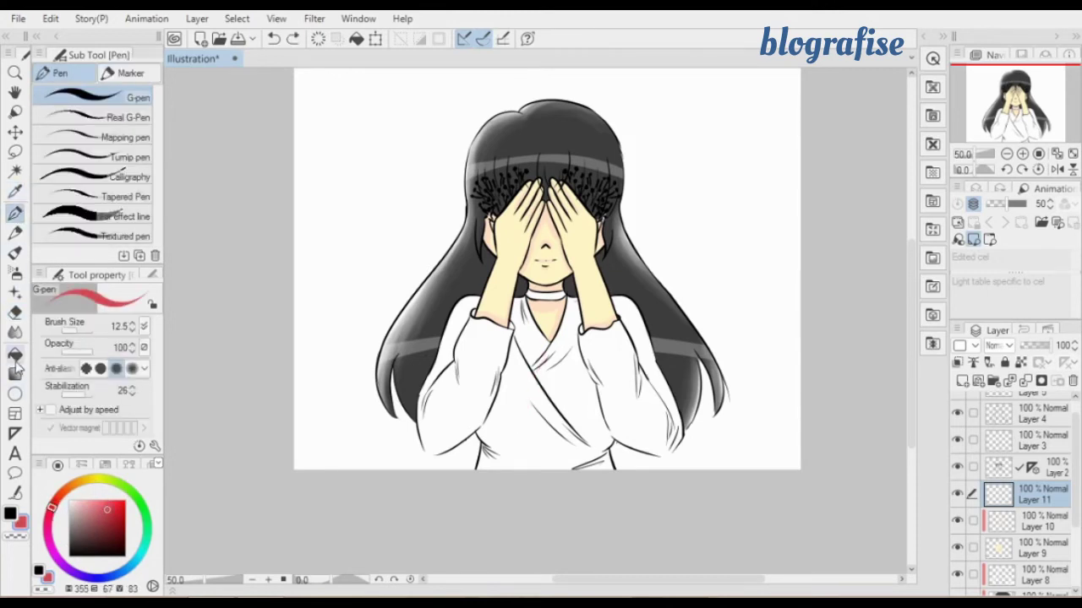
Fill the wrap top, both sleeves and the choker with red, referring to other layers, and clean up gaps and spills at the elbows.
{"action": "left_click", "coordinate": [15, 355]}
{"action": "left_click", "coordinate": [545, 389]}
{"action": "left_click", "coordinate": [628, 387]}
{"action": "left_click", "coordinate": [652, 372]}
{"action": "left_click", "coordinate": [566, 340]}
{"action": "left_click", "coordinate": [530, 326]}
{"action": "left_click", "coordinate": [543, 296]}
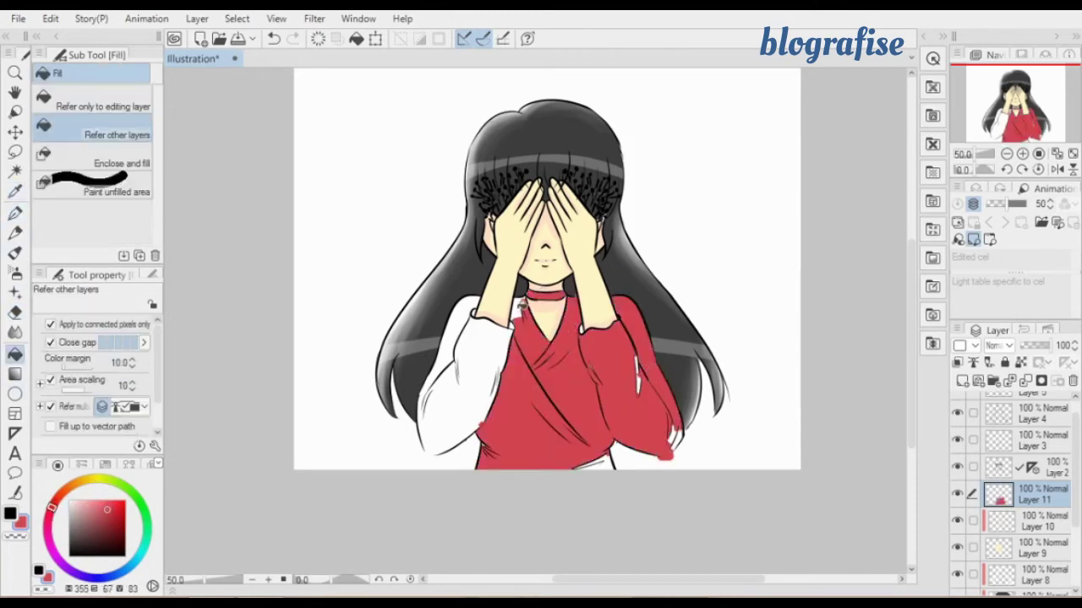
{"action": "left_click", "coordinate": [477, 380]}
{"action": "left_click", "coordinate": [448, 342]}
{"action": "left_click", "coordinate": [598, 466]}
{"action": "key", "text": "p"}
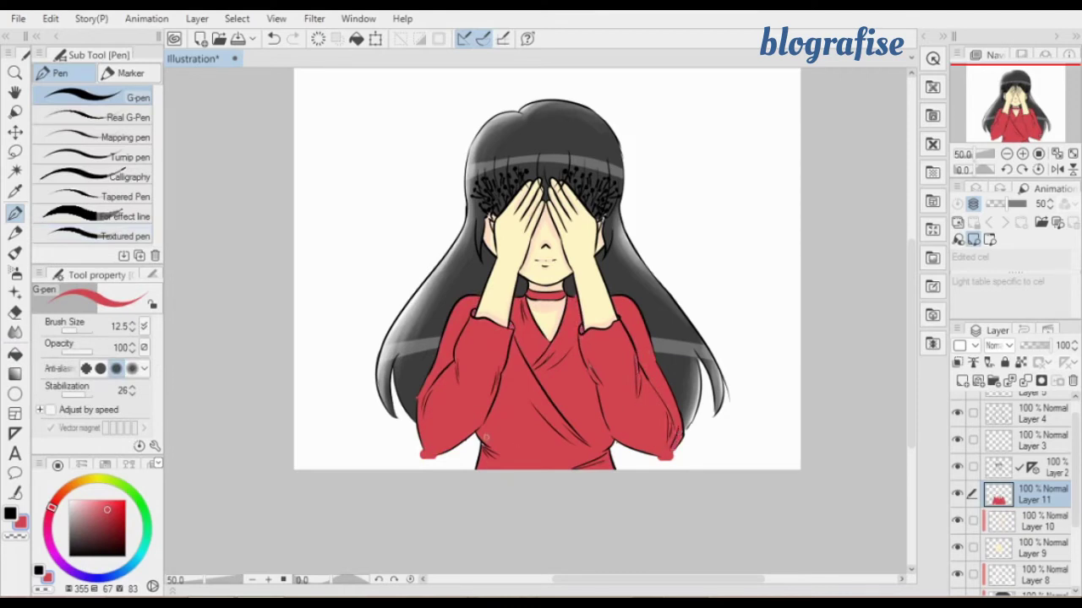
{"action": "key", "text": "e"}
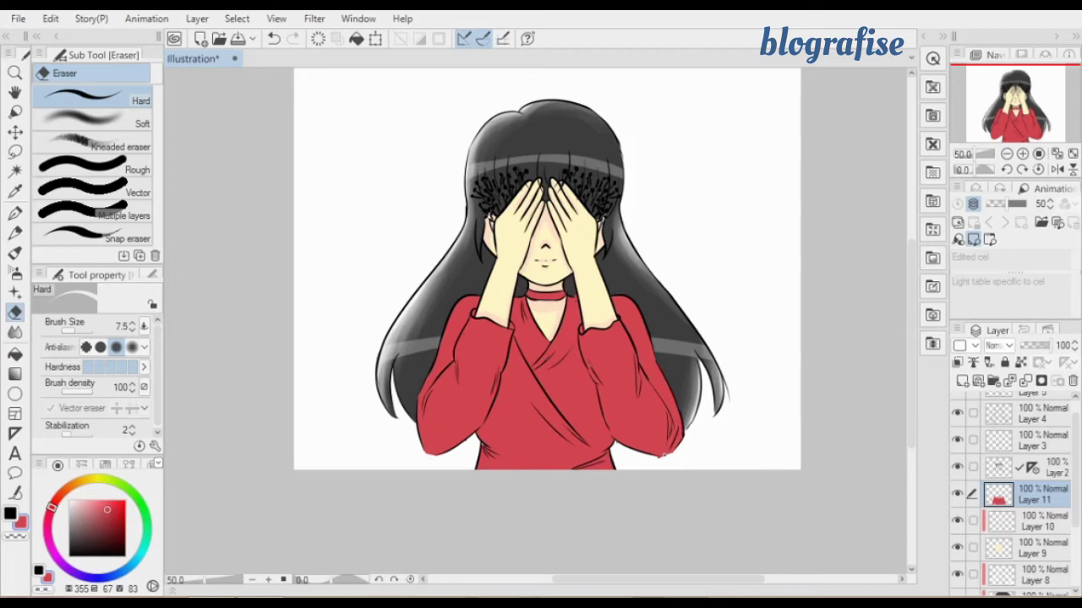
Add a new layer clipped to the red clothing layer and set the G-pen to size 30 for shading.
{"action": "left_click", "coordinate": [962, 381]}
{"action": "left_click", "coordinate": [957, 363]}
{"action": "left_click", "coordinate": [15, 213]}
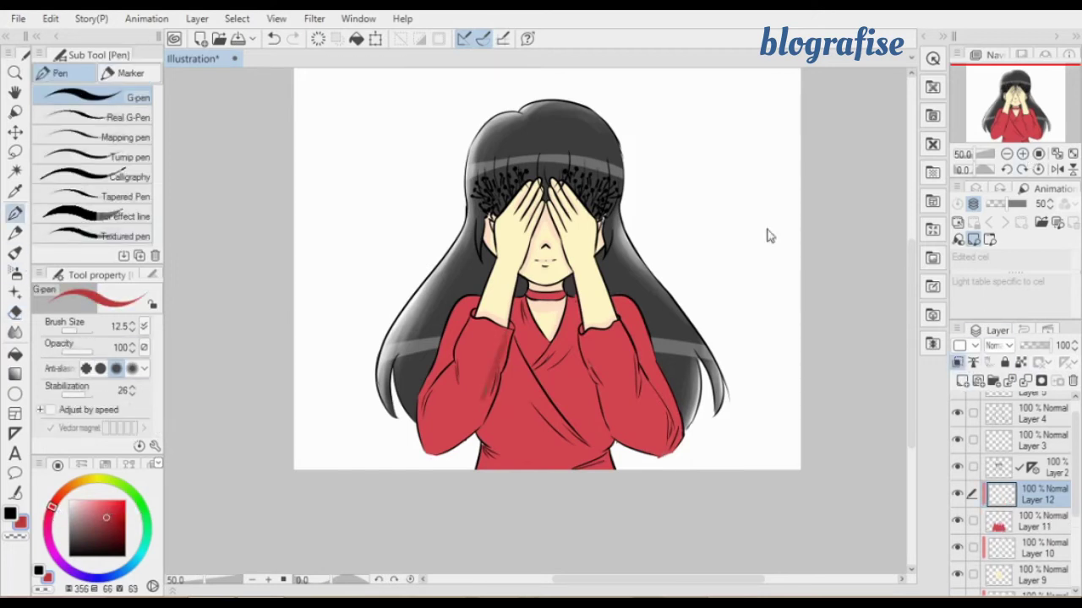
{"action": "key", "text": "ctrl+plus"}
{"action": "left_click", "coordinate": [81, 331]}
{"action": "left_click", "coordinate": [132, 330]}
Shade the choker and both collar edges of the wrap top in dark red with the G-pen.
{"action": "mouse_move", "coordinate": [527, 287]}
{"action": "left_mouse_down"}
{"action": "mouse_move", "coordinate": [573, 288]}
{"action": "mouse_move", "coordinate": [578, 306]}
{"action": "left_mouse_up"}
{"action": "key", "text": "ctrl+z"}
{"action": "left_click_drag", "start_coordinate": [429, 291], "coordinate": [511, 282]}
{"action": "key", "text": "ctrl+z"}
{"action": "left_click_drag", "start_coordinate": [573, 298], "coordinate": [568, 336]}
{"action": "key", "text": "ctrl+s"}
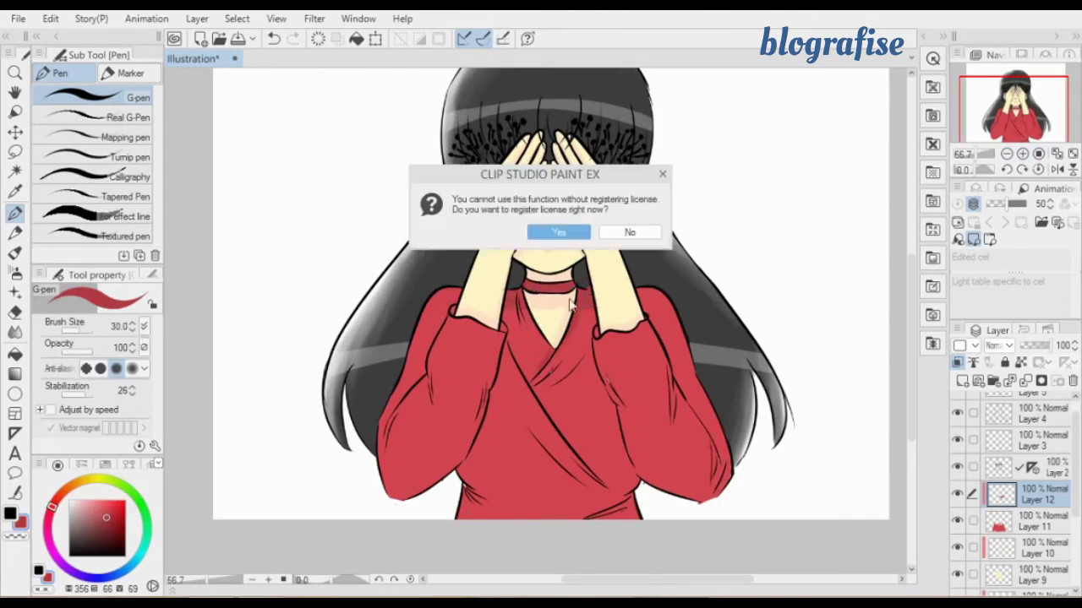
{"action": "key", "text": "Escape"}
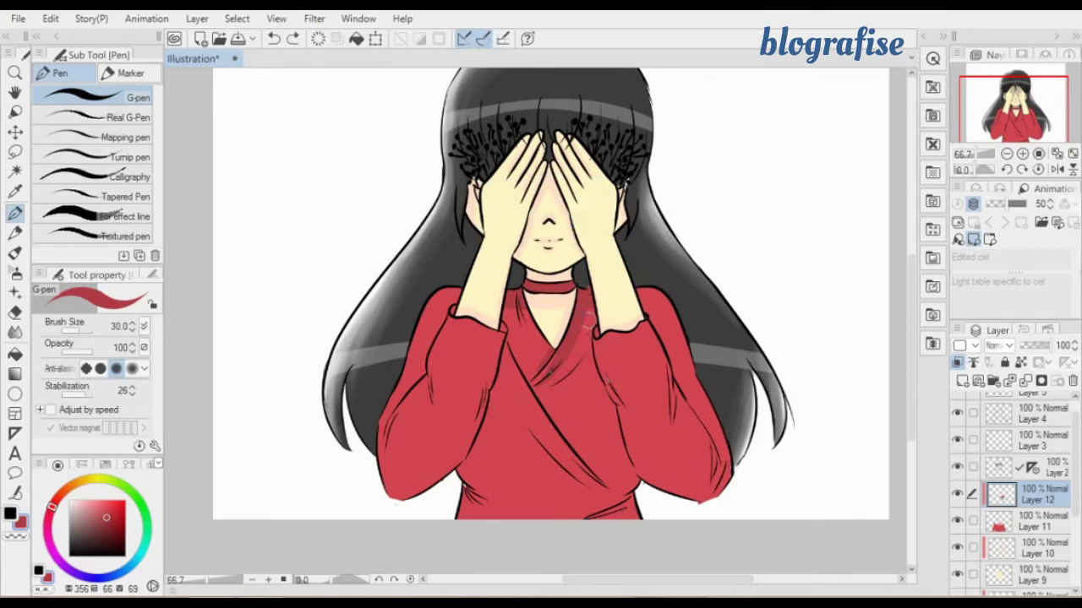
{"action": "left_click_drag", "start_coordinate": [591, 317], "coordinate": [551, 380]}
{"action": "left_click_drag", "start_coordinate": [534, 328], "coordinate": [552, 344]}
{"action": "key", "text": "ctrl+z"}
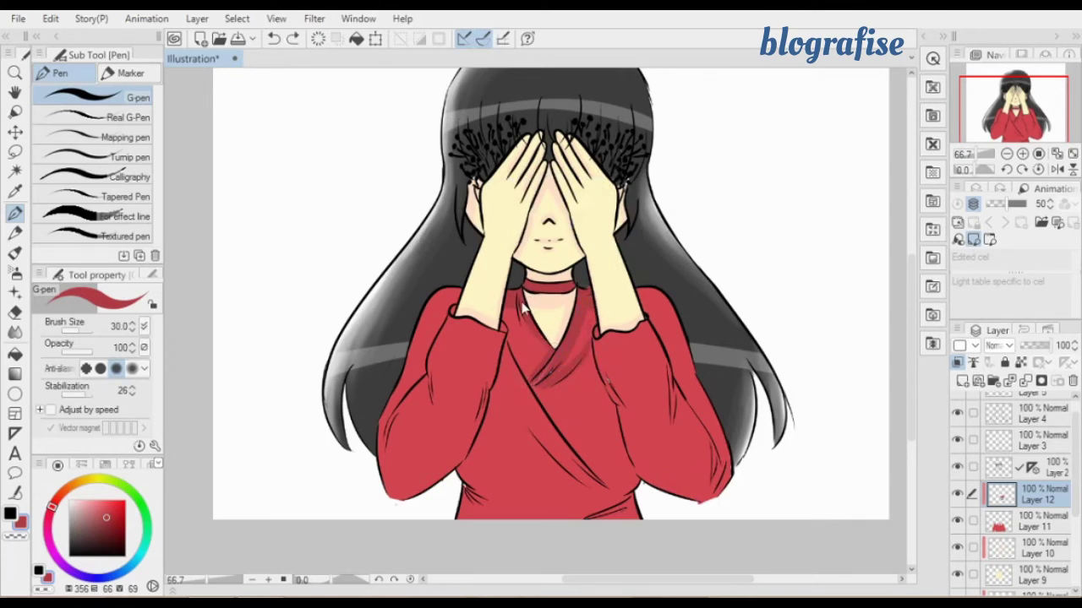
{"action": "mouse_move", "coordinate": [519, 304]}
{"action": "left_mouse_down"}
{"action": "mouse_move", "coordinate": [528, 359]}
{"action": "mouse_move", "coordinate": [539, 350]}
{"action": "left_mouse_up"}
Shade the outer edges of both sleeves in dark red, plus the fold and underside of the sleeve on the picture's right.
{"action": "mouse_move", "coordinate": [465, 297]}
{"action": "left_mouse_down"}
{"action": "mouse_move", "coordinate": [388, 404]}
{"action": "mouse_move", "coordinate": [400, 541]}
{"action": "left_mouse_up"}
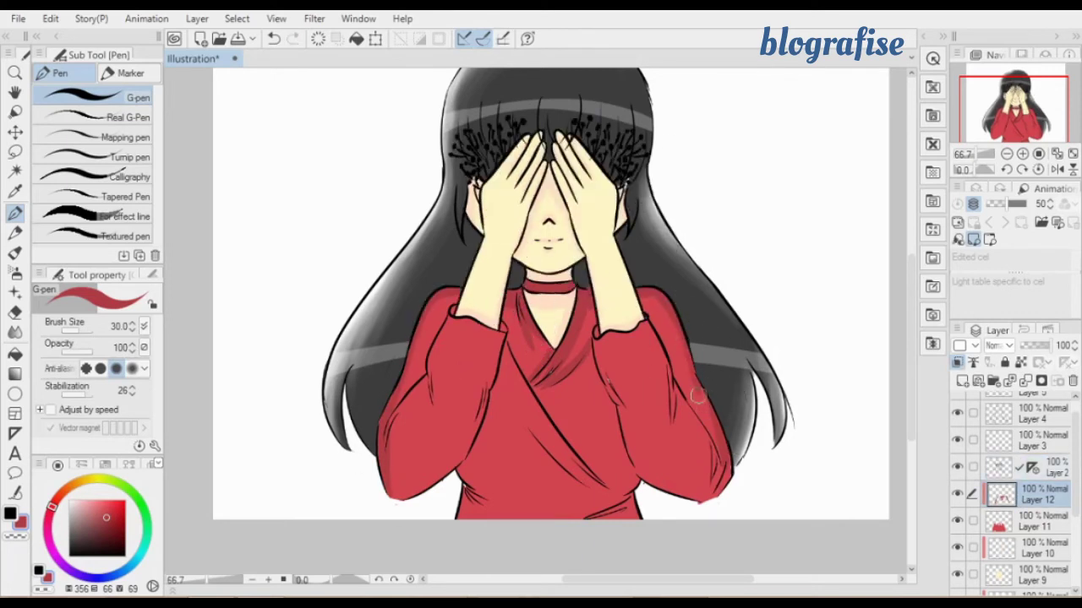
{"action": "left_click_drag", "start_coordinate": [698, 396], "coordinate": [740, 475]}
{"action": "key", "text": "ctrl+z"}
{"action": "mouse_move", "coordinate": [694, 363]}
{"action": "left_mouse_down"}
{"action": "mouse_move", "coordinate": [712, 387]}
{"action": "mouse_move", "coordinate": [730, 499]}
{"action": "left_mouse_up"}
{"action": "key", "text": "ctrl+z"}
{"action": "mouse_move", "coordinate": [666, 352]}
{"action": "left_mouse_down"}
{"action": "mouse_move", "coordinate": [701, 382]}
{"action": "mouse_move", "coordinate": [720, 486]}
{"action": "left_mouse_up"}
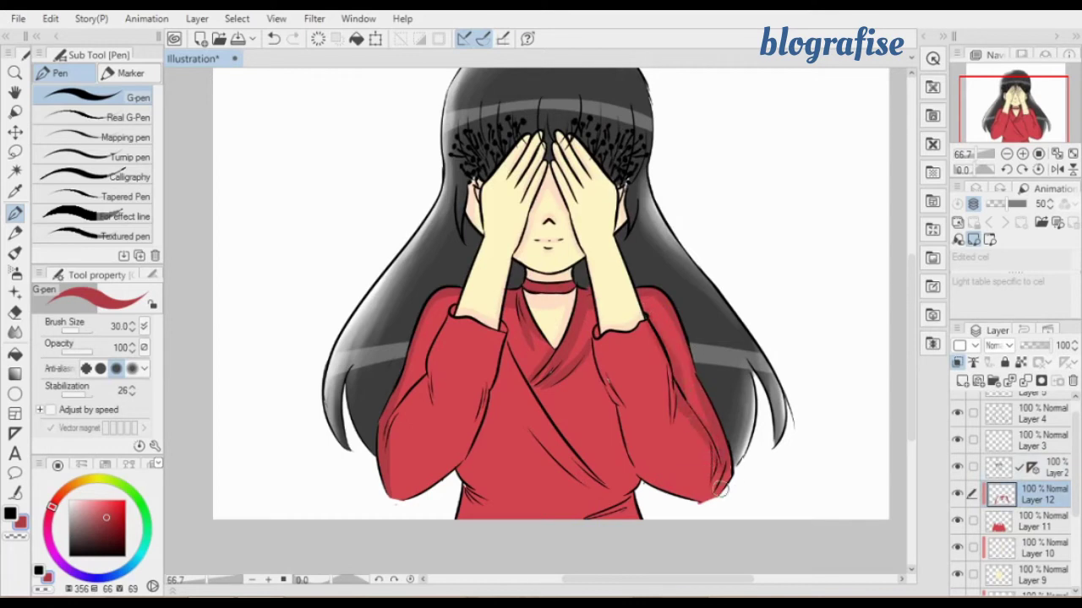
{"action": "left_click_drag", "start_coordinate": [671, 379], "coordinate": [673, 434]}
{"action": "left_click_drag", "start_coordinate": [714, 487], "coordinate": [710, 461]}
{"action": "key", "text": "ctrl+z"}
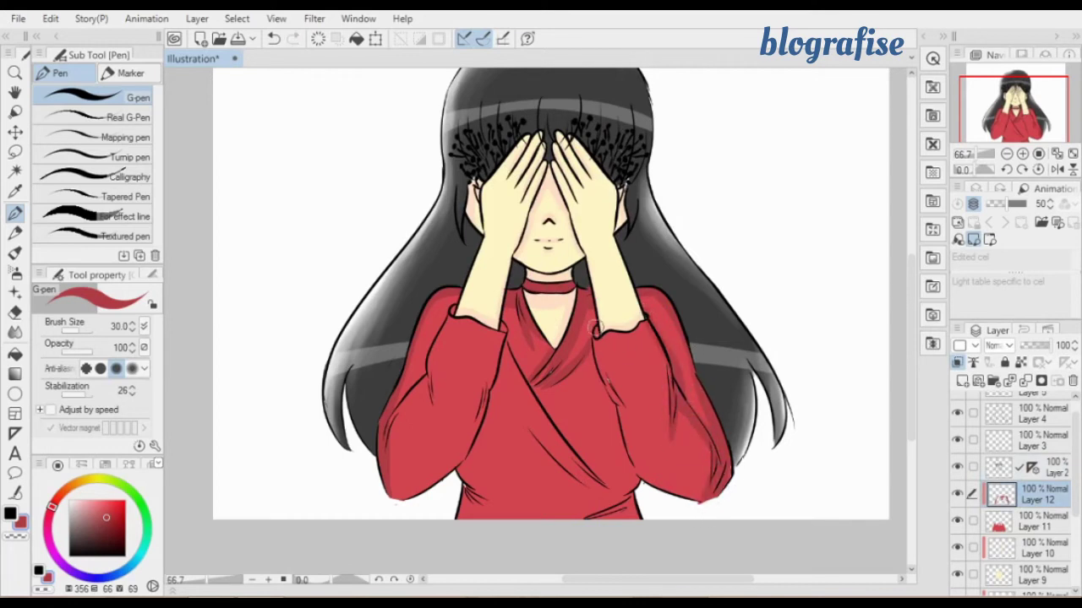
{"action": "mouse_move", "coordinate": [597, 329]}
{"action": "left_mouse_down"}
{"action": "mouse_move", "coordinate": [612, 401]}
{"action": "mouse_move", "coordinate": [629, 416]}
{"action": "mouse_move", "coordinate": [627, 451]}
{"action": "mouse_move", "coordinate": [645, 461]}
{"action": "mouse_move", "coordinate": [639, 473]}
{"action": "mouse_move", "coordinate": [689, 510]}
{"action": "left_mouse_up"}
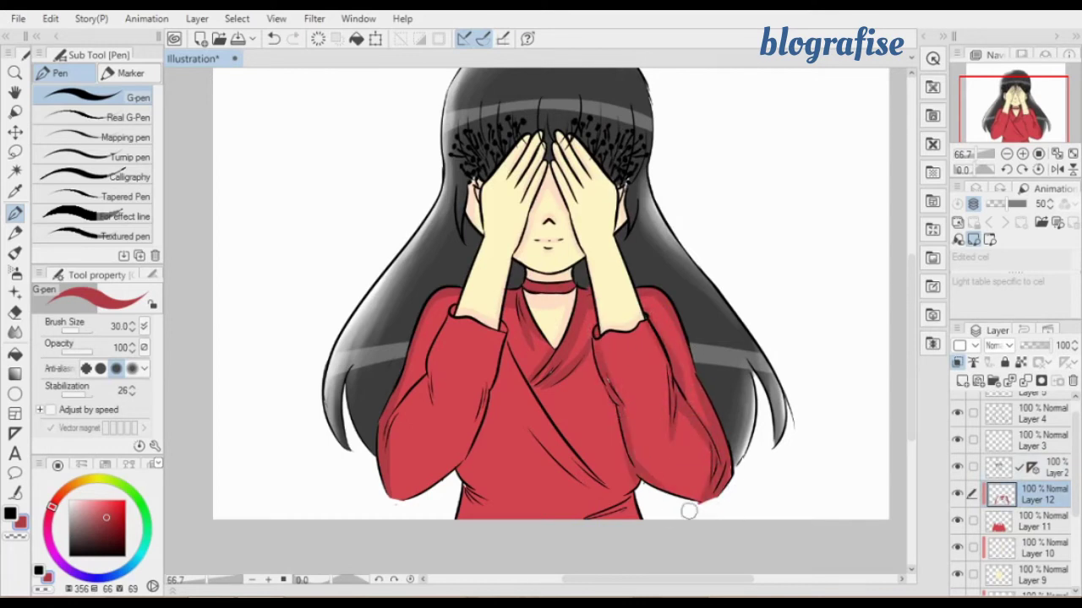
Shade the folds, inner edge and underside of the sleeve on the picture's left in dark red.
{"action": "mouse_move", "coordinate": [457, 312]}
{"action": "left_mouse_down"}
{"action": "mouse_move", "coordinate": [434, 356]}
{"action": "mouse_move", "coordinate": [449, 315]}
{"action": "mouse_move", "coordinate": [453, 404]}
{"action": "mouse_move", "coordinate": [455, 301]}
{"action": "mouse_move", "coordinate": [431, 407]}
{"action": "left_mouse_up"}
{"action": "key", "text": "ctrl+z"}
{"action": "key", "text": "ctrl+z"}
{"action": "key", "text": "ctrl+z"}
{"action": "left_click_drag", "start_coordinate": [429, 367], "coordinate": [435, 409]}
{"action": "left_click_drag", "start_coordinate": [496, 344], "coordinate": [484, 406]}
{"action": "left_click_drag", "start_coordinate": [495, 367], "coordinate": [435, 480]}
{"action": "key", "text": "ctrl+z"}
{"action": "left_click_drag", "start_coordinate": [487, 402], "coordinate": [413, 494]}
{"action": "left_click_drag", "start_coordinate": [459, 445], "coordinate": [432, 472]}
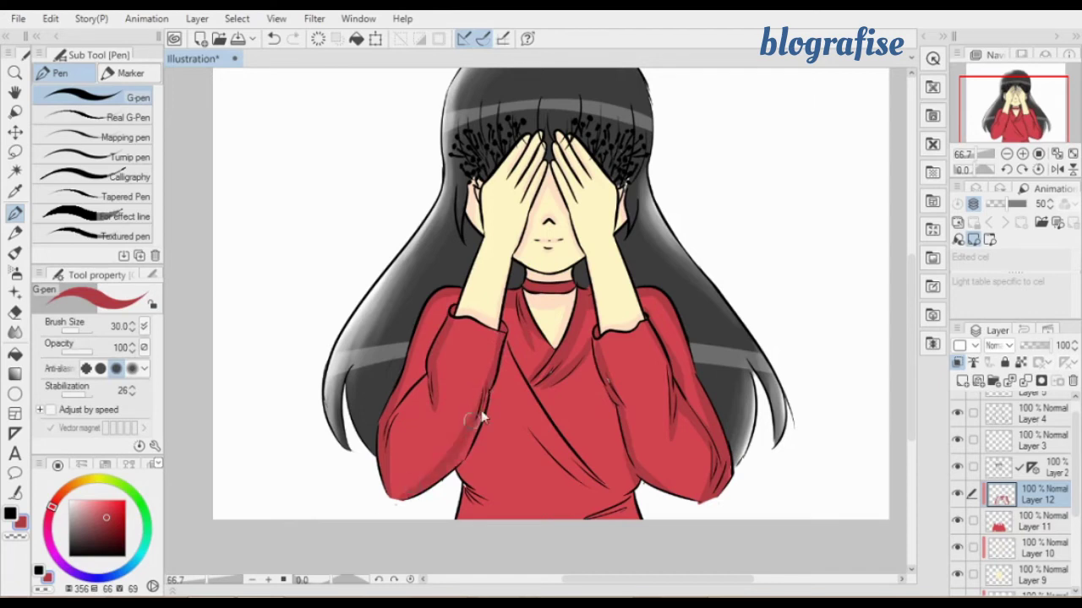
{"action": "key", "text": "ctrl+z"}
{"action": "key", "text": "ctrl+z"}
{"action": "mouse_move", "coordinate": [481, 412]}
{"action": "left_mouse_down"}
{"action": "mouse_move", "coordinate": [458, 461]}
{"action": "mouse_move", "coordinate": [426, 486]}
{"action": "left_mouse_up"}
{"action": "left_click_drag", "start_coordinate": [425, 383], "coordinate": [394, 442]}
Shade a broad dark red shadow across the torso between the sleeves, and darken the folds at the waist.
{"action": "left_click_drag", "start_coordinate": [520, 417], "coordinate": [559, 473]}
{"action": "mouse_move", "coordinate": [590, 509]}
{"action": "left_mouse_down"}
{"action": "mouse_move", "coordinate": [583, 494]}
{"action": "mouse_move", "coordinate": [608, 398]}
{"action": "mouse_move", "coordinate": [587, 497]}
{"action": "mouse_move", "coordinate": [639, 495]}
{"action": "left_mouse_up"}
{"action": "mouse_move", "coordinate": [467, 490]}
{"action": "left_mouse_down"}
{"action": "mouse_move", "coordinate": [500, 507]}
{"action": "mouse_move", "coordinate": [490, 507]}
{"action": "left_mouse_up"}
{"action": "key", "text": "ctrl+z"}
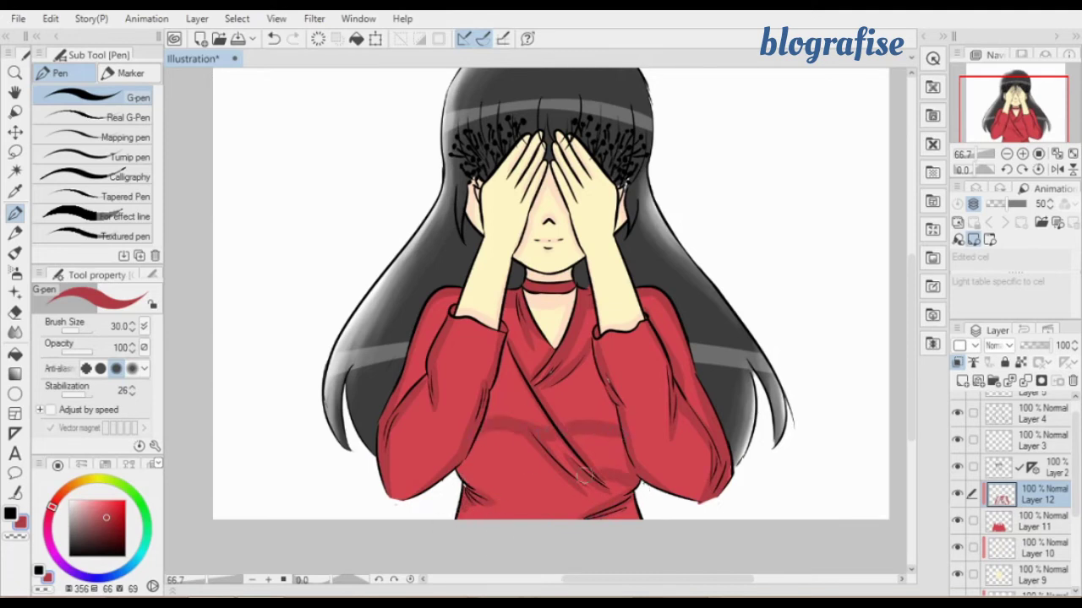
{"action": "left_click_drag", "start_coordinate": [583, 475], "coordinate": [465, 482]}
{"action": "left_click_drag", "start_coordinate": [610, 425], "coordinate": [587, 425]}
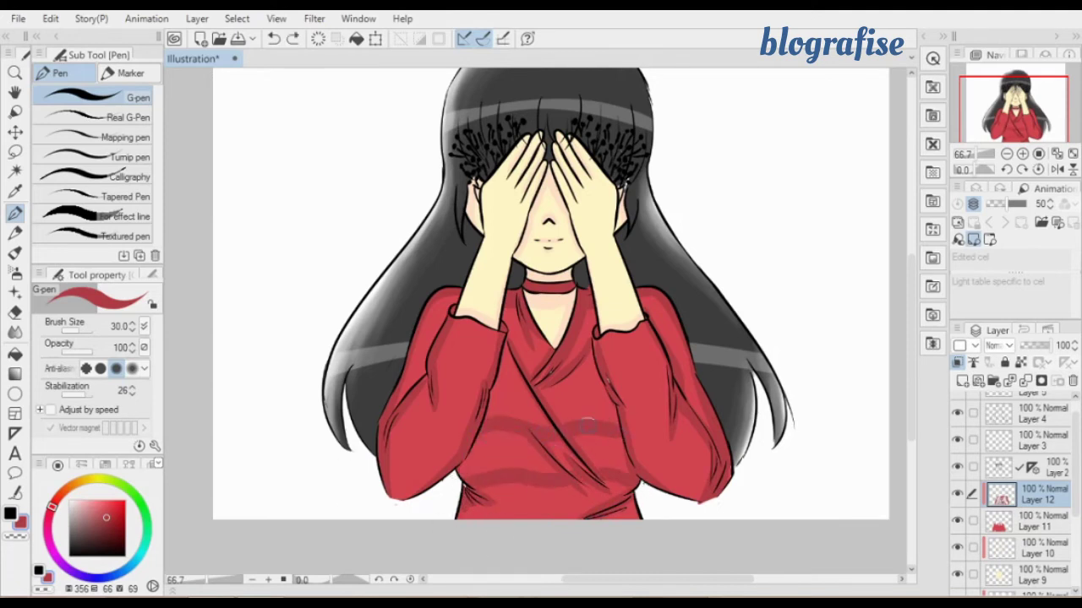
{"action": "left_click_drag", "start_coordinate": [513, 432], "coordinate": [478, 438]}
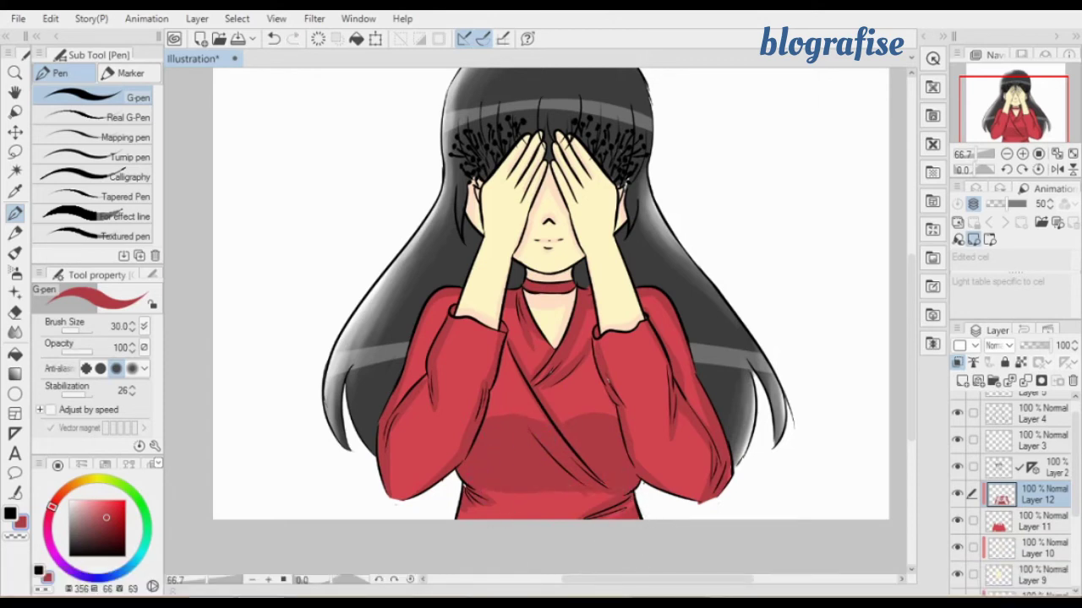
Erase the red spilling outside the elbow outline on the picture's right on Layer 11.
{"action": "mouse_move", "coordinate": [1075, 498]}
{"action": "left_mouse_down"}
{"action": "mouse_move", "coordinate": [1075, 559]}
{"action": "mouse_move", "coordinate": [1075, 492]}
{"action": "left_mouse_up"}
{"action": "left_click", "coordinate": [1051, 480]}
{"action": "left_click", "coordinate": [15, 192]}
{"action": "left_click", "coordinate": [440, 423]}
{"action": "left_click", "coordinate": [15, 214]}
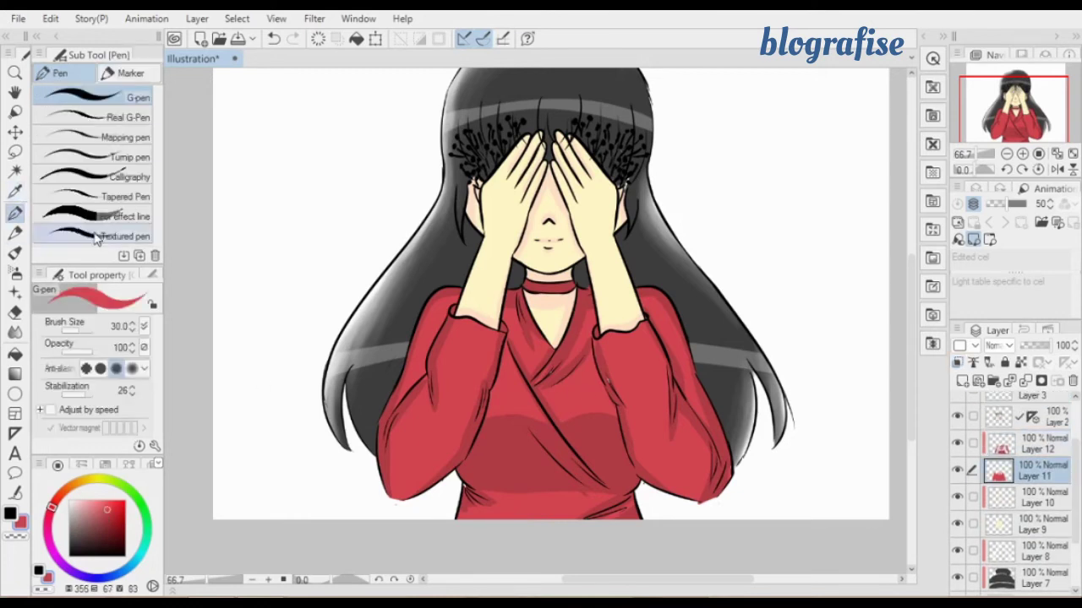
{"action": "key", "text": "e"}
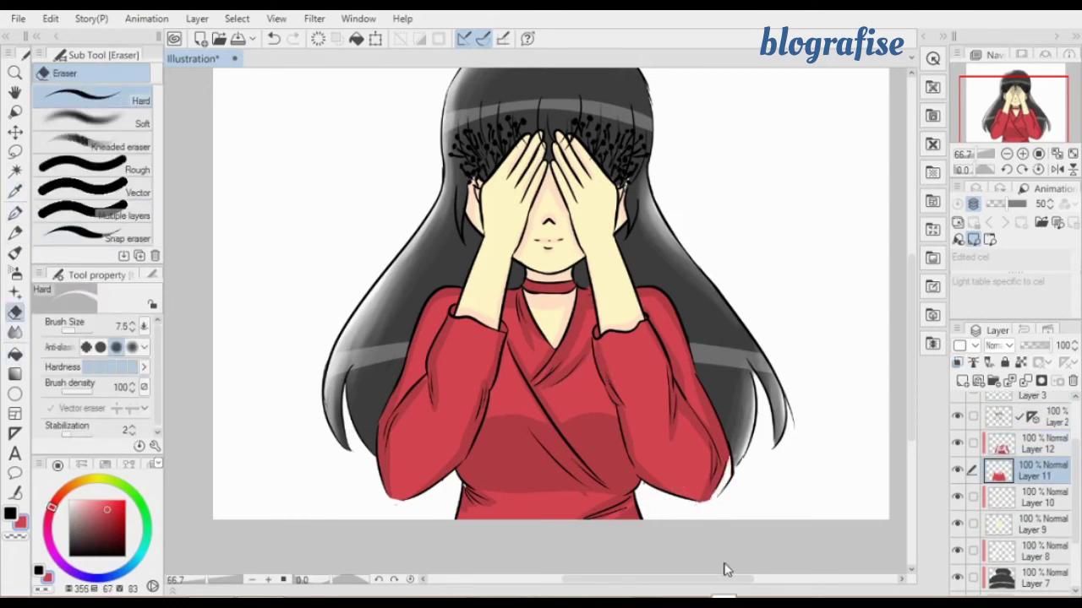
{"action": "left_click", "coordinate": [1007, 154]}
{"action": "left_click", "coordinate": [1023, 154]}
{"action": "left_click", "coordinate": [1023, 154]}
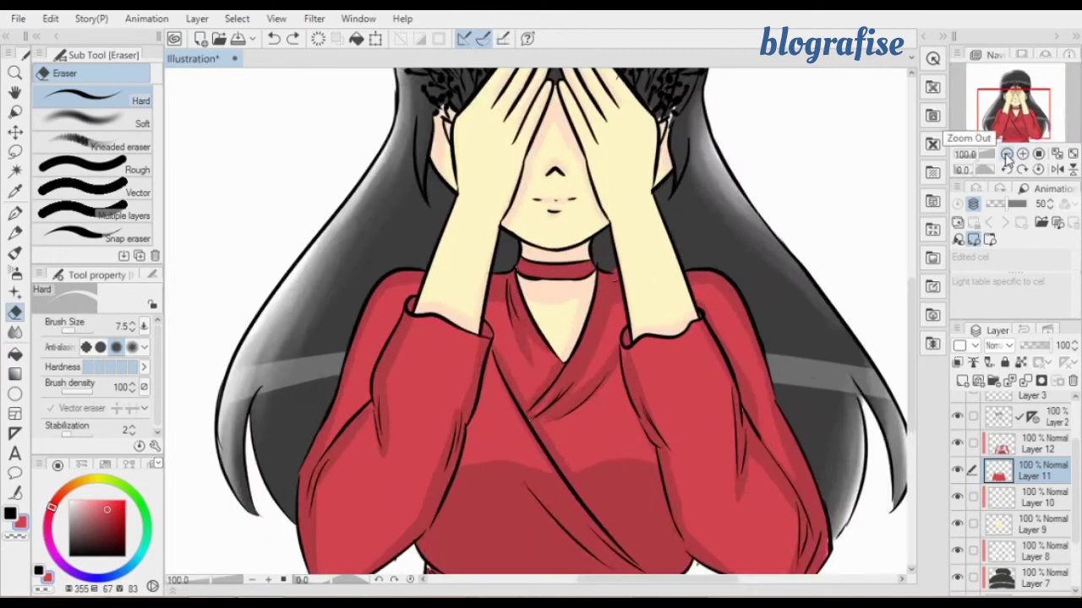
{"action": "left_click", "coordinate": [1007, 154]}
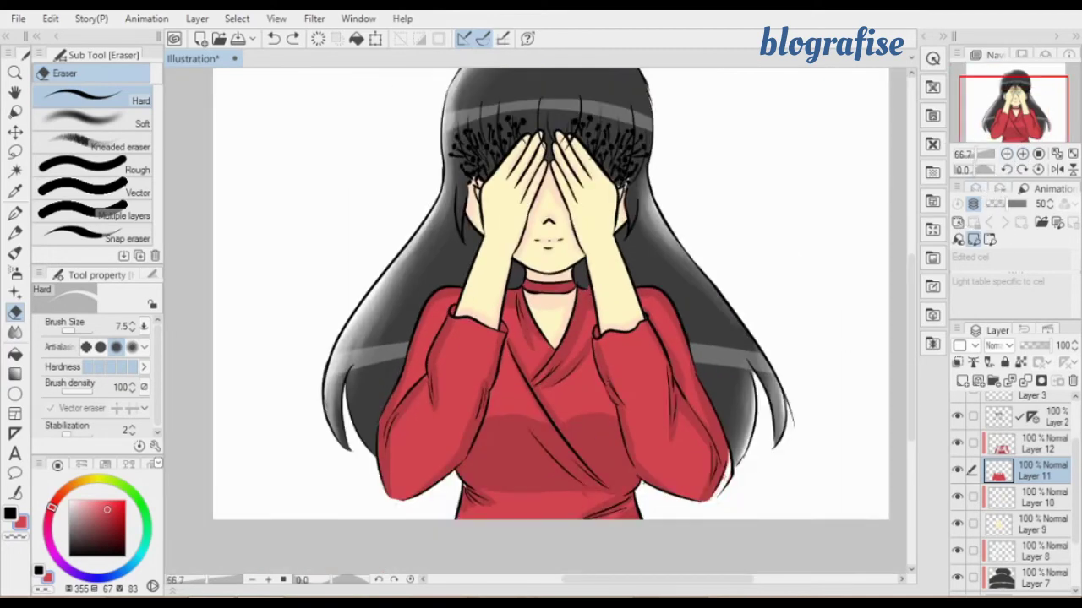
Erase the stray outline piece beside the elbow on the picture's right on Layer 4.
{"action": "left_click", "coordinate": [1046, 419]}
{"action": "left_click", "coordinate": [957, 416]}
{"action": "left_click_drag", "start_coordinate": [1075, 534], "coordinate": [1076, 519]}
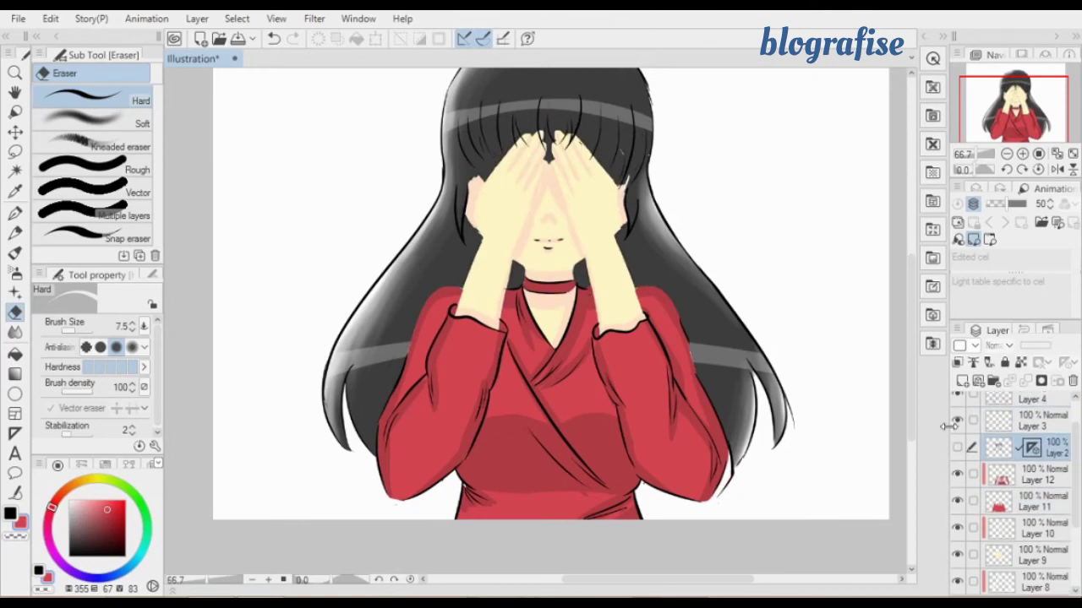
{"action": "left_click", "coordinate": [957, 447]}
{"action": "scroll", "coordinate": [959, 412], "scroll_direction": "up", "scroll_amount": 1}
{"action": "left_click", "coordinate": [955, 410]}
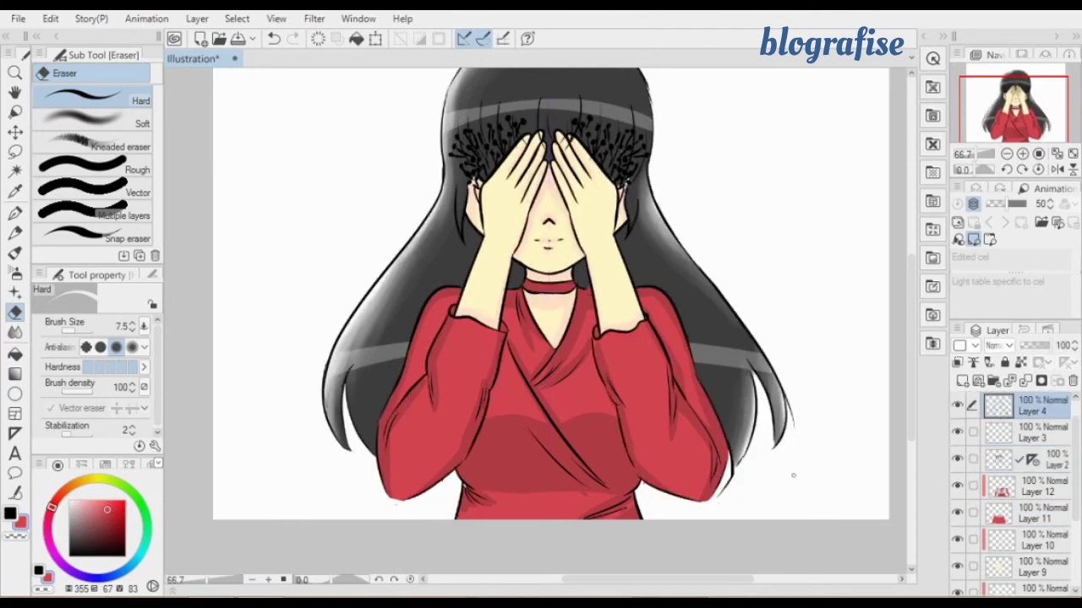
Sample the dark grey of the hair and pencil in the gap beside the elbow on Layer 6 with the Real pencil.
{"action": "left_click", "coordinate": [993, 520]}
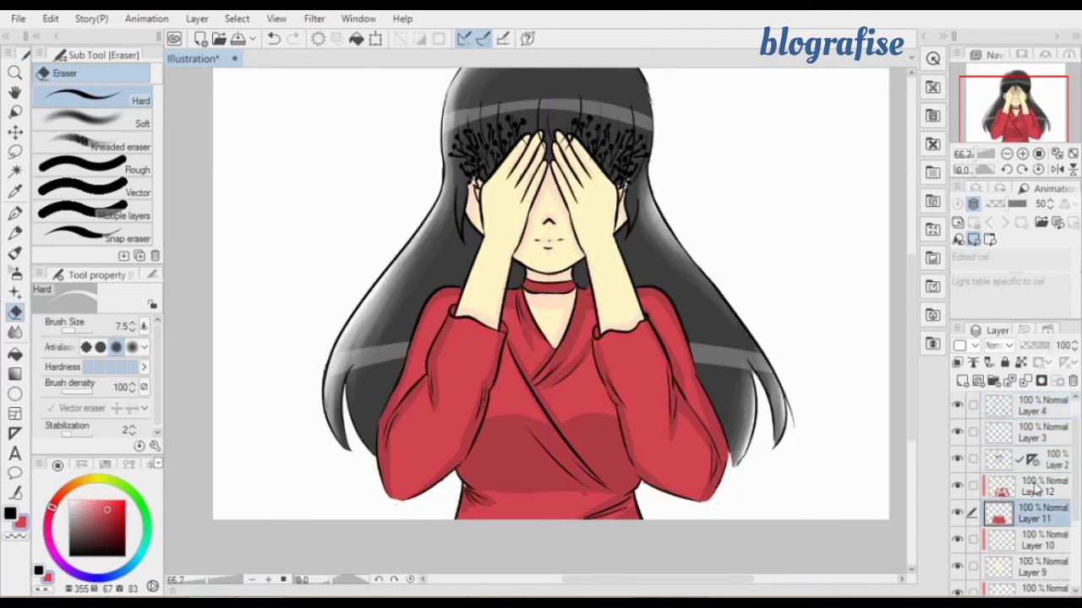
{"action": "scroll", "coordinate": [1053, 536], "scroll_direction": "down", "scroll_amount": 3}
{"action": "left_click", "coordinate": [1039, 573]}
{"action": "left_click", "coordinate": [15, 192]}
{"action": "left_click", "coordinate": [719, 326]}
{"action": "left_click", "coordinate": [15, 233]}
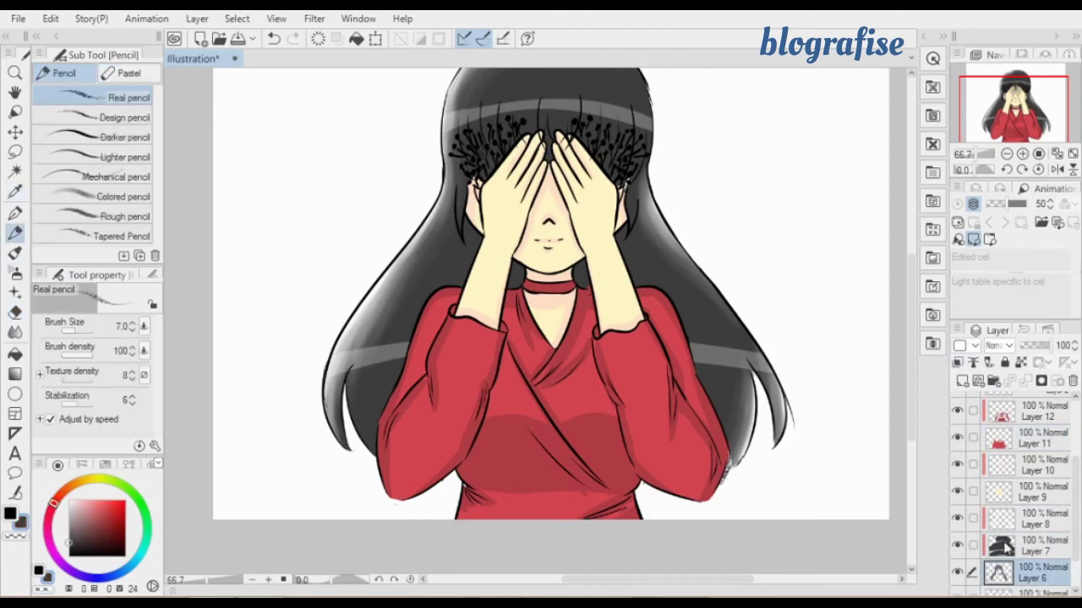
Blend the dark grey hair edge beside the elbow on Layer 6 with the Blend tool.
{"action": "left_click", "coordinate": [1005, 549]}
{"action": "left_click", "coordinate": [15, 333]}
{"action": "left_click", "coordinate": [1004, 441]}
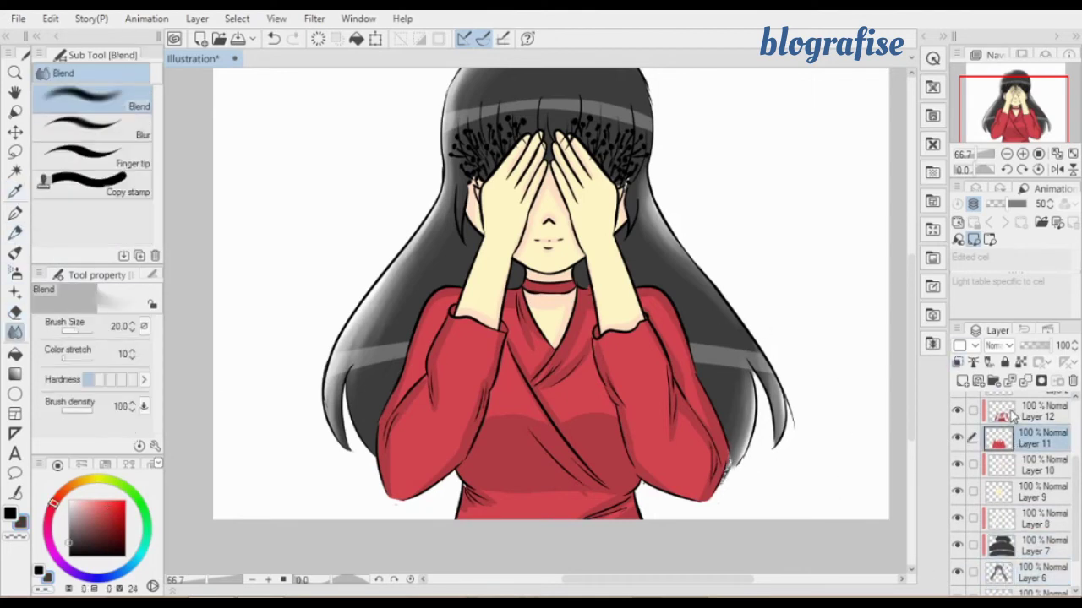
{"action": "left_click", "coordinate": [1005, 415]}
{"action": "left_click", "coordinate": [1006, 438], "text": "ctrl"}
{"action": "left_click", "coordinate": [1024, 492]}
{"action": "left_click_drag", "start_coordinate": [1076, 517], "coordinate": [1075, 543]}
{"action": "mouse_move", "coordinate": [958, 475]}
{"action": "left_mouse_down"}
{"action": "mouse_move", "coordinate": [959, 532]}
{"action": "mouse_move", "coordinate": [957, 476]}
{"action": "left_mouse_up"}
{"action": "left_click", "coordinate": [1031, 530]}
{"action": "mouse_move", "coordinate": [730, 458]}
{"action": "left_mouse_down"}
{"action": "mouse_move", "coordinate": [728, 474]}
{"action": "mouse_move", "coordinate": [767, 380]}
{"action": "mouse_move", "coordinate": [747, 357]}
{"action": "left_mouse_up"}
Try to paint extra dark grey strands with the G-pen below the hair tips on the picture's right.
{"action": "key", "text": "p"}
{"action": "left_click_drag", "start_coordinate": [747, 507], "coordinate": [773, 428]}
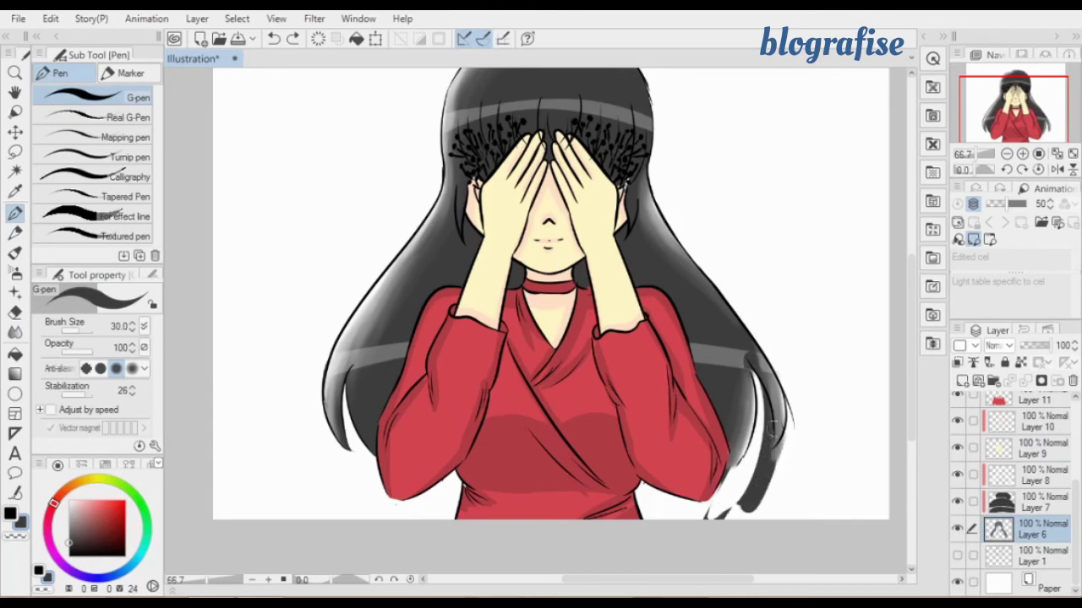
{"action": "key", "text": "ctrl+z"}
{"action": "key", "text": "ctrl+z"}
{"action": "scroll", "coordinate": [960, 532], "scroll_direction": "up", "scroll_amount": 3}
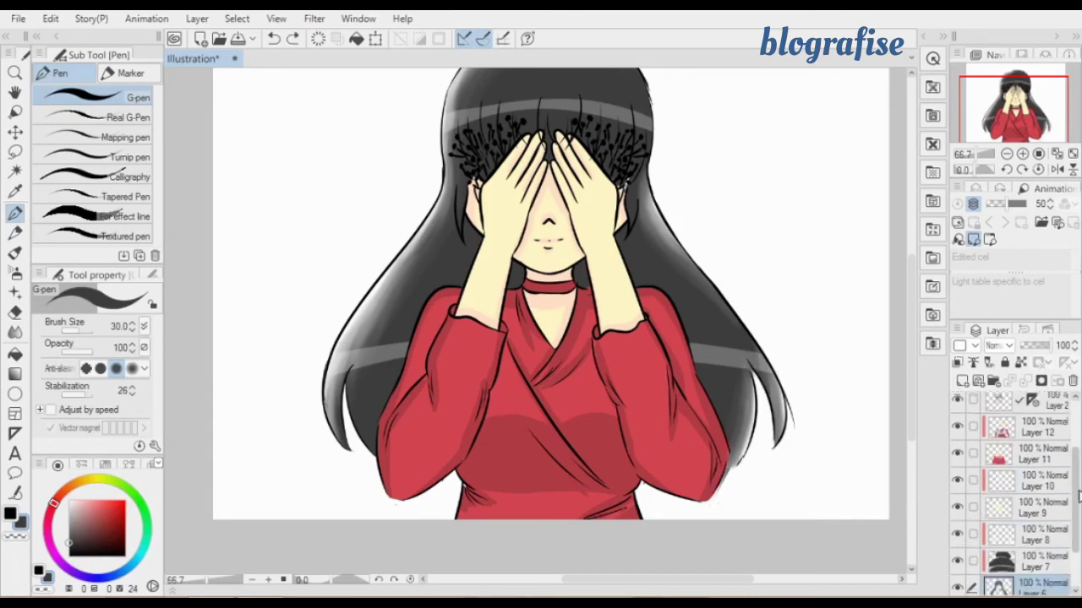
{"action": "left_click", "coordinate": [958, 416]}
{"action": "left_click", "coordinate": [958, 416]}
{"action": "left_click", "coordinate": [959, 470]}
{"action": "left_click", "coordinate": [959, 470]}
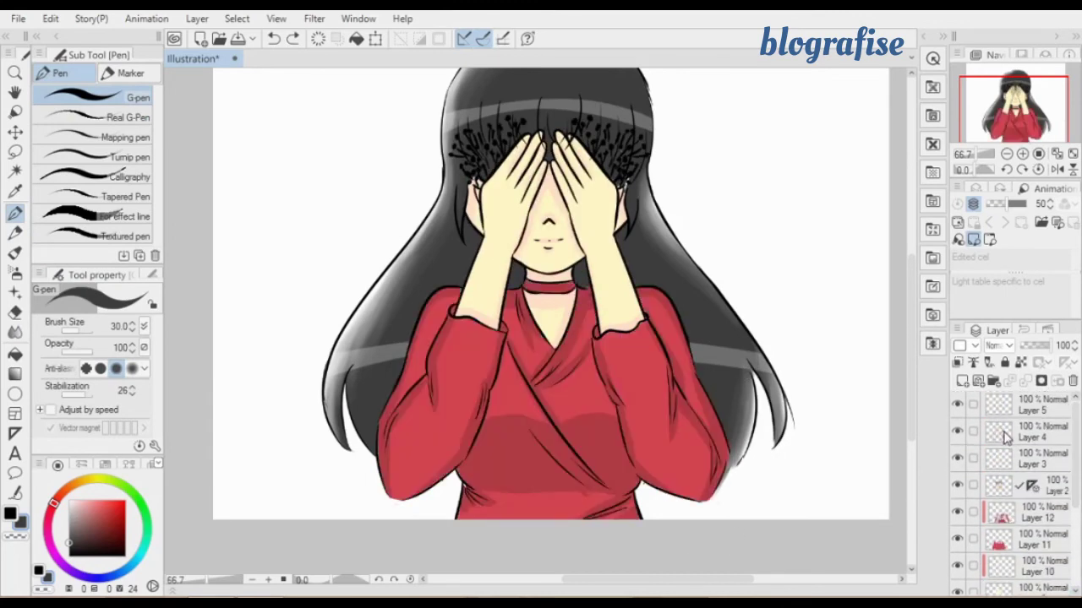
Add a new layer and paint thick dark grey hair strands below the elbow on the picture's right.
{"action": "scroll", "coordinate": [962, 460], "scroll_direction": "up", "scroll_amount": 3}
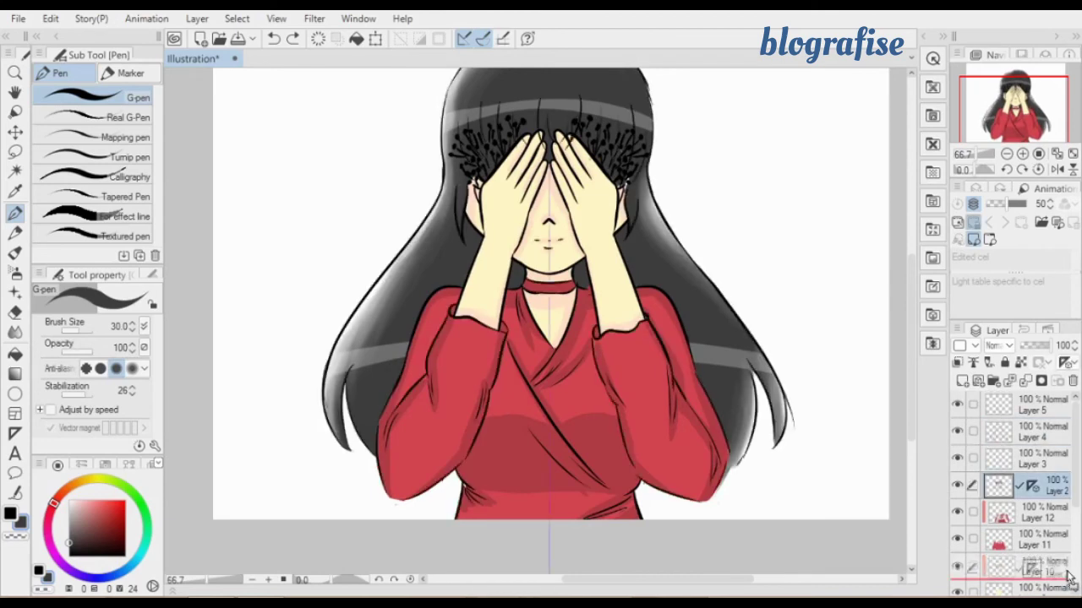
{"action": "scroll", "coordinate": [972, 473], "scroll_direction": "down", "scroll_amount": 5}
{"action": "left_click", "coordinate": [1005, 501]}
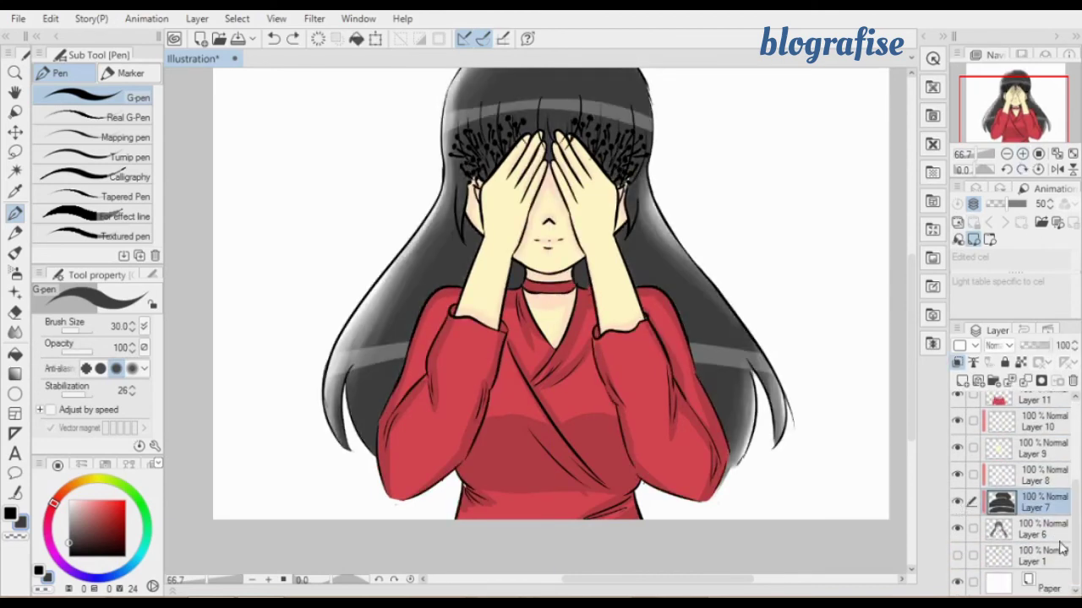
{"action": "scroll", "coordinate": [1002, 509], "scroll_direction": "up", "scroll_amount": 5}
{"action": "left_click", "coordinate": [1005, 406]}
{"action": "left_click", "coordinate": [961, 381]}
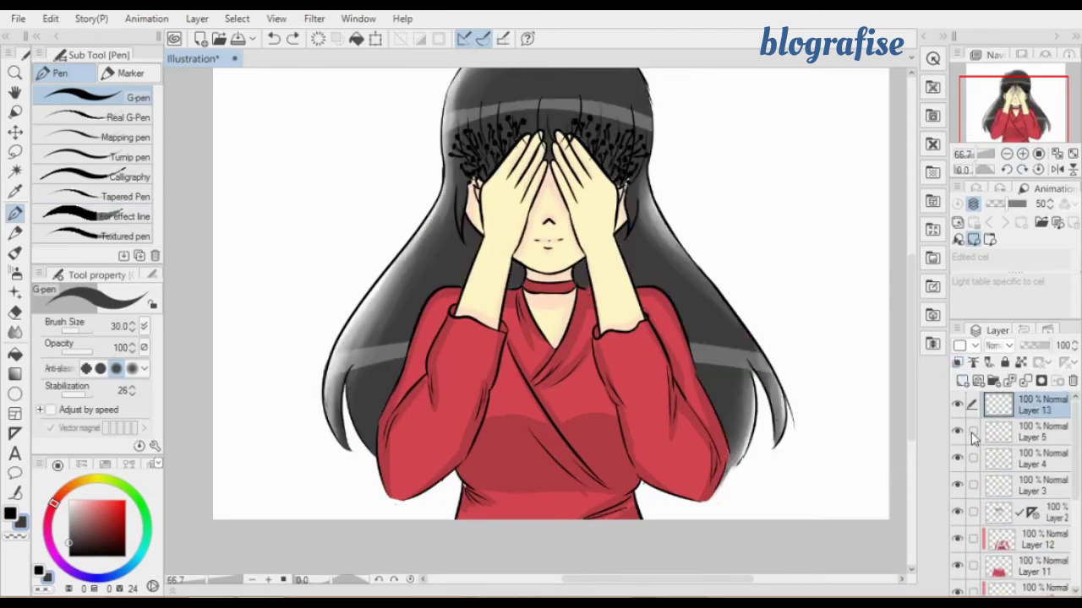
{"action": "left_click_drag", "start_coordinate": [1031, 408], "coordinate": [1031, 444]}
{"action": "left_click_drag", "start_coordinate": [774, 429], "coordinate": [714, 517]}
Move Layer 13 with the new strands down the layer stack to just below Layer 6, with Layer 4 hidden.
{"action": "left_click_drag", "start_coordinate": [1031, 433], "coordinate": [1031, 470]}
{"action": "left_click_drag", "start_coordinate": [1031, 459], "coordinate": [1027, 496]}
{"action": "left_click_drag", "start_coordinate": [1014, 489], "coordinate": [1007, 526]}
{"action": "left_click_drag", "start_coordinate": [1061, 466], "coordinate": [1067, 500]}
{"action": "left_click", "coordinate": [963, 432]}
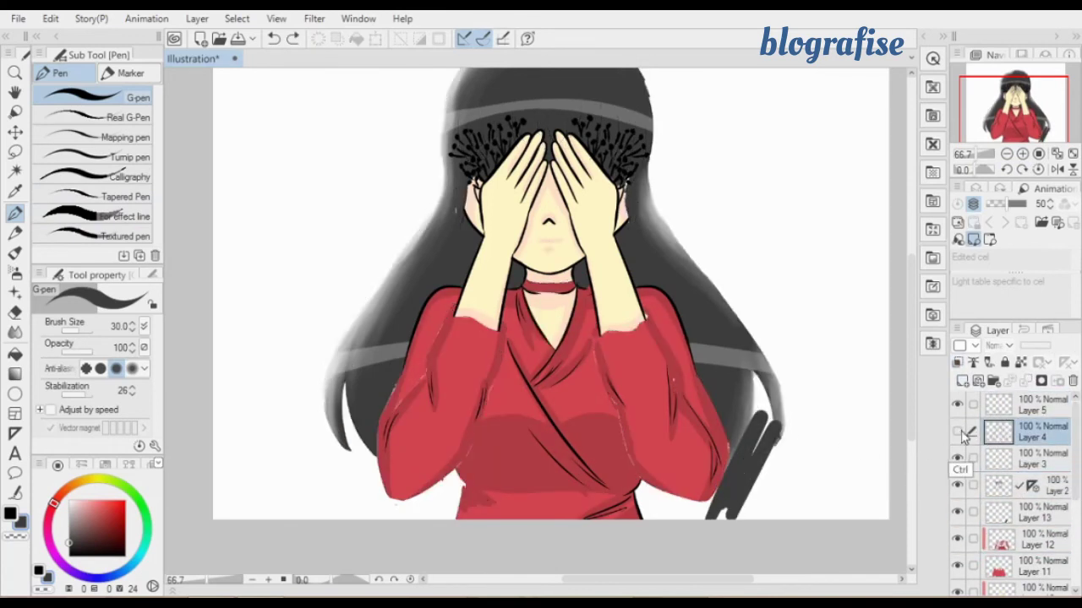
{"action": "key", "text": "ctrl+z"}
{"action": "key", "text": "ctrl+z"}
{"action": "left_click_drag", "start_coordinate": [1017, 440], "coordinate": [1024, 568]}
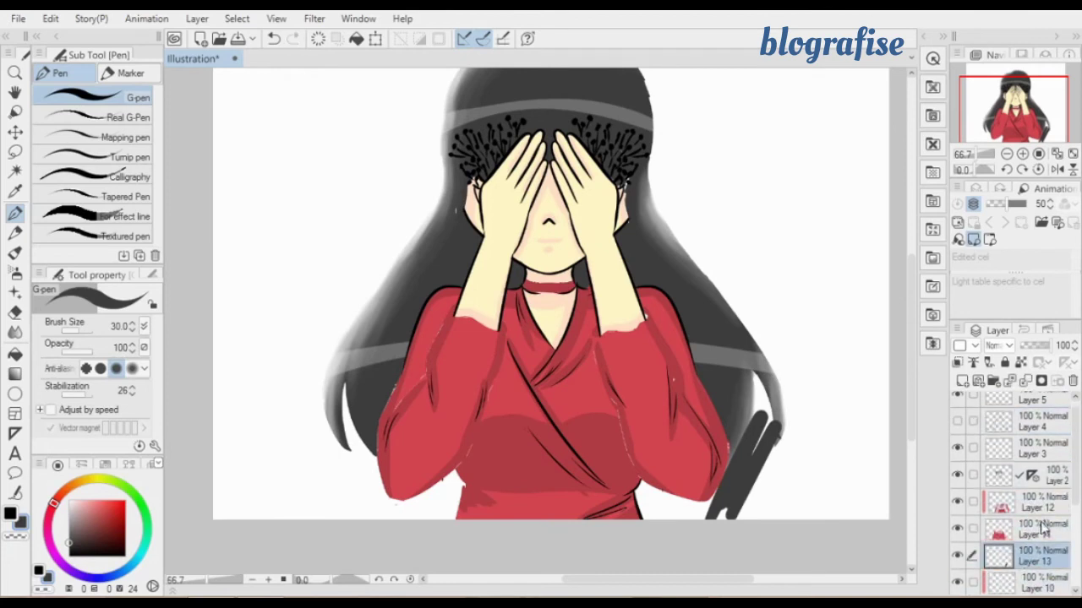
{"action": "scroll", "coordinate": [1042, 528], "scroll_direction": "down", "scroll_amount": 2}
{"action": "left_click_drag", "start_coordinate": [1036, 477], "coordinate": [1034, 513]}
{"action": "left_click_drag", "start_coordinate": [1033, 512], "coordinate": [1031, 549]}
{"action": "scroll", "coordinate": [1031, 541], "scroll_direction": "down", "scroll_amount": 2}
{"action": "left_click_drag", "start_coordinate": [1031, 457], "coordinate": [1020, 545]}
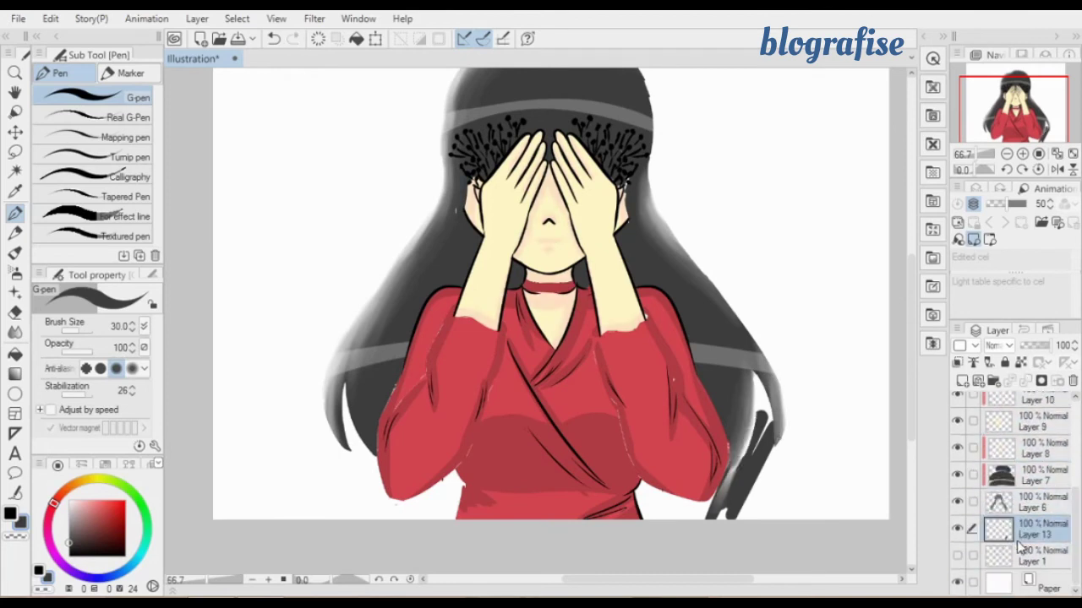
Delete Layer 13 with its hair strands and make Layer 4 visible again.
{"action": "left_click", "coordinate": [1024, 504]}
{"action": "key", "text": "e"}
{"action": "left_click", "coordinate": [1011, 526]}
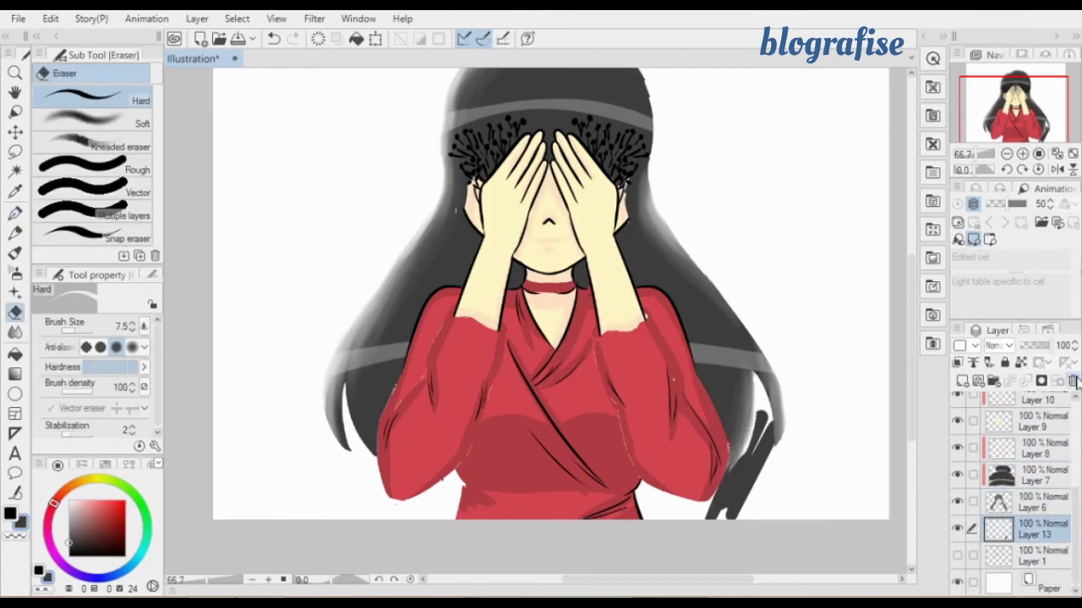
{"action": "left_click", "coordinate": [1073, 381]}
{"action": "left_click", "coordinate": [507, 236]}
{"action": "left_click_drag", "start_coordinate": [1075, 524], "coordinate": [1076, 435]}
{"action": "left_click", "coordinate": [959, 431]}
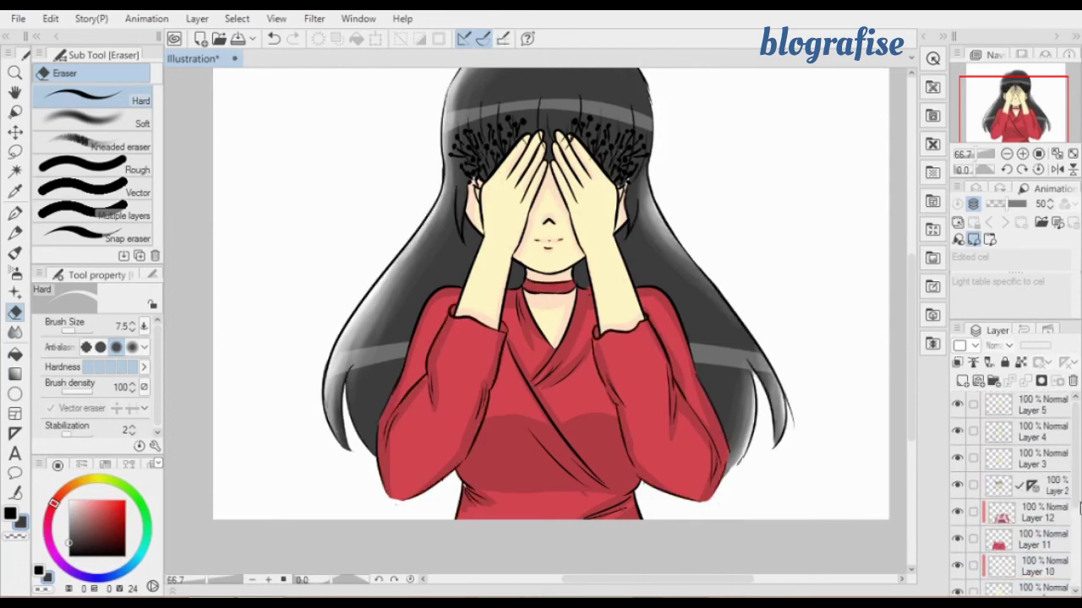
Try to paint a dark grey strand with the G-pen on Layer 6 from the hair tip down past the elbow.
{"action": "scroll", "coordinate": [1014, 474], "scroll_direction": "down", "scroll_amount": 5}
{"action": "left_click", "coordinate": [17, 232]}
{"action": "left_click", "coordinate": [16, 215]}
{"action": "left_click_drag", "start_coordinate": [725, 514], "coordinate": [772, 440]}
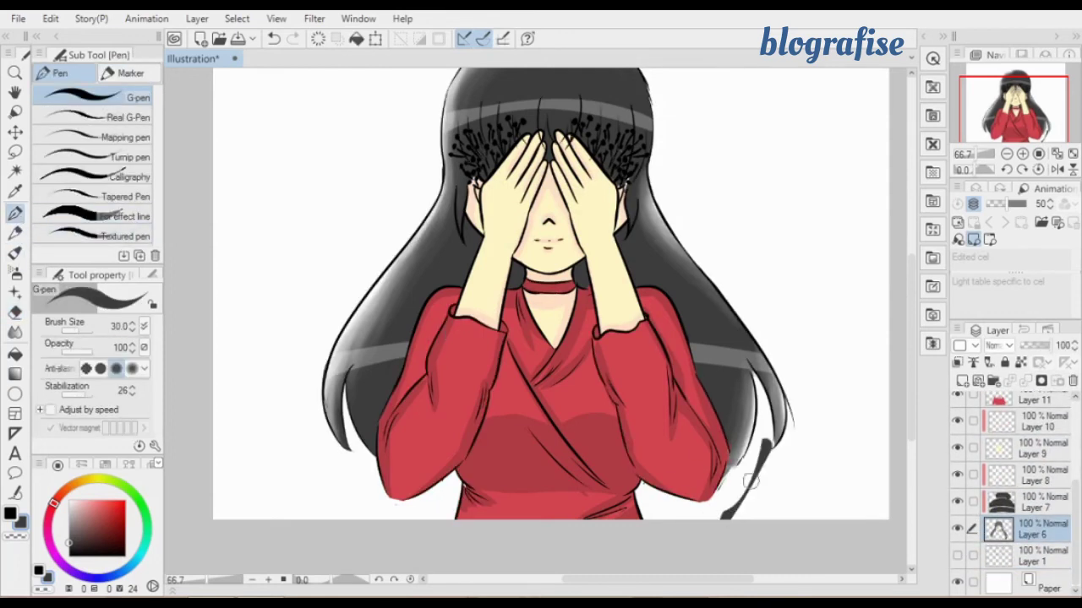
{"action": "key", "text": "ctrl+z"}
Set the Hard eraser's size to 57.2, add a layer below Layer 6 and paint dark grey hair beside the elbow.
{"action": "left_click_drag", "start_coordinate": [1075, 528], "coordinate": [1075, 443]}
{"action": "left_click", "coordinate": [15, 314]}
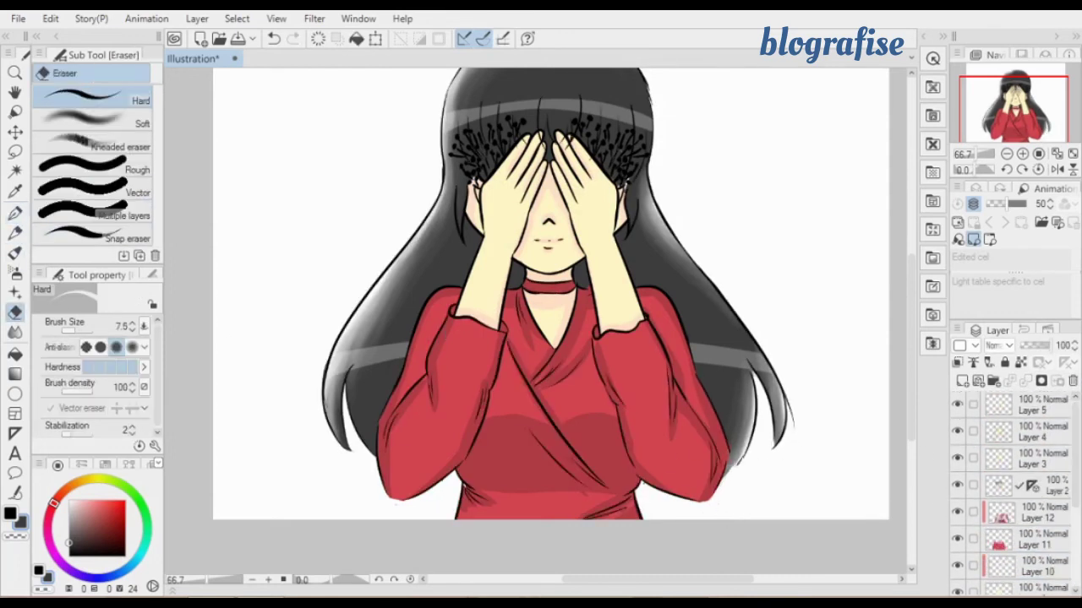
{"action": "left_click", "coordinate": [82, 331]}
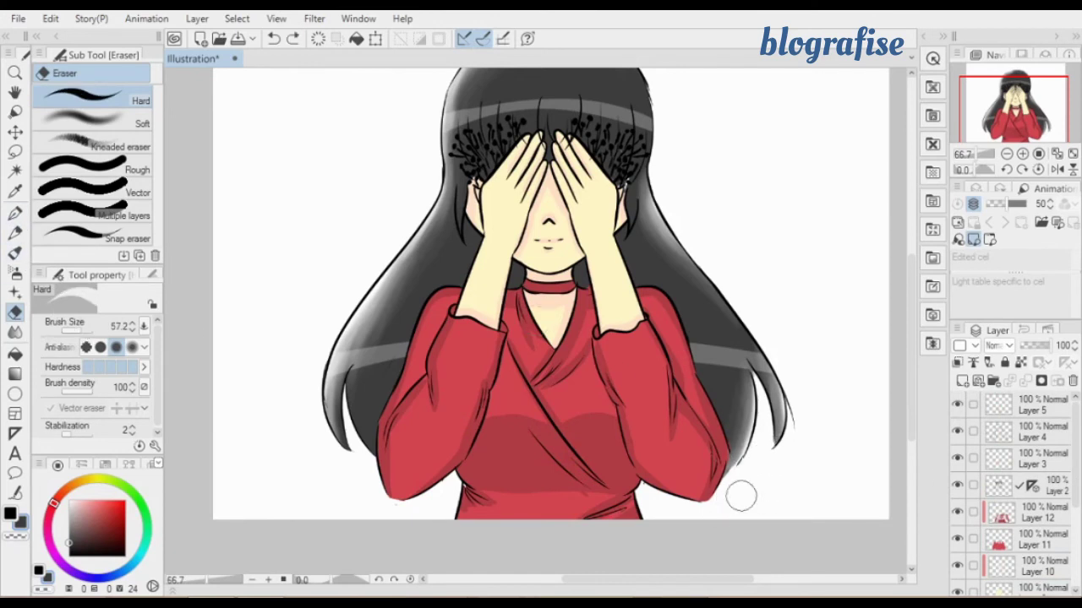
{"action": "key", "text": "ctrl+shift+n"}
{"action": "key", "text": "p"}
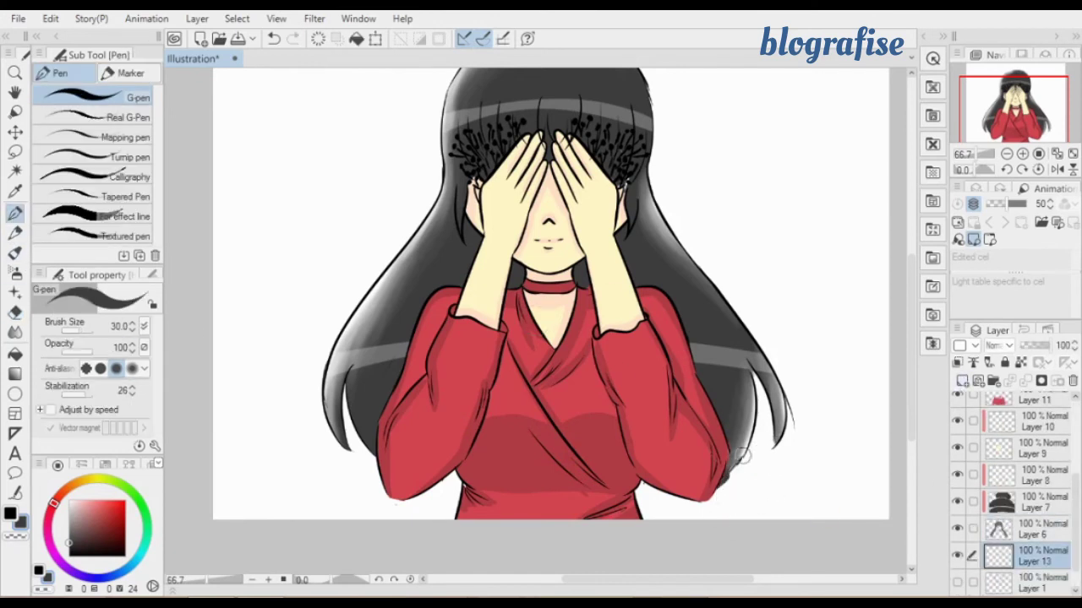
{"action": "mouse_move", "coordinate": [742, 457]}
{"action": "left_mouse_down"}
{"action": "mouse_move", "coordinate": [777, 387]}
{"action": "mouse_move", "coordinate": [731, 509]}
{"action": "left_mouse_up"}
{"action": "key", "text": "ctrl+z"}
Try to add a thin curved dark grey strand on Layer 6 hanging below the hair tips on the picture's right.
{"action": "left_click", "coordinate": [1032, 529]}
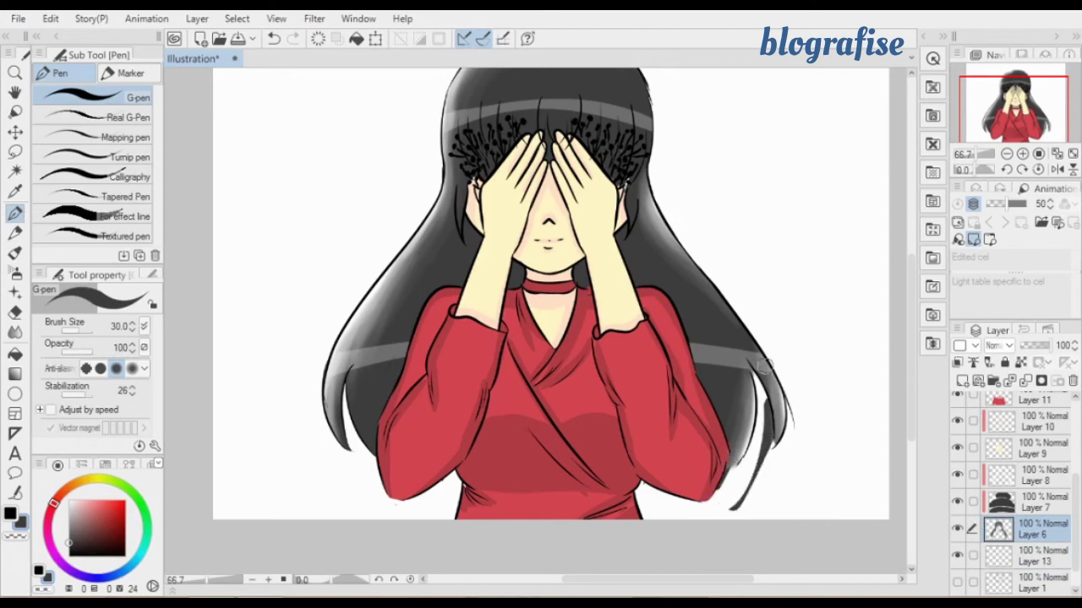
{"action": "left_click", "coordinate": [1029, 478]}
{"action": "key", "text": "e"}
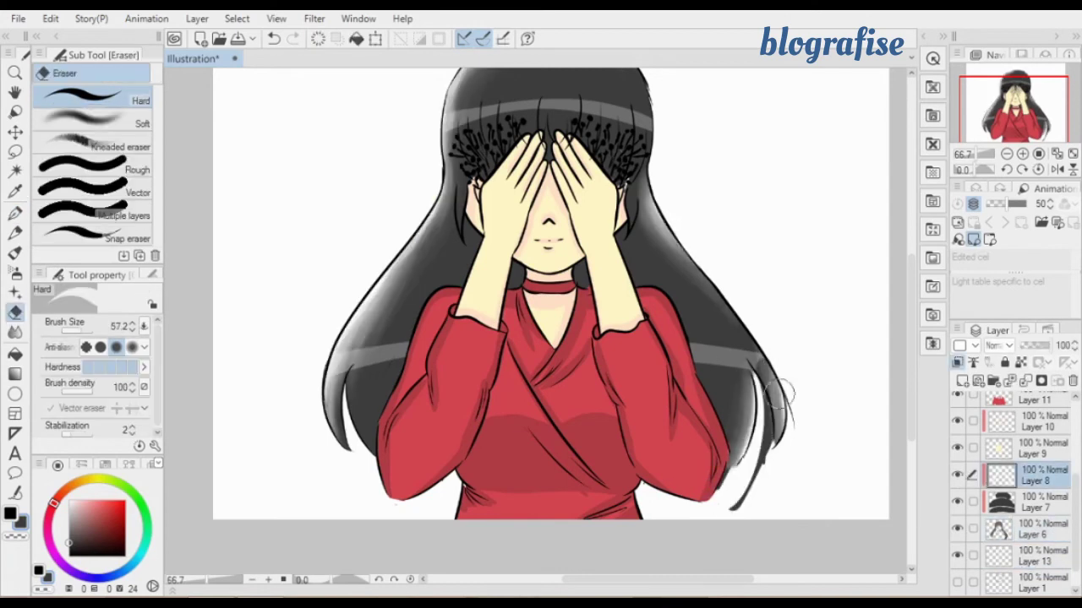
{"action": "key", "text": "ctrl+z"}
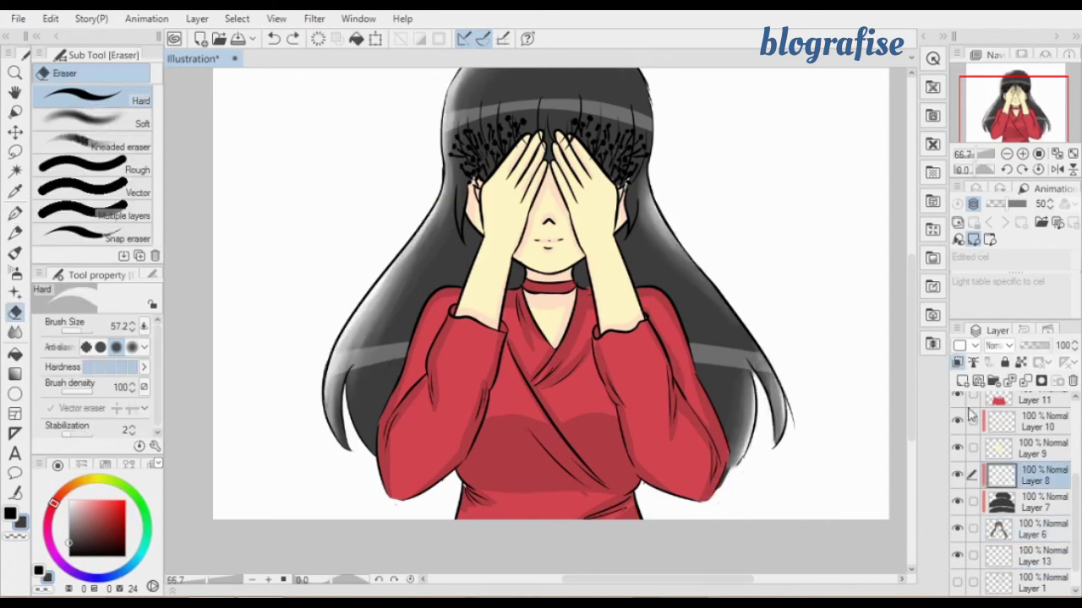
Set the blending mode of Layer 10 to Darken after comparing it with Subtract.
{"action": "left_click", "coordinate": [1006, 154]}
{"action": "left_click", "coordinate": [1034, 424]}
{"action": "left_click", "coordinate": [997, 346]}
{"action": "left_click", "coordinate": [1004, 38]}
{"action": "left_click", "coordinate": [997, 345]}
{"action": "left_click", "coordinate": [1004, 73]}
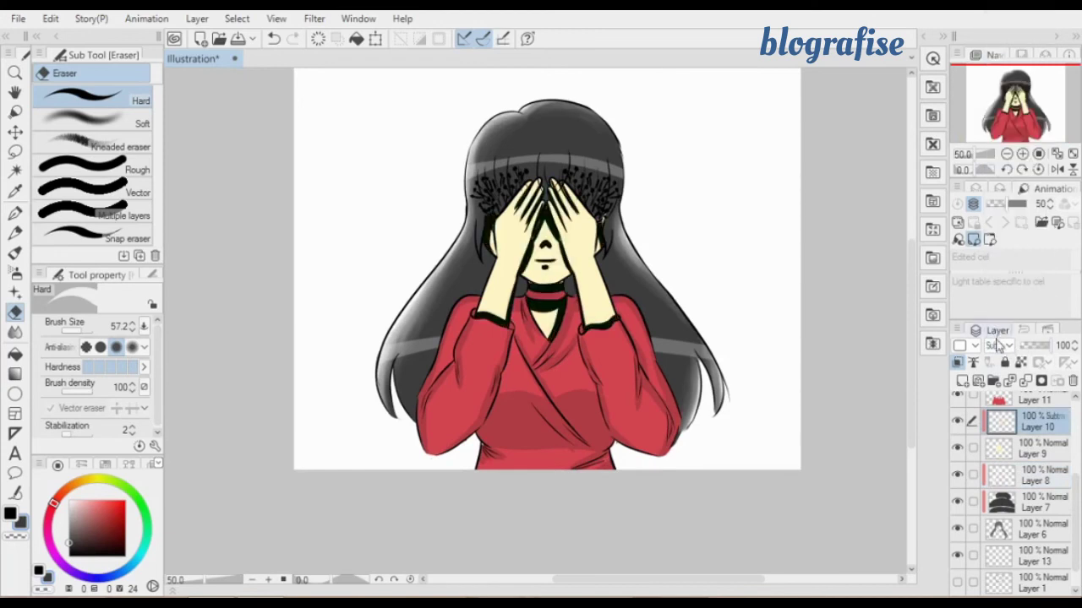
{"action": "left_click", "coordinate": [997, 346]}
{"action": "left_click", "coordinate": [1004, 42]}
{"action": "left_click", "coordinate": [997, 346]}
{"action": "left_click", "coordinate": [1004, 13]}
{"action": "left_click", "coordinate": [1023, 154]}
{"action": "left_click", "coordinate": [1007, 154]}
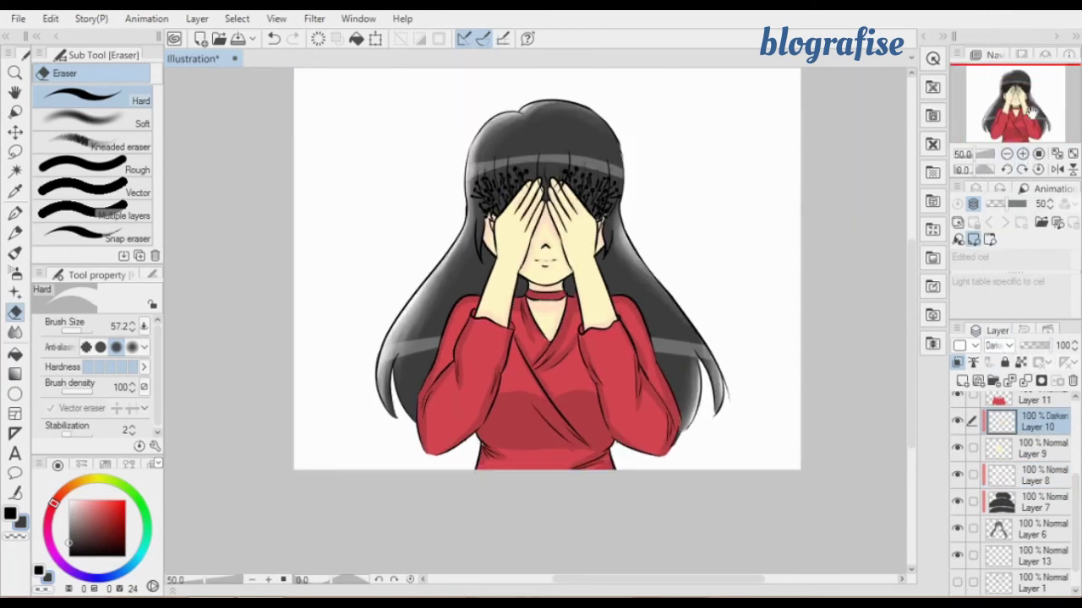
Add a new layer above Layer 1 and try a black fill on the background around the girl.
{"action": "left_click", "coordinate": [1048, 585]}
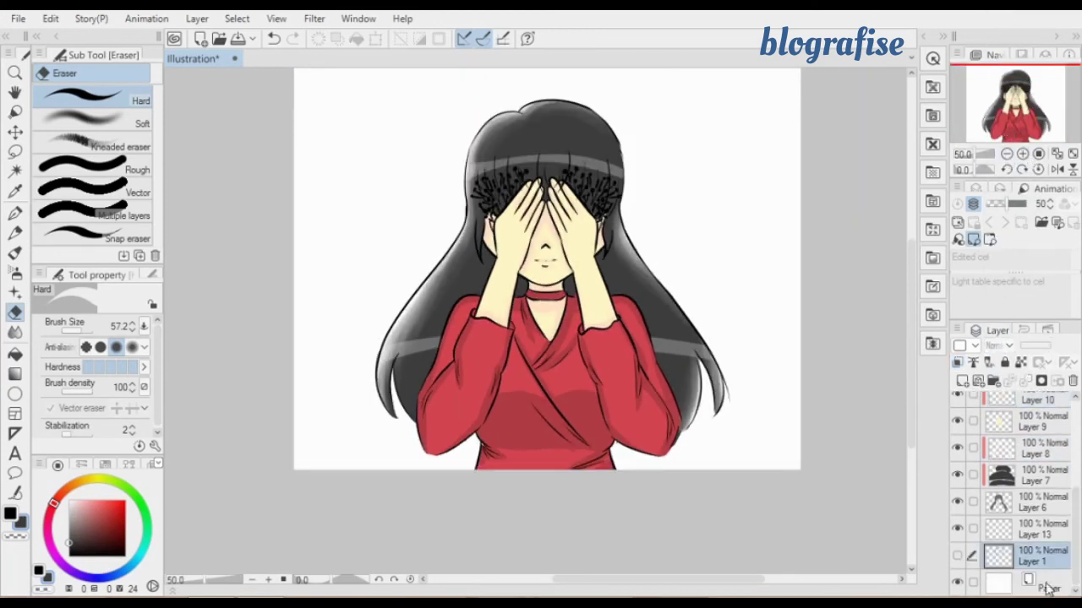
{"action": "left_click", "coordinate": [962, 381]}
{"action": "left_click", "coordinate": [15, 354]}
{"action": "left_click", "coordinate": [70, 555]}
{"action": "left_click", "coordinate": [387, 256]}
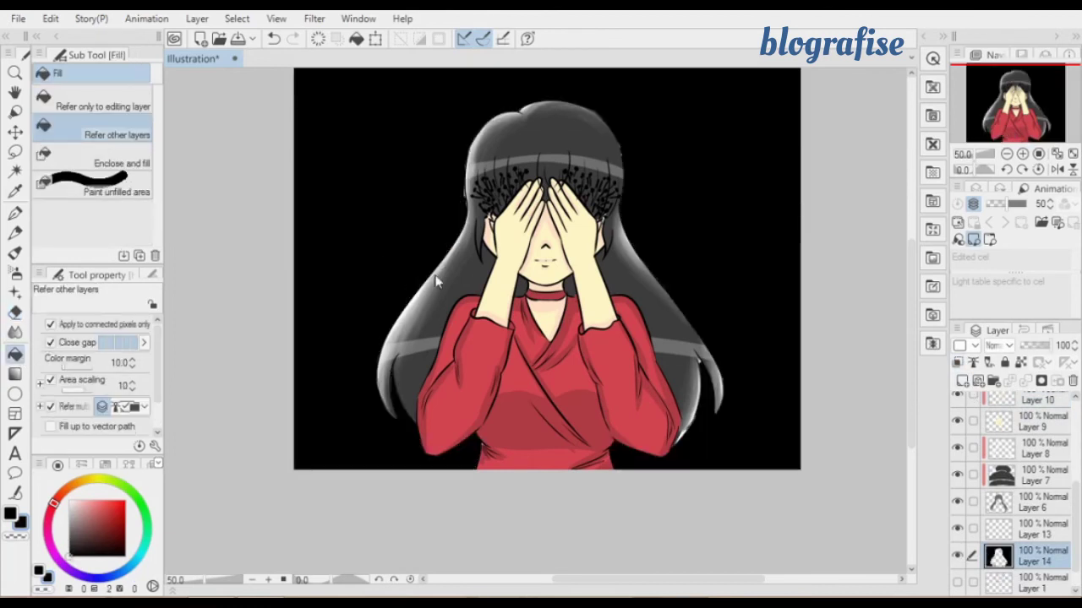
{"action": "key", "text": "ctrl+z"}
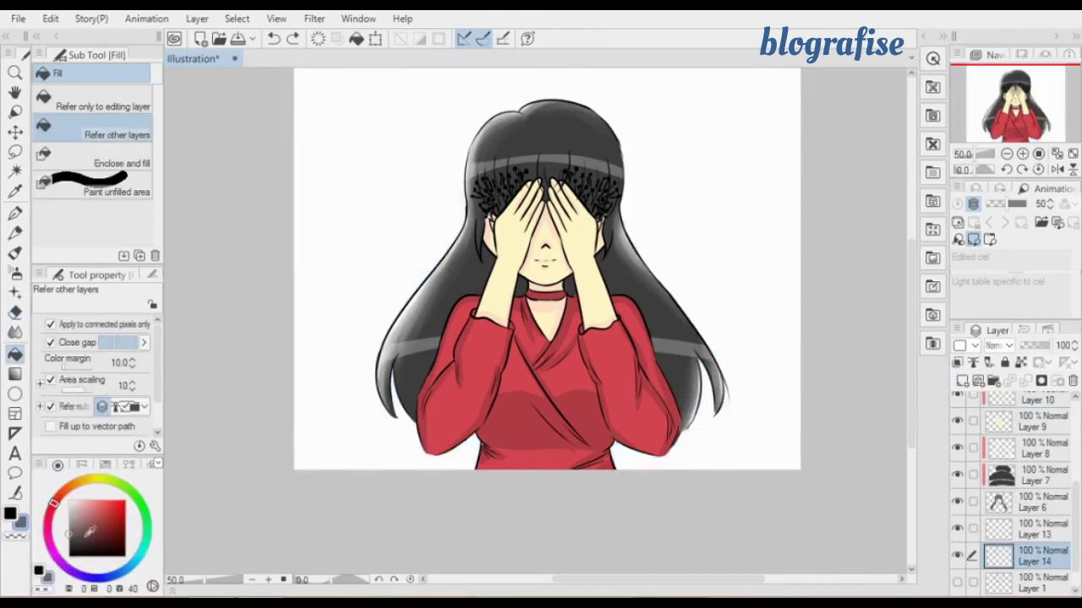
Try other background fill colours, including a dark red, on Layer 14.
{"action": "left_click", "coordinate": [363, 270]}
{"action": "key", "text": "ctrl+z"}
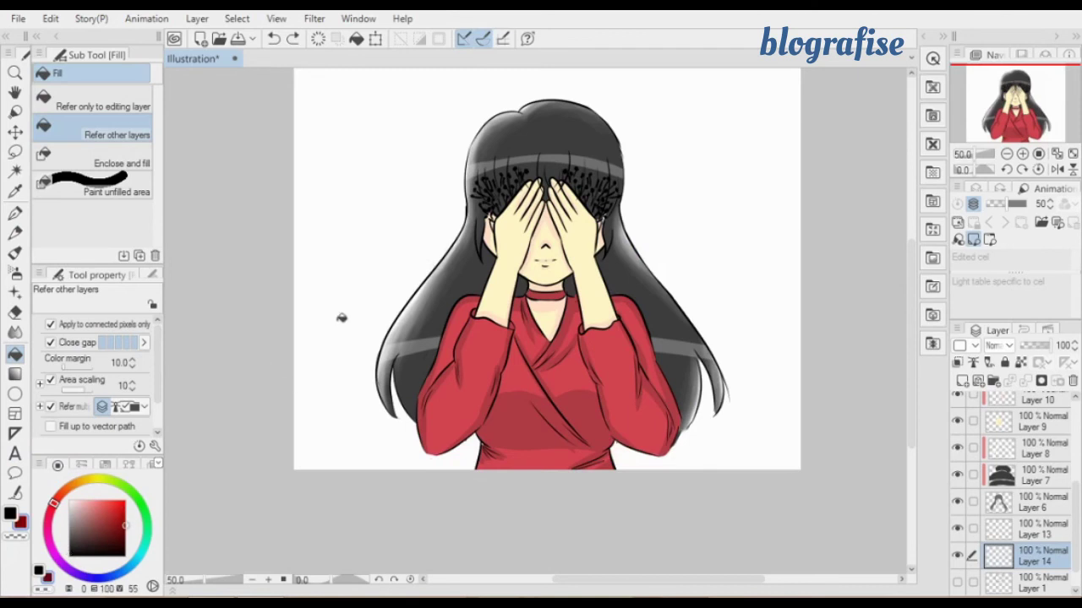
{"action": "left_click", "coordinate": [341, 318]}
{"action": "key", "text": "ctrl+z"}
Fill the background around the girl with black on Layer 14 and move that layer above Layer 5.
{"action": "left_click", "coordinate": [338, 234]}
{"action": "key", "text": "p"}
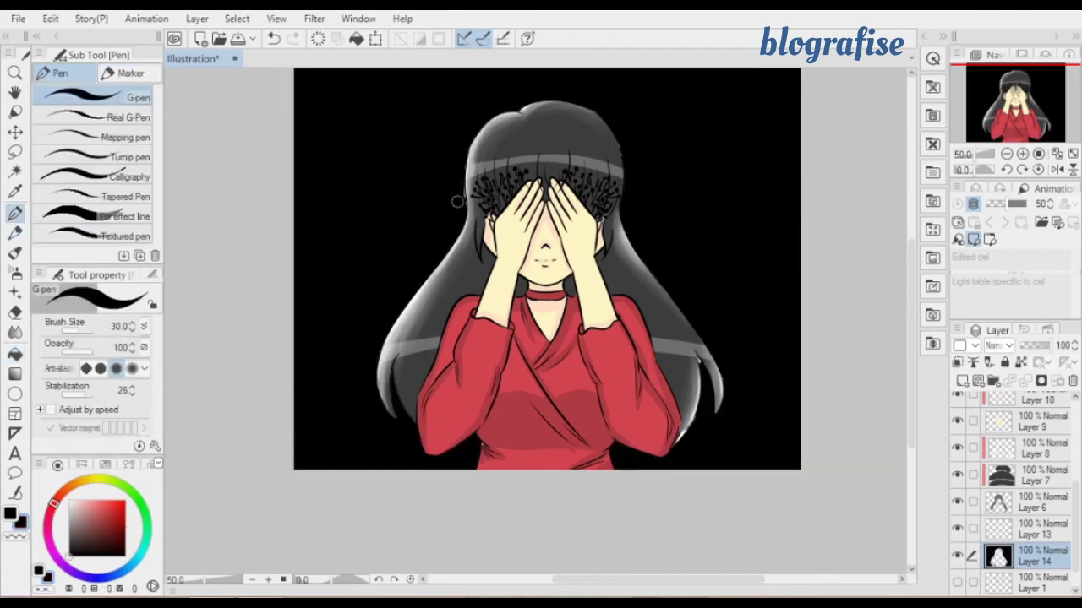
{"action": "left_click_drag", "start_coordinate": [1013, 558], "coordinate": [993, 400]}
{"action": "key", "text": "e"}
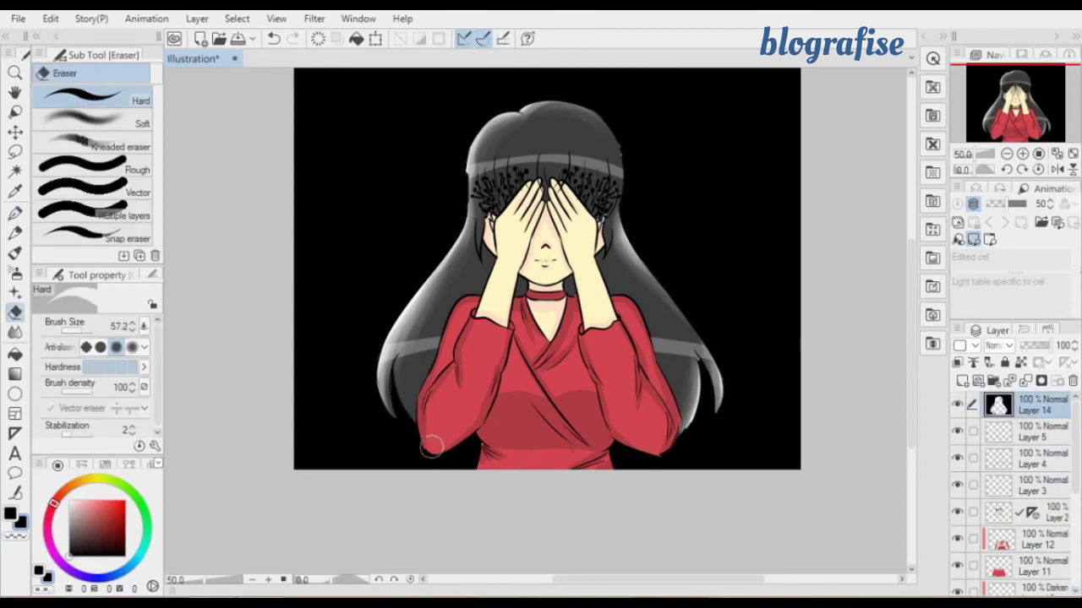
Try a broad white diagonal band across the picture on Layer 18 with the G-pen.
{"action": "key", "text": "p"}
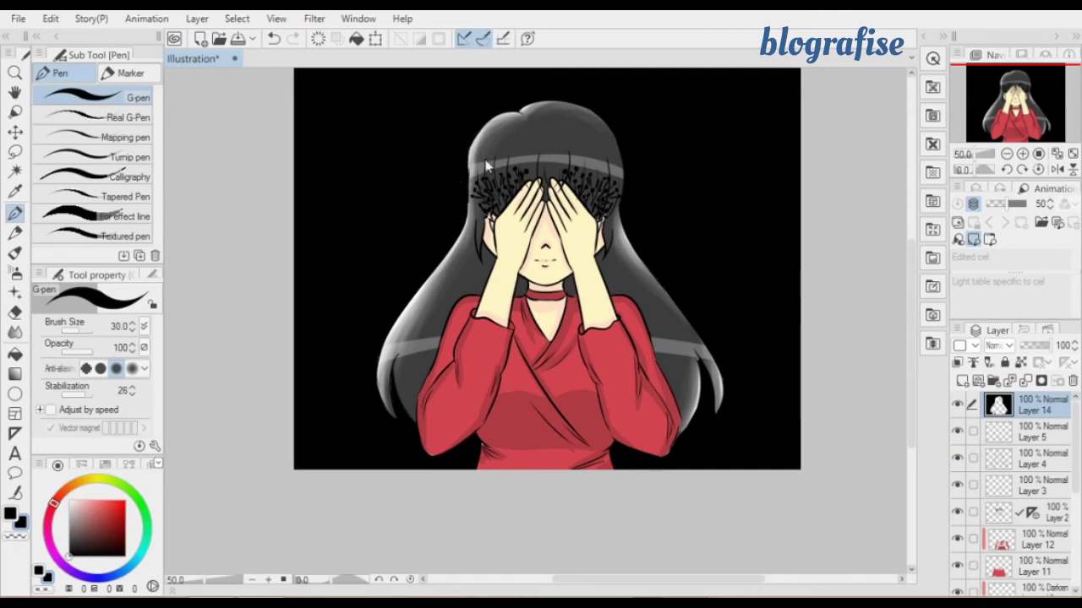
{"action": "key", "text": "e"}
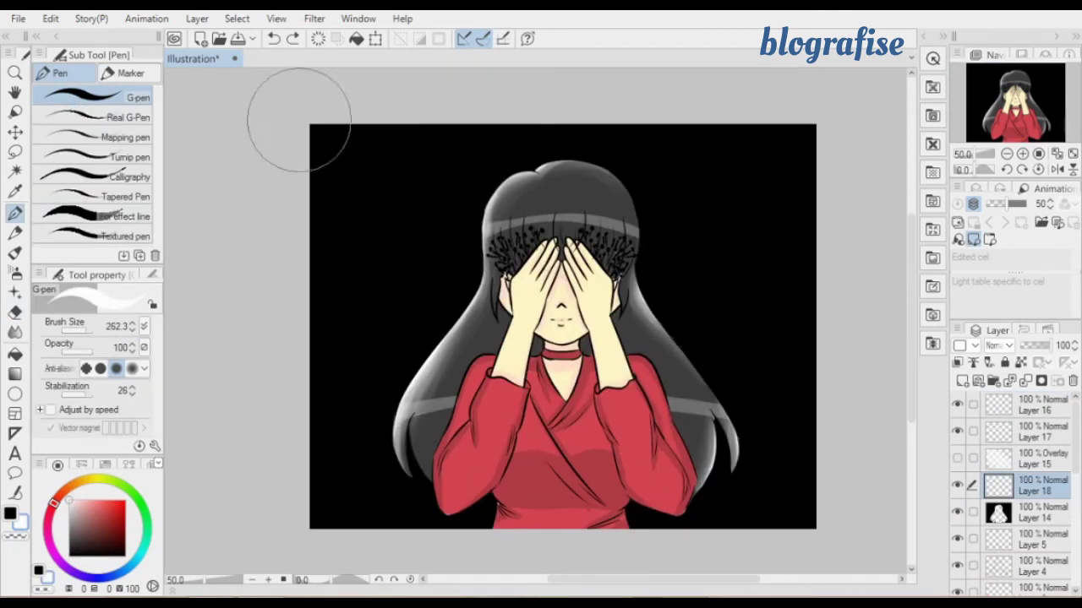
{"action": "left_click_drag", "start_coordinate": [313, 121], "coordinate": [786, 517]}
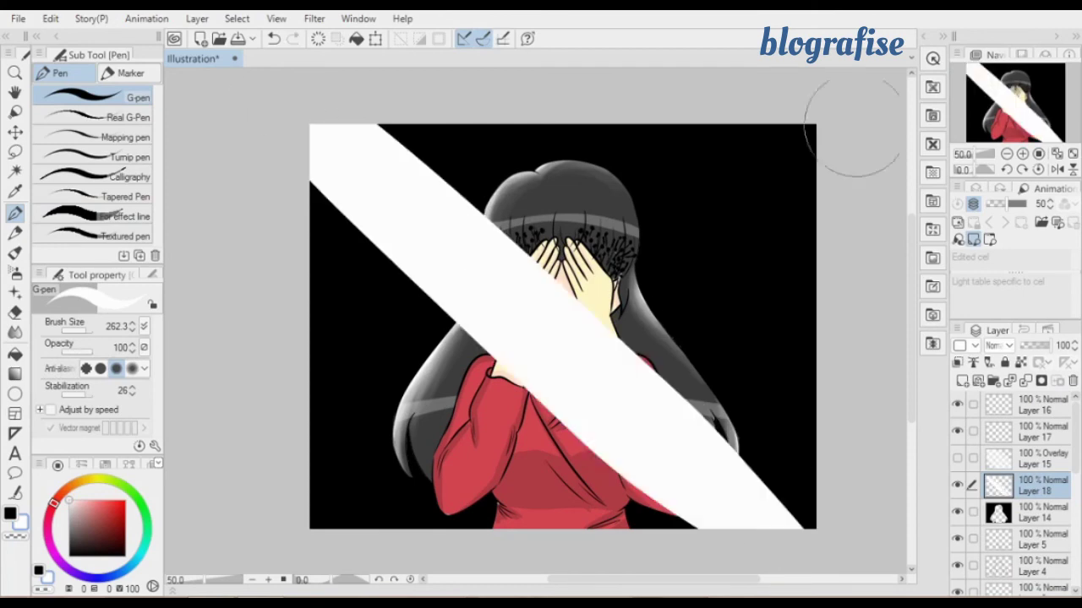
{"action": "left_click", "coordinate": [1022, 169]}
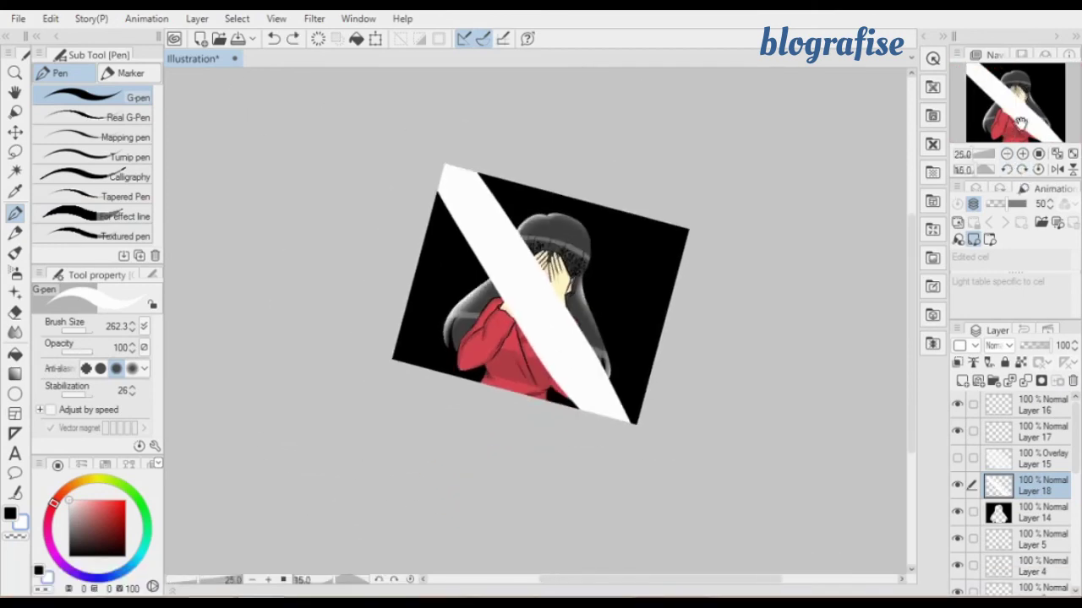
{"action": "scroll", "coordinate": [550, 338], "scroll_direction": "down", "scroll_amount": 2}
{"action": "key", "text": "ctrl+z"}
{"action": "left_click_drag", "start_coordinate": [478, 150], "coordinate": [634, 401]}
{"action": "key", "text": "ctrl+z"}
{"action": "key", "text": "ctrl+z"}
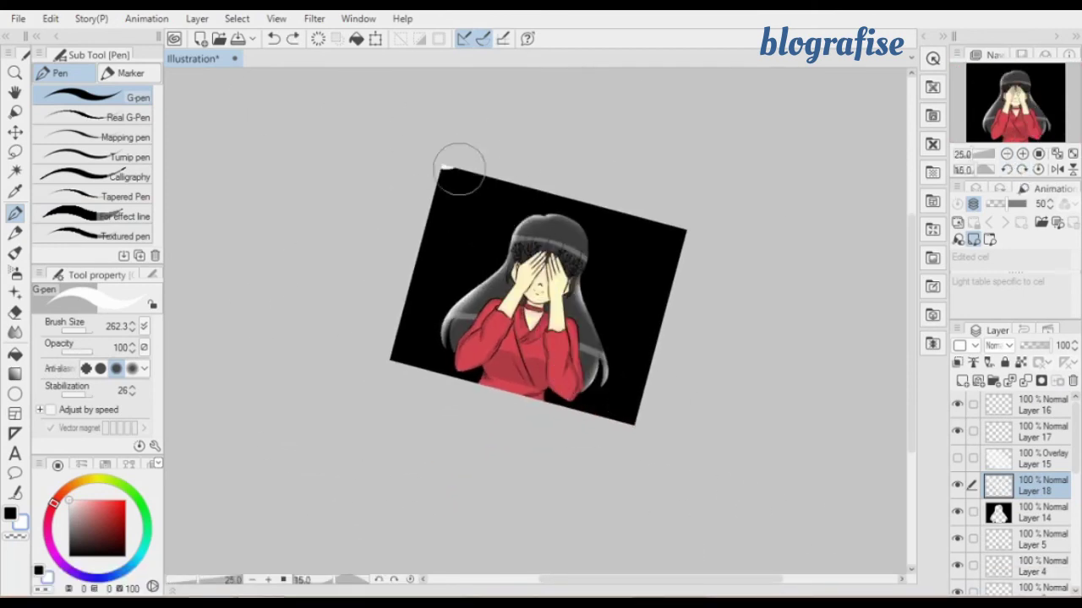
Draw a broad white diagonal band with a thin parallel stripe on each side across Layer 18, using brush size 44.3 for the stripes.
{"action": "left_click_drag", "start_coordinate": [459, 169], "coordinate": [622, 431]}
{"action": "key", "text": "ctrl+z"}
{"action": "left_click_drag", "start_coordinate": [425, 181], "coordinate": [558, 411]}
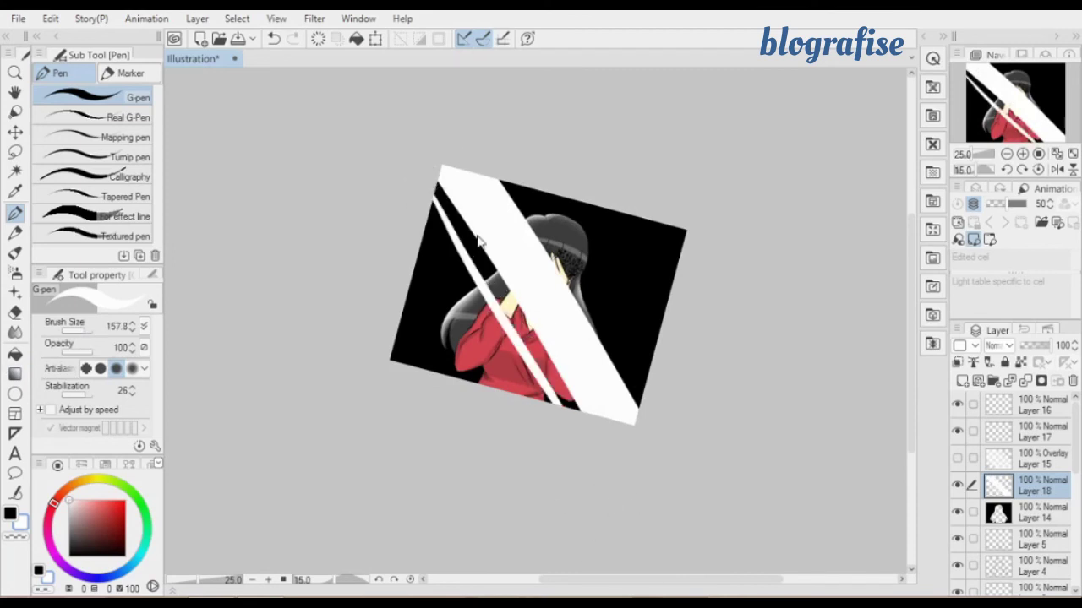
{"action": "key", "text": "ctrl+z"}
{"action": "left_click", "coordinate": [80, 332]}
{"action": "left_click_drag", "start_coordinate": [432, 195], "coordinate": [571, 409]}
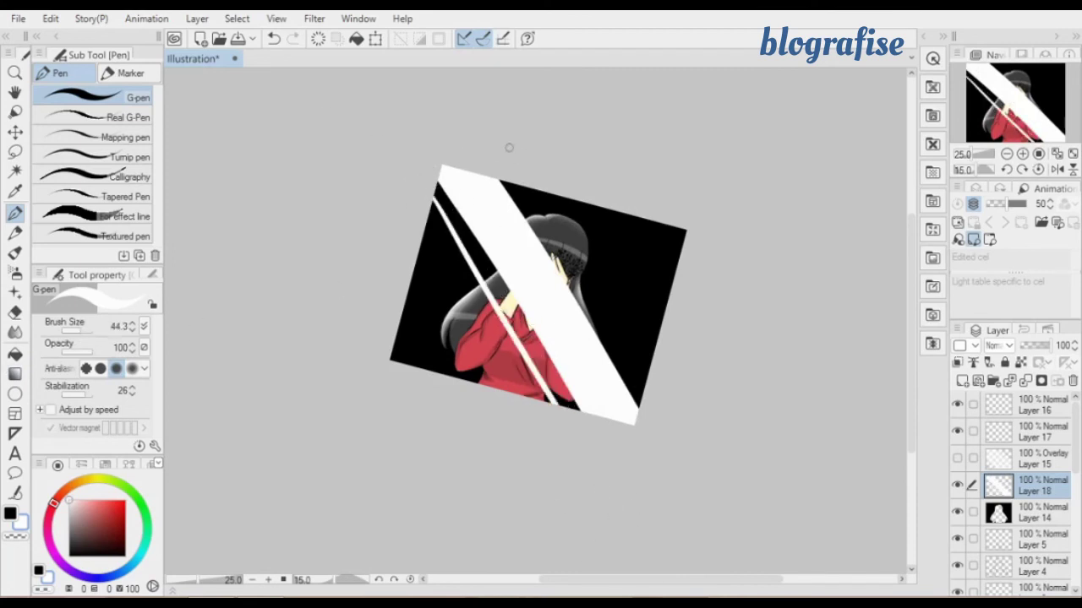
{"action": "left_click_drag", "start_coordinate": [522, 188], "coordinate": [653, 355]}
{"action": "key", "text": "ctrl+z"}
{"action": "left_click_drag", "start_coordinate": [515, 176], "coordinate": [650, 373]}
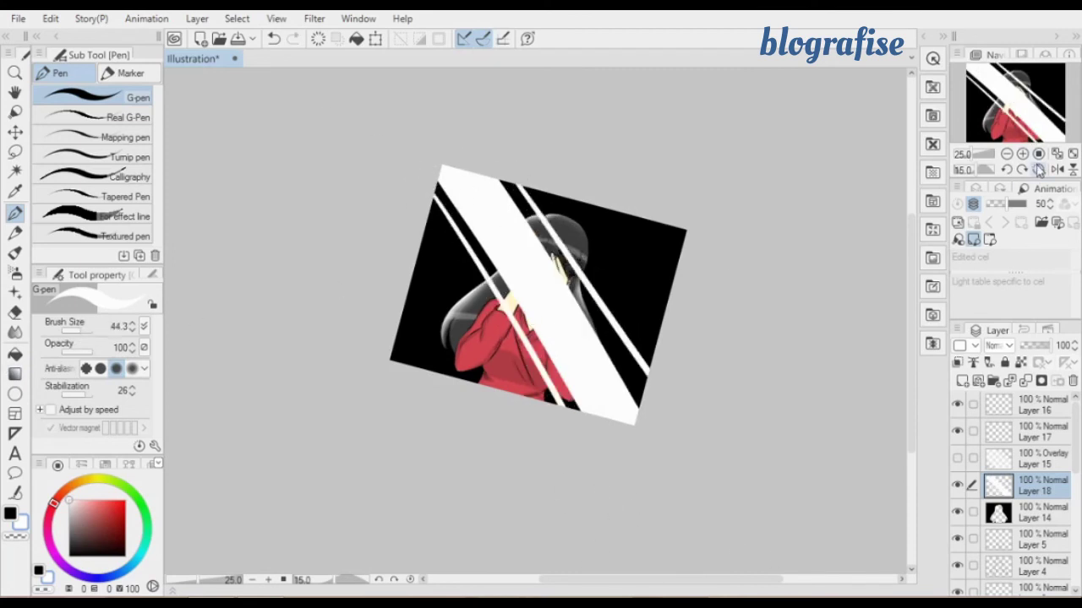
Reset the canvas rotation and lower the opacity of Layer 18 to 20%.
{"action": "left_click", "coordinate": [1039, 170]}
{"action": "left_click", "coordinate": [1023, 154]}
{"action": "left_click", "coordinate": [1023, 153]}
{"action": "left_click_drag", "start_coordinate": [1023, 110], "coordinate": [1023, 104]}
{"action": "left_click", "coordinate": [1033, 343]}
{"action": "left_click", "coordinate": [1047, 330]}
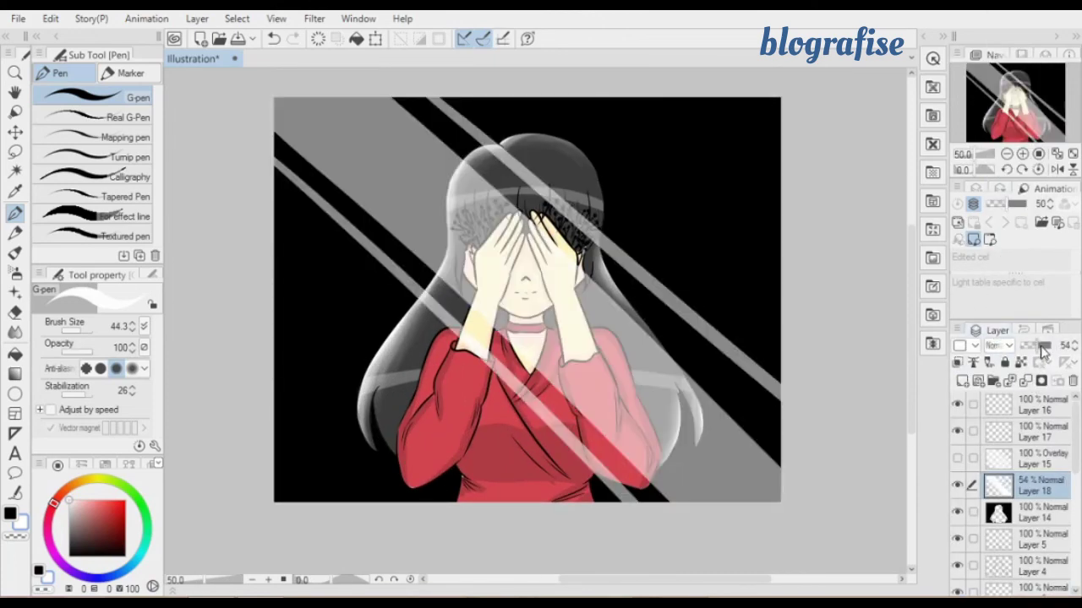
{"action": "left_click_drag", "start_coordinate": [1043, 351], "coordinate": [1076, 346]}
{"action": "left_click_drag", "start_coordinate": [1027, 111], "coordinate": [1033, 101]}
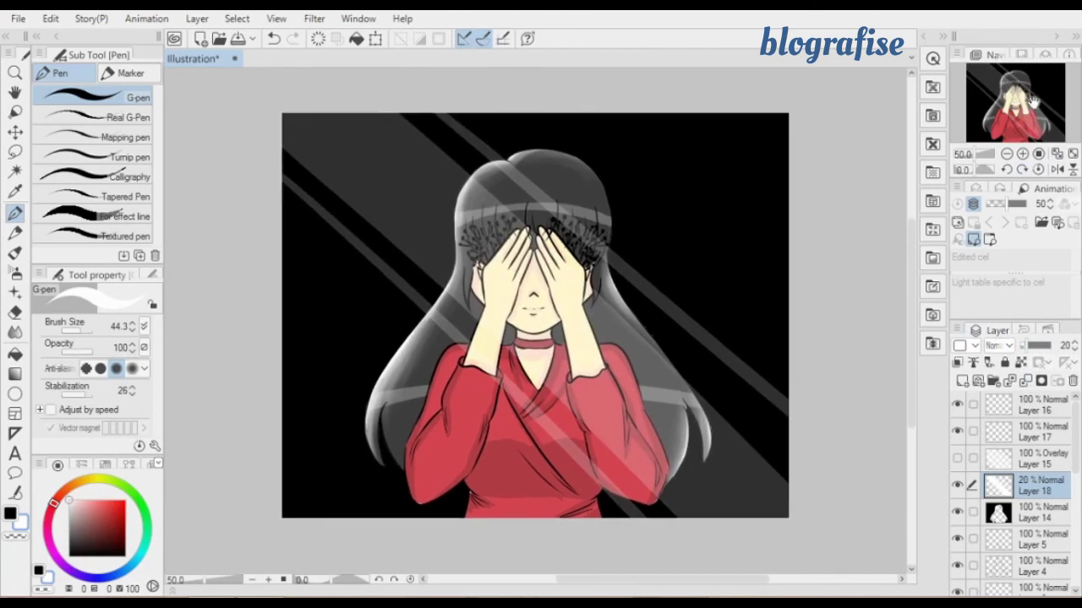
{"action": "left_click_drag", "start_coordinate": [1033, 101], "coordinate": [1032, 105]}
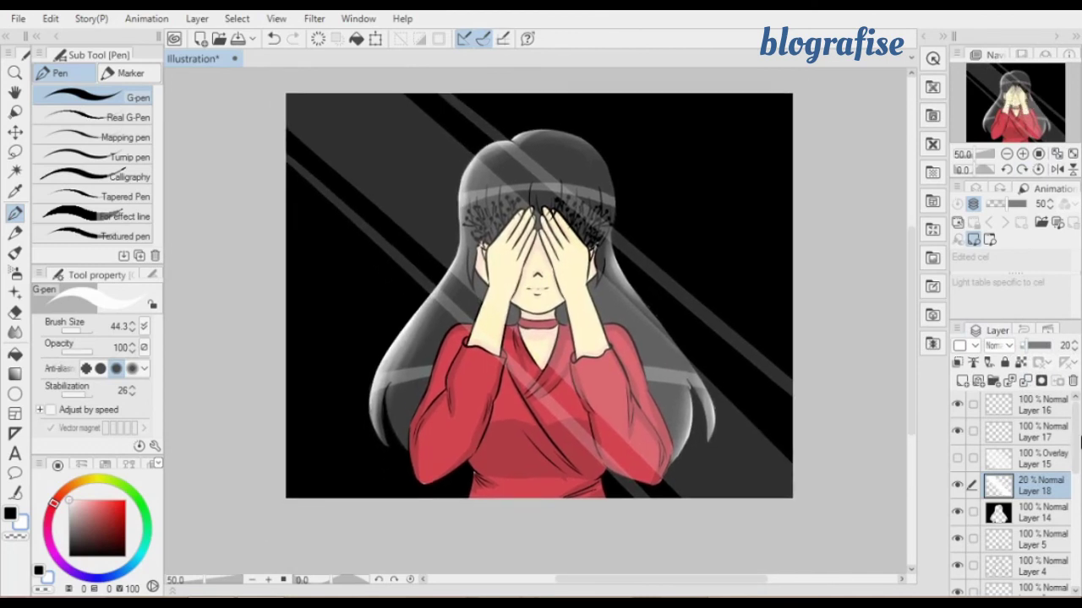
Sample the red of the sleeve and add a new layer clipped to Layer 2 for painting with the G-pen.
{"action": "left_click", "coordinate": [1022, 154]}
{"action": "left_click_drag", "start_coordinate": [1077, 442], "coordinate": [1078, 470]}
{"action": "left_click", "coordinate": [14, 192]}
{"action": "left_click", "coordinate": [423, 448]}
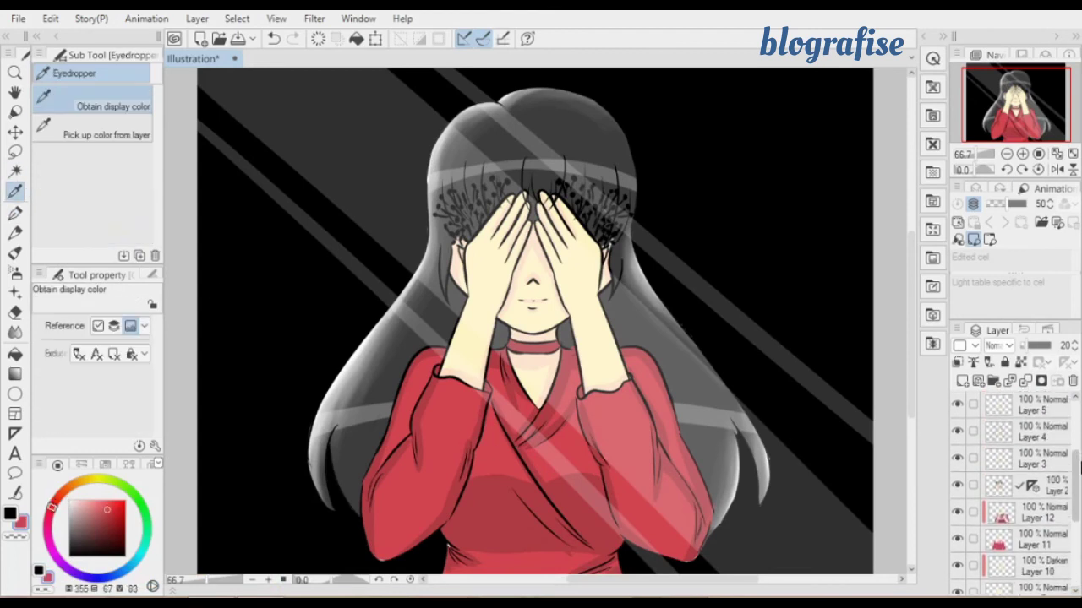
{"action": "left_click", "coordinate": [1018, 488]}
{"action": "left_click", "coordinate": [962, 381]}
{"action": "left_click", "coordinate": [957, 363]}
{"action": "left_click", "coordinate": [15, 213]}
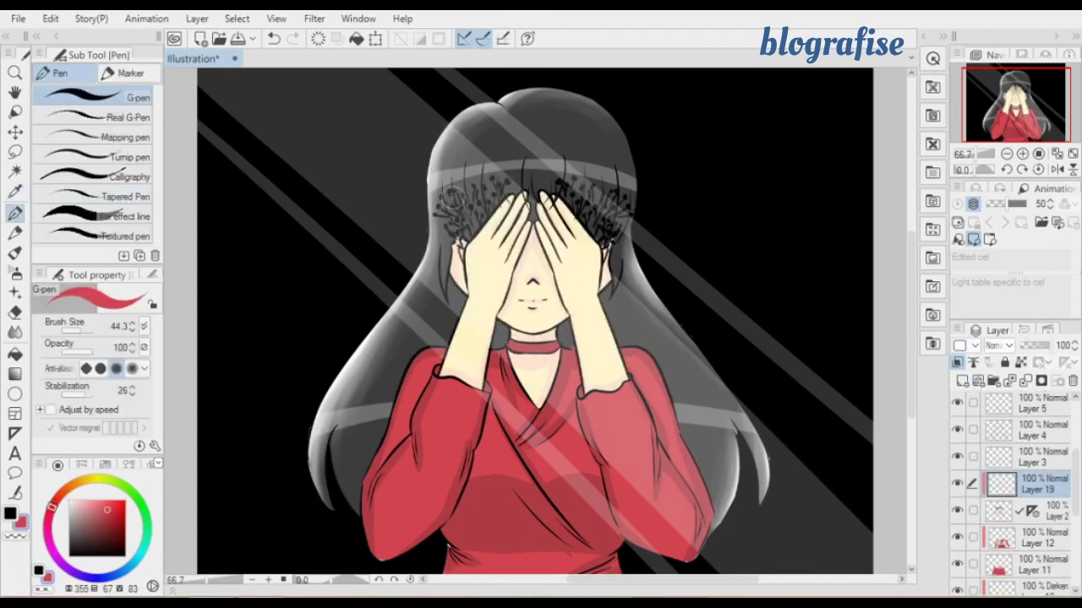
Paint the branch-shaped hair ornaments on both sides of the head in a deeper red on the clipped layer.
{"action": "mouse_move", "coordinate": [452, 198]}
{"action": "left_mouse_down"}
{"action": "mouse_move", "coordinate": [493, 191]}
{"action": "mouse_move", "coordinate": [501, 174]}
{"action": "left_mouse_up"}
{"action": "key", "text": "ctrl+z"}
{"action": "left_click", "coordinate": [125, 500]}
{"action": "key", "text": "ctrl+z"}
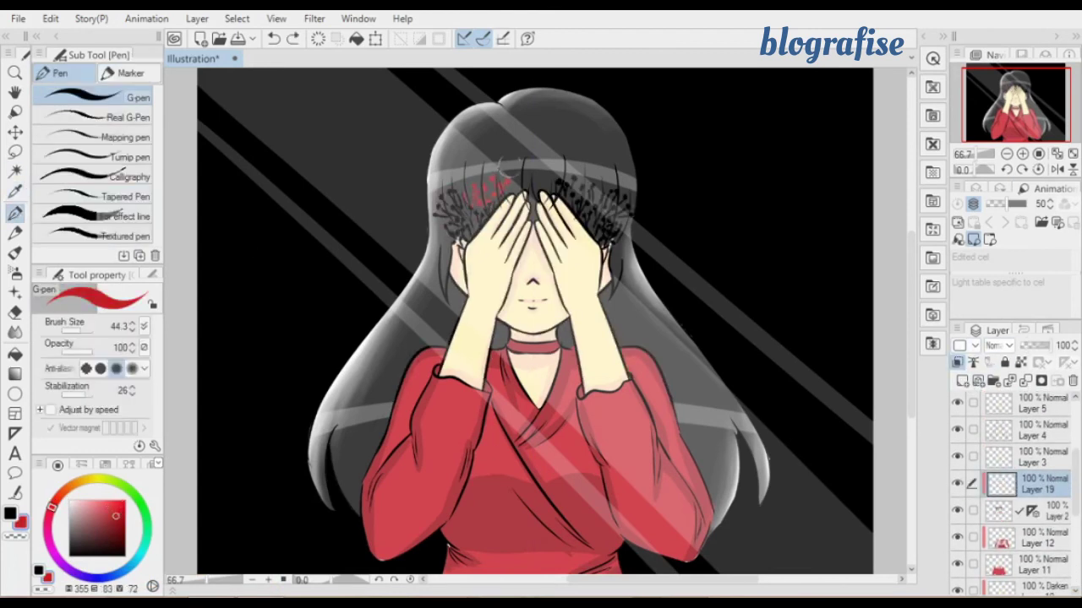
{"action": "key", "text": "ctrl+z"}
{"action": "left_click", "coordinate": [1040, 156]}
{"action": "mouse_move", "coordinate": [392, 135]}
{"action": "left_mouse_down"}
{"action": "mouse_move", "coordinate": [376, 156]}
{"action": "mouse_move", "coordinate": [398, 155]}
{"action": "mouse_move", "coordinate": [413, 180]}
{"action": "mouse_move", "coordinate": [432, 156]}
{"action": "left_mouse_up"}
{"action": "mouse_move", "coordinate": [581, 109]}
{"action": "left_mouse_down"}
{"action": "mouse_move", "coordinate": [638, 157]}
{"action": "mouse_move", "coordinate": [592, 115]}
{"action": "left_mouse_up"}
{"action": "key", "text": "e"}
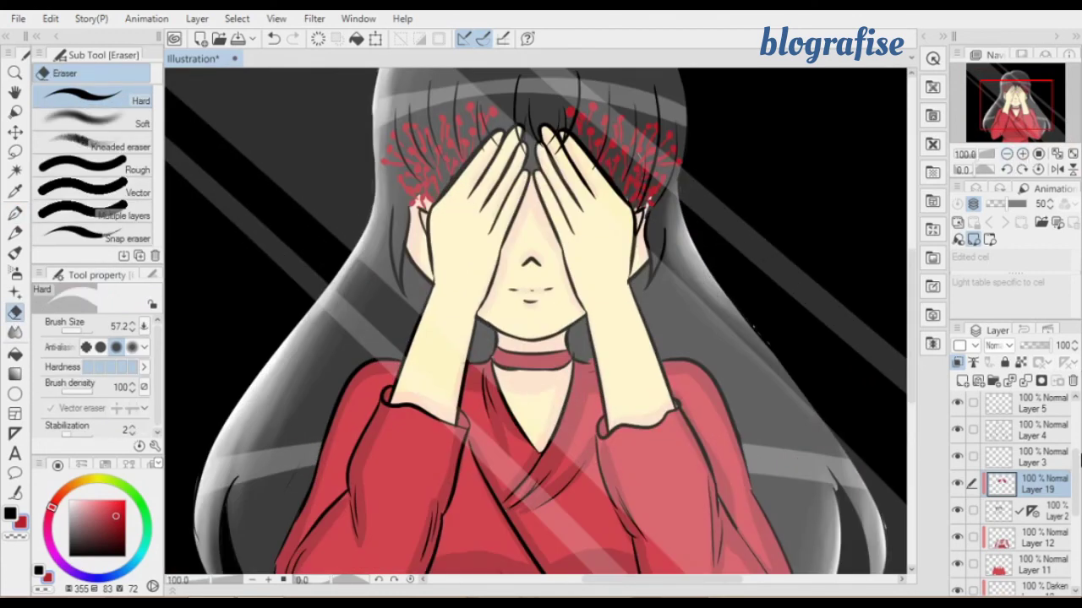
Compare the whole picture with Layer 18 and the Overlay Layer 15 shown and hidden.
{"action": "left_click_drag", "start_coordinate": [1080, 458], "coordinate": [1077, 409]}
{"action": "left_click", "coordinate": [956, 485]}
{"action": "left_click", "coordinate": [957, 485]}
{"action": "left_click", "coordinate": [956, 485]}
{"action": "left_click", "coordinate": [956, 485]}
{"action": "left_click", "coordinate": [962, 460]}
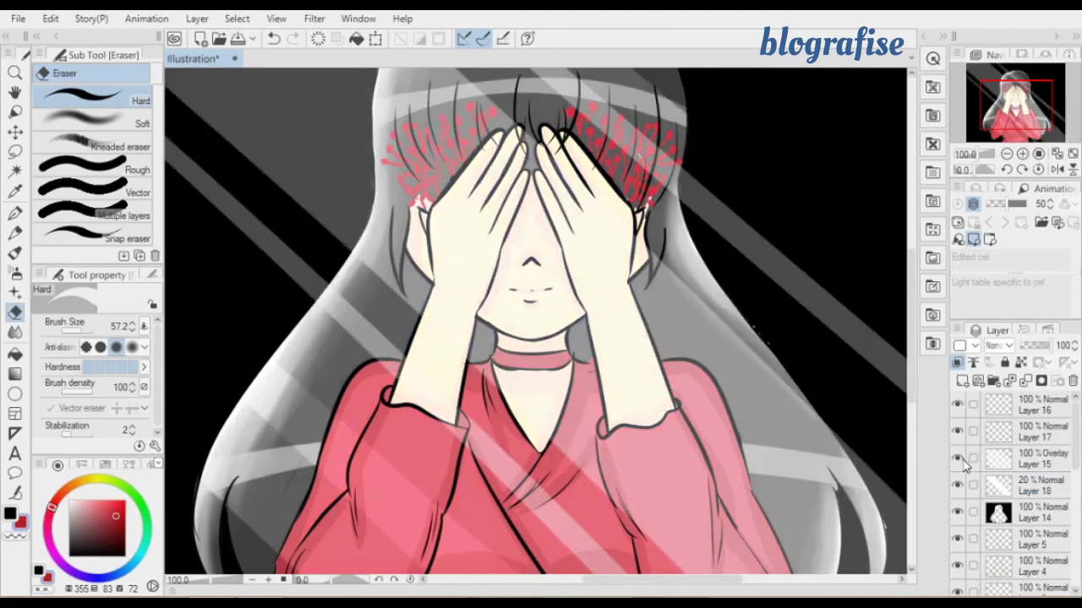
{"action": "left_click", "coordinate": [959, 458]}
{"action": "left_click", "coordinate": [995, 155]}
{"action": "left_click", "coordinate": [1006, 154]}
{"action": "left_click", "coordinate": [1006, 155]}
{"action": "left_click", "coordinate": [1007, 154]}
{"action": "left_click", "coordinate": [1022, 154]}
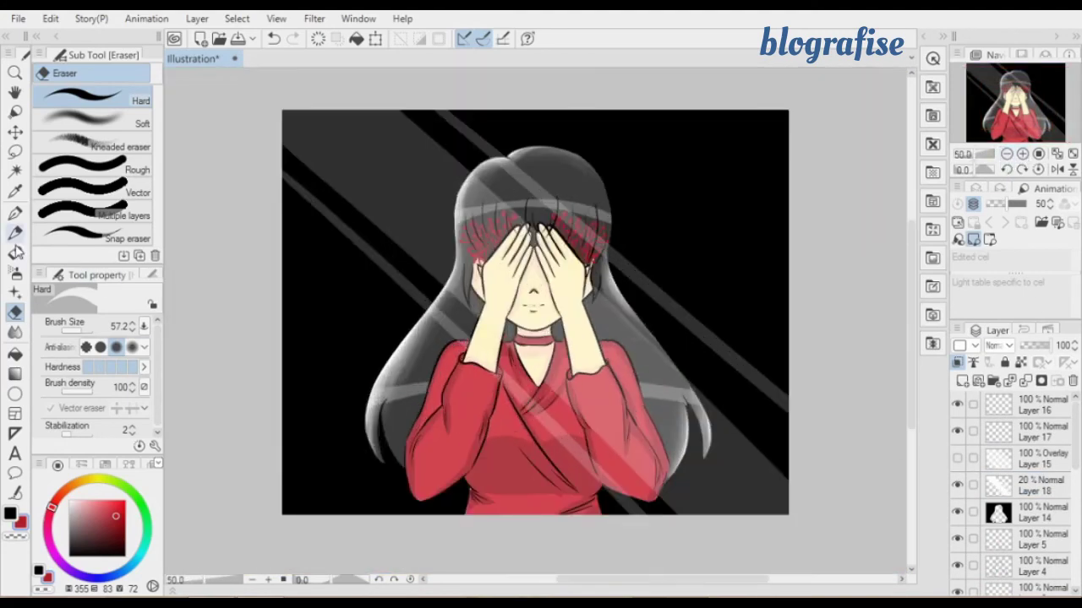
Erase the diagonal light bands from Layer 18 with the Hard eraser at size 435.8.
{"action": "left_click", "coordinate": [1043, 490]}
{"action": "left_click_drag", "start_coordinate": [569, 320], "coordinate": [760, 497]}
{"action": "key", "text": "ctrl+z"}
{"action": "left_click", "coordinate": [82, 330]}
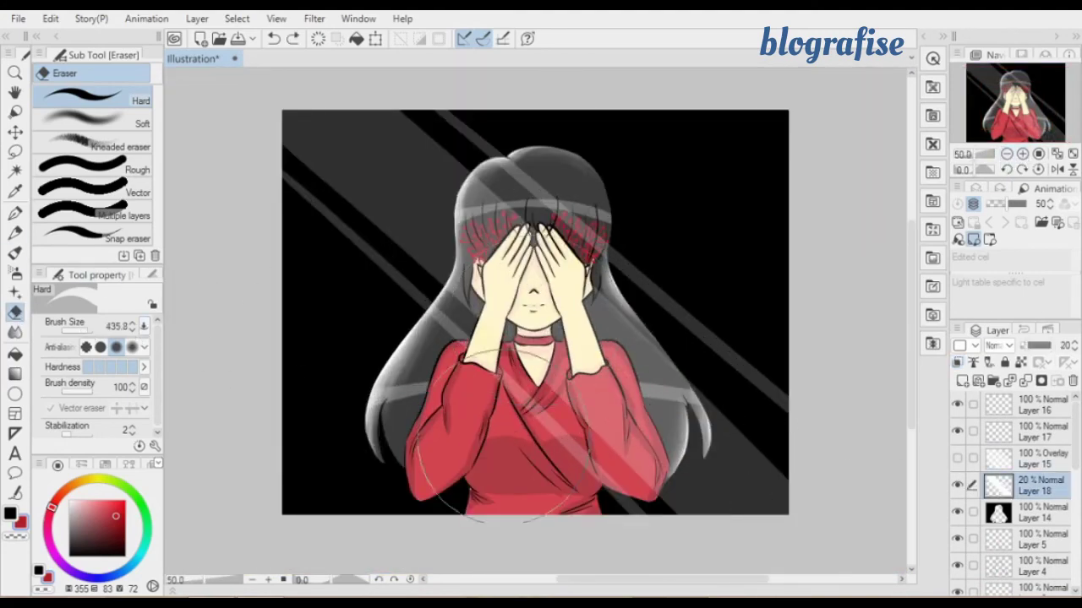
{"action": "left_click_drag", "start_coordinate": [568, 340], "coordinate": [725, 472]}
{"action": "key", "text": "ctrl+z"}
{"action": "mouse_move", "coordinate": [617, 202]}
{"action": "left_mouse_down"}
{"action": "mouse_move", "coordinate": [785, 471]}
{"action": "mouse_move", "coordinate": [676, 380]}
{"action": "mouse_move", "coordinate": [693, 473]}
{"action": "mouse_move", "coordinate": [722, 465]}
{"action": "mouse_move", "coordinate": [666, 174]}
{"action": "mouse_move", "coordinate": [562, 456]}
{"action": "left_mouse_up"}
{"action": "key", "text": "ctrl+z"}
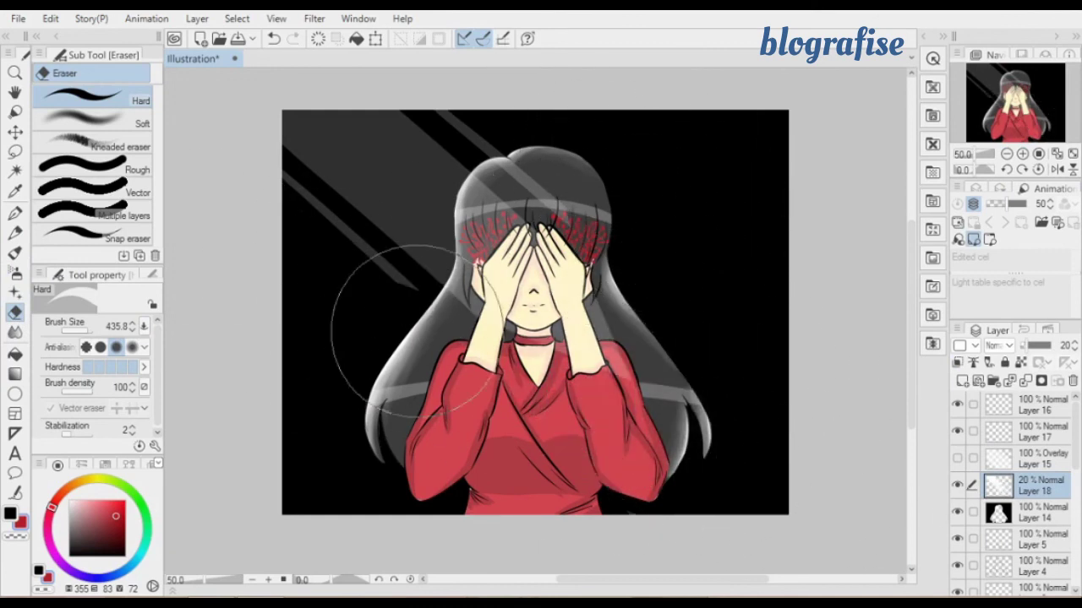
{"action": "mouse_move", "coordinate": [589, 524]}
{"action": "left_mouse_down"}
{"action": "mouse_move", "coordinate": [519, 335]}
{"action": "mouse_move", "coordinate": [355, 195]}
{"action": "left_mouse_up"}
Airbrush soft white light over the picture's upper-left side on Layer 18 with the Soft airbrush at size 262.3.
{"action": "key", "text": "p"}
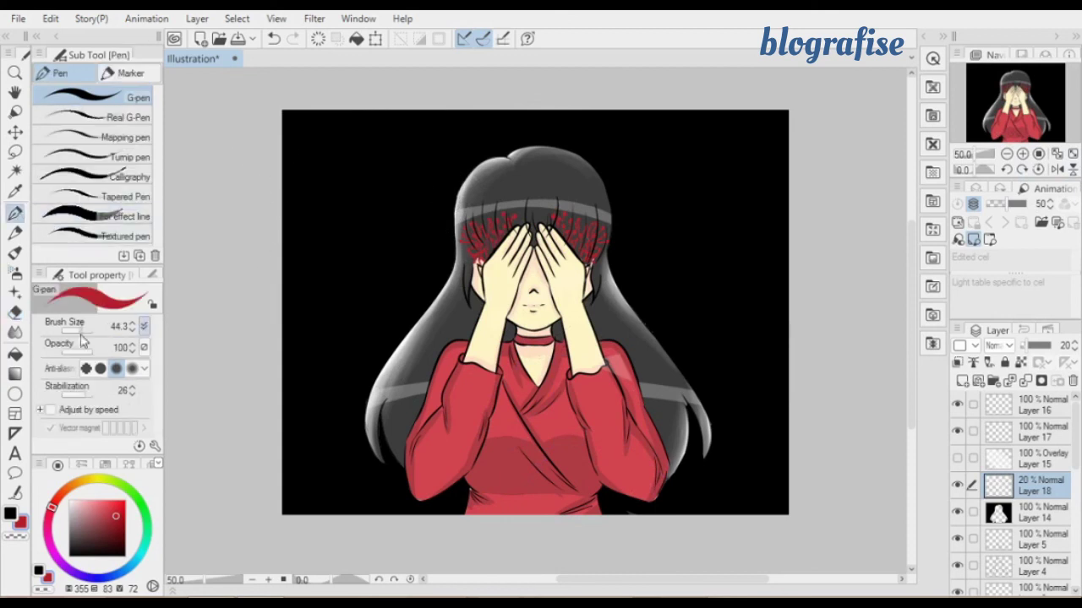
{"action": "left_click", "coordinate": [16, 332]}
{"action": "left_click", "coordinate": [15, 273]}
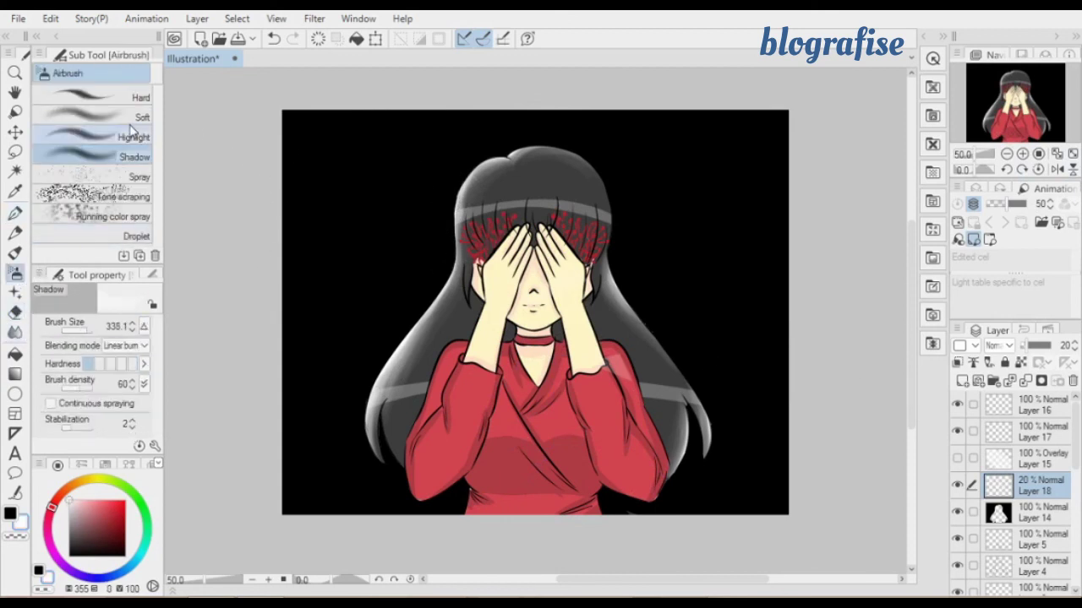
{"action": "left_click", "coordinate": [119, 117]}
{"action": "left_click_drag", "start_coordinate": [388, 101], "coordinate": [313, 195]}
{"action": "left_click_drag", "start_coordinate": [312, 440], "coordinate": [604, 127]}
{"action": "key", "text": "ctrl+z"}
{"action": "mouse_move", "coordinate": [270, 448]}
{"action": "left_mouse_down"}
{"action": "mouse_move", "coordinate": [304, 217]}
{"action": "mouse_move", "coordinate": [497, 110]}
{"action": "left_mouse_up"}
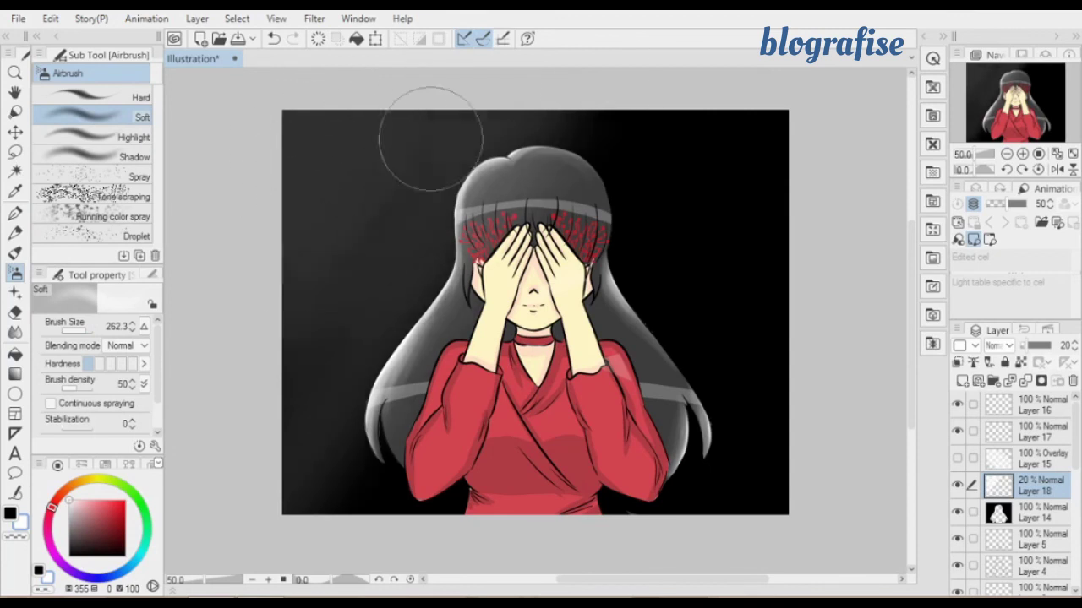
Airbrush a soft white glow into the upper-left background on Layer 14.
{"action": "left_click", "coordinate": [1039, 512]}
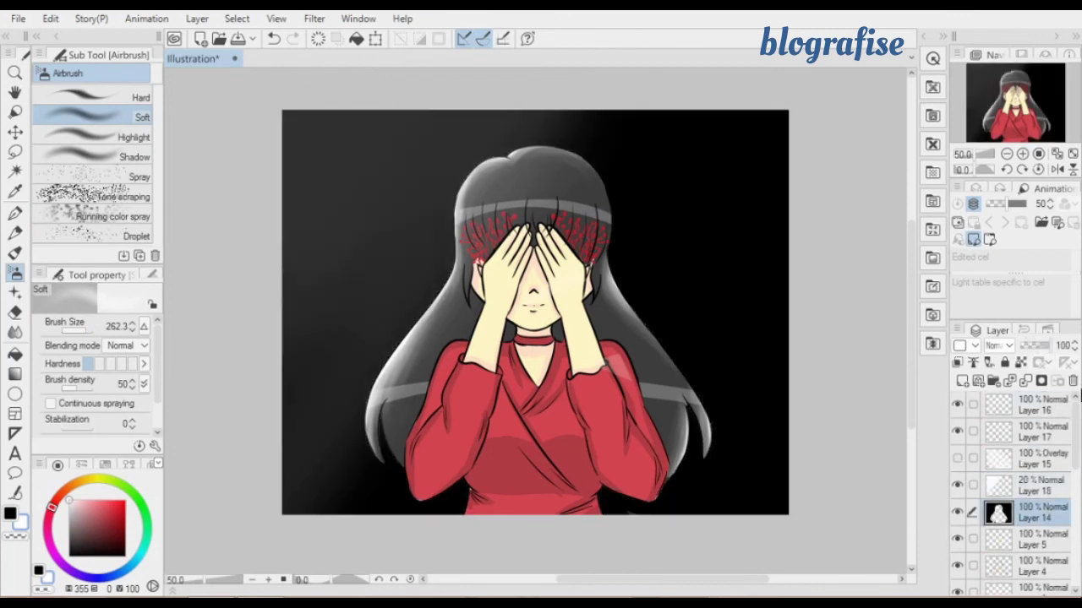
{"action": "left_click_drag", "start_coordinate": [375, 164], "coordinate": [193, 447]}
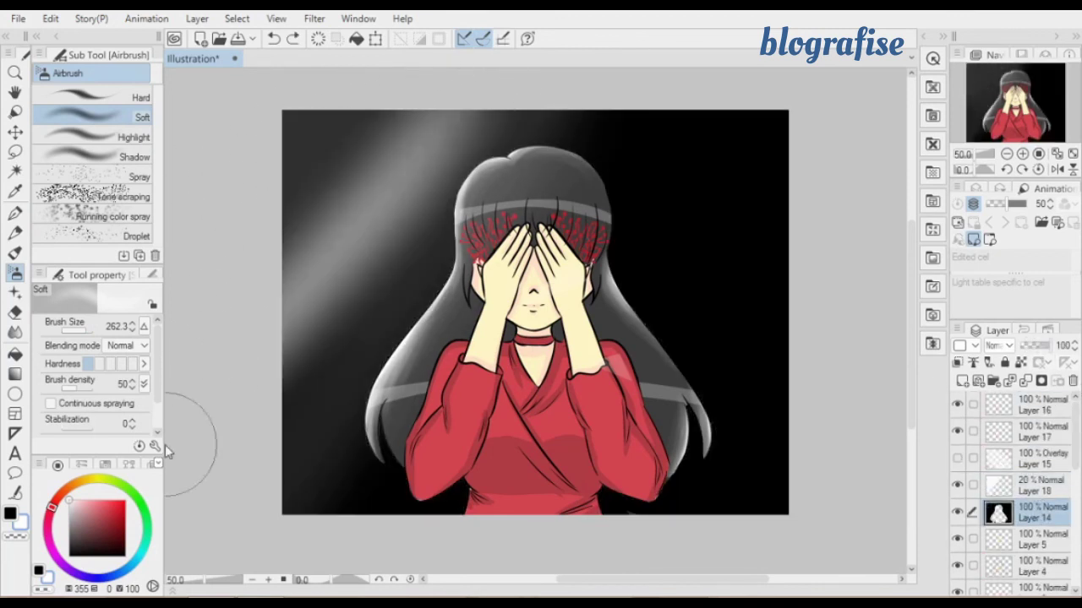
{"action": "key", "text": "ctrl+z"}
{"action": "mouse_move", "coordinate": [291, 292]}
{"action": "left_mouse_down"}
{"action": "mouse_move", "coordinate": [471, 111]}
{"action": "mouse_move", "coordinate": [278, 355]}
{"action": "left_mouse_up"}
{"action": "left_click_drag", "start_coordinate": [334, 114], "coordinate": [256, 174]}
{"action": "key", "text": "ctrl+z"}
{"action": "mouse_move", "coordinate": [262, 212]}
{"action": "left_mouse_down"}
{"action": "mouse_move", "coordinate": [338, 115]}
{"action": "mouse_move", "coordinate": [274, 199]}
{"action": "left_mouse_up"}
{"action": "left_click_drag", "start_coordinate": [274, 313], "coordinate": [423, 109]}
{"action": "mouse_move", "coordinate": [283, 456]}
{"action": "left_mouse_down"}
{"action": "mouse_move", "coordinate": [305, 350]}
{"action": "mouse_move", "coordinate": [222, 558]}
{"action": "left_mouse_up"}
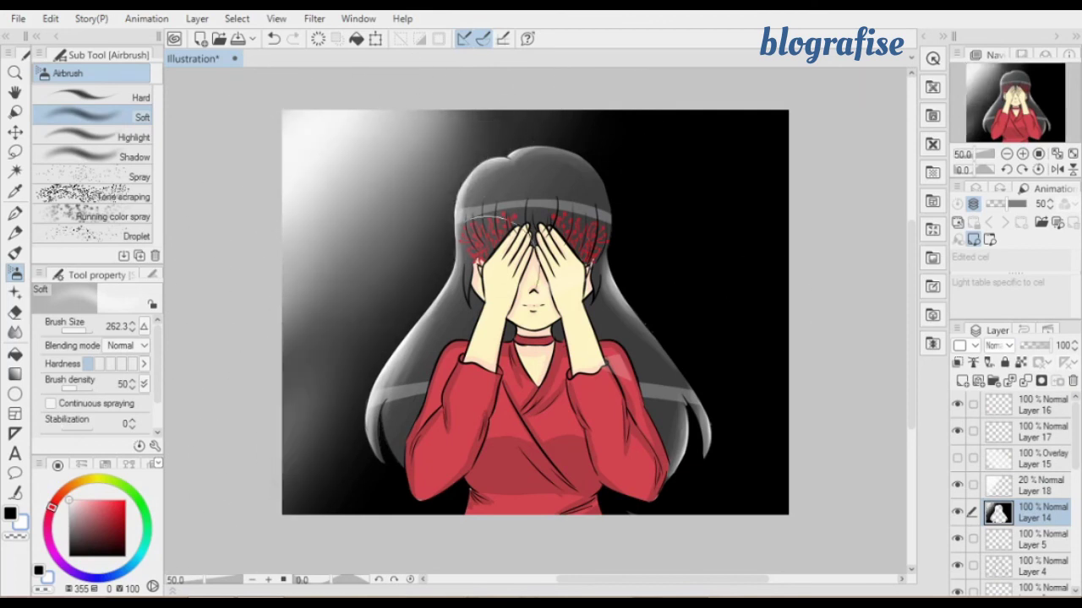
Airbrush soft black shading over the right-hand side of the girl's hair and clothing on Layer 14, undoing unwanted strokes.
{"action": "left_click", "coordinate": [69, 556]}
{"action": "left_click_drag", "start_coordinate": [533, 191], "coordinate": [414, 414]}
{"action": "left_click_drag", "start_coordinate": [558, 195], "coordinate": [540, 313]}
{"action": "key", "text": "ctrl+z"}
{"action": "key", "text": "ctrl+z"}
{"action": "mouse_move", "coordinate": [673, 456]}
{"action": "left_mouse_down"}
{"action": "mouse_move", "coordinate": [705, 394]}
{"action": "mouse_move", "coordinate": [553, 499]}
{"action": "left_mouse_up"}
{"action": "key", "text": "ctrl+z"}
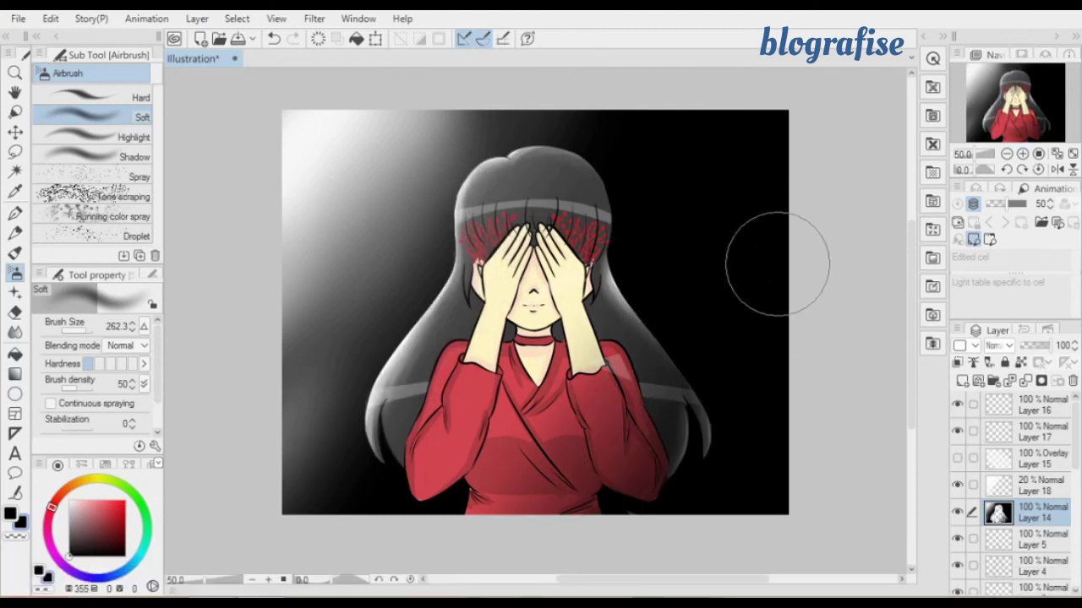
Erase the leftover light band near the right-hand sleeve on Layer 18 and set that layer's opacity to 40%.
{"action": "left_click", "coordinate": [1051, 457]}
{"action": "left_click", "coordinate": [1048, 483]}
{"action": "left_click_drag", "start_coordinate": [1029, 345], "coordinate": [1053, 346]}
{"action": "left_click", "coordinate": [17, 313]}
{"action": "mouse_move", "coordinate": [583, 291]}
{"action": "left_mouse_down"}
{"action": "mouse_move", "coordinate": [613, 331]}
{"action": "mouse_move", "coordinate": [619, 380]}
{"action": "left_mouse_up"}
{"action": "left_click", "coordinate": [1036, 346]}
{"action": "mouse_move", "coordinate": [1039, 348]}
{"action": "left_mouse_down"}
{"action": "mouse_move", "coordinate": [1050, 347]}
{"action": "mouse_move", "coordinate": [1036, 349]}
{"action": "left_mouse_up"}
Check the opacity of Layers 14 and 12 and set the blending mode of Layer 10 to Multiply.
{"action": "left_click", "coordinate": [1041, 512]}
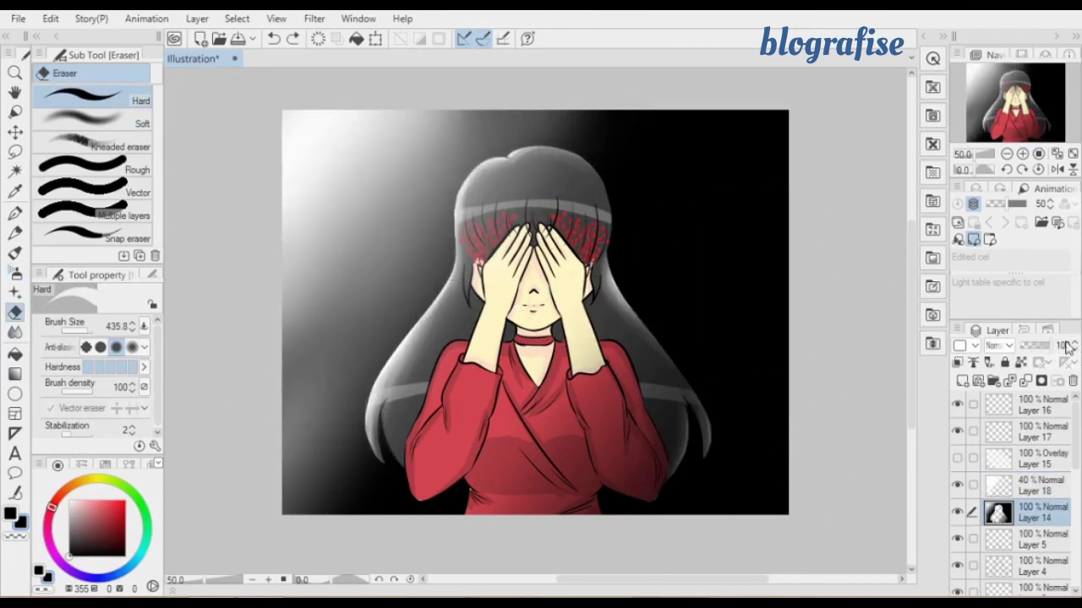
{"action": "left_click_drag", "start_coordinate": [1074, 463], "coordinate": [1074, 553]}
{"action": "left_click", "coordinate": [1048, 443]}
{"action": "left_click", "coordinate": [1046, 418]}
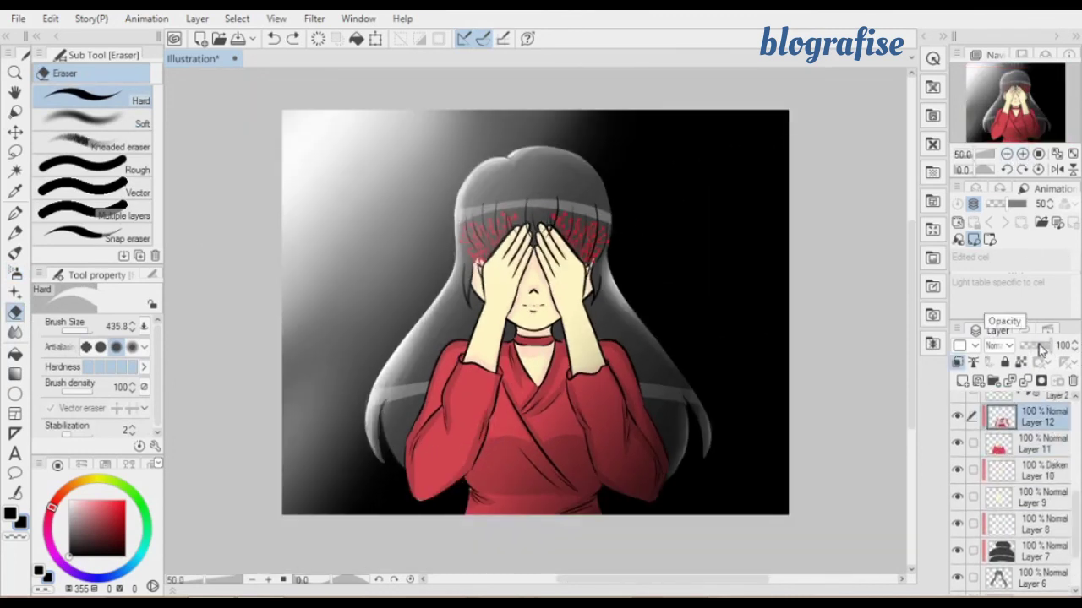
{"action": "left_click_drag", "start_coordinate": [1040, 347], "coordinate": [1054, 347]}
{"action": "left_click", "coordinate": [1053, 497]}
{"action": "left_click", "coordinate": [1046, 472]}
{"action": "left_click", "coordinate": [1005, 347]}
{"action": "left_click", "coordinate": [1013, 41]}
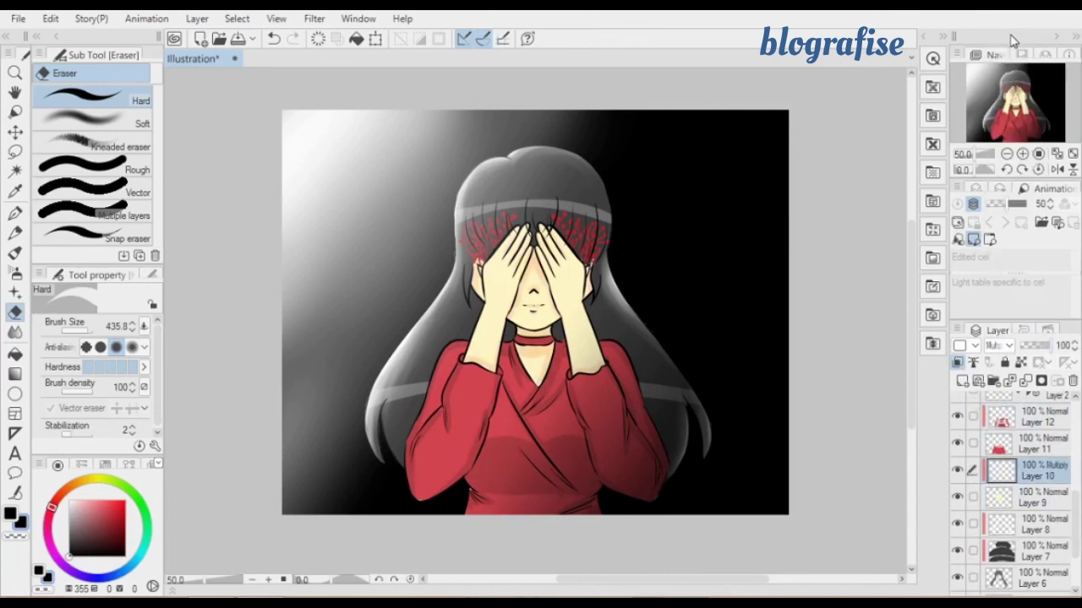
Show the Overlay Layer 15 and lower its opacity to 49%.
{"action": "scroll", "coordinate": [1015, 474], "scroll_direction": "up", "scroll_amount": 3}
{"action": "left_click", "coordinate": [1041, 439]}
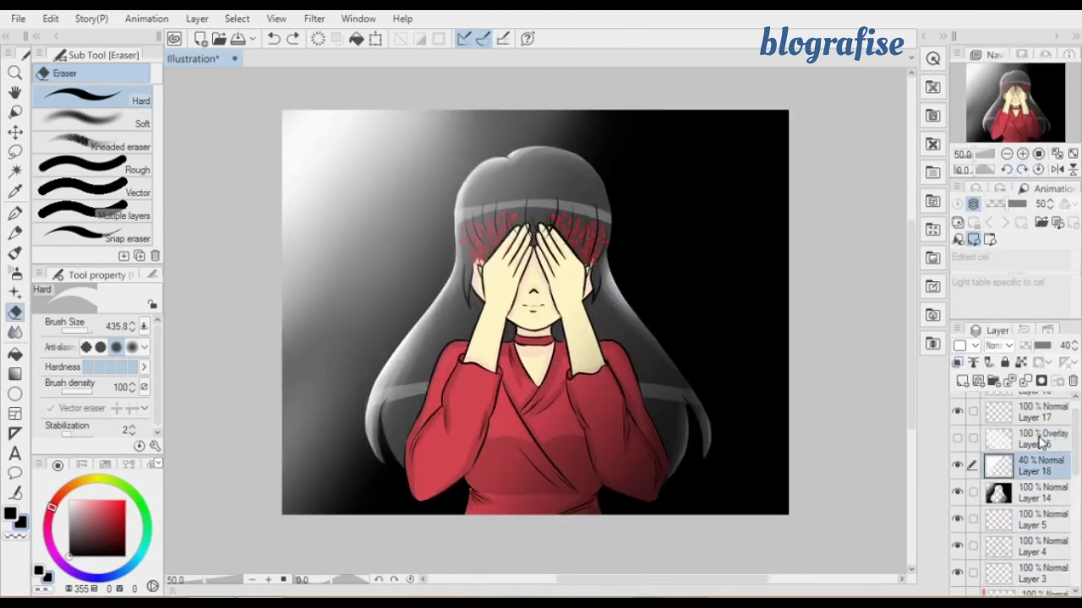
{"action": "left_click", "coordinate": [959, 438]}
{"action": "left_click", "coordinate": [959, 439]}
{"action": "left_click", "coordinate": [959, 439]}
{"action": "left_click", "coordinate": [1035, 346]}
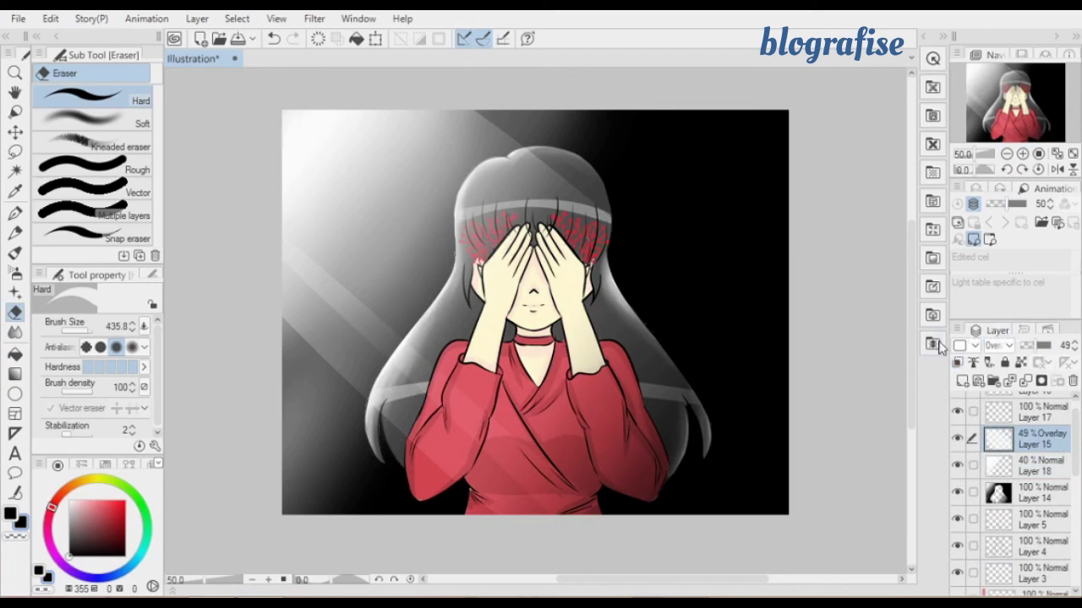
Soften the edges of the diagonal light bands on Layer 15 with the Blend tool at size 73.7.
{"action": "left_click", "coordinate": [15, 332]}
{"action": "left_click_drag", "start_coordinate": [289, 332], "coordinate": [421, 490]}
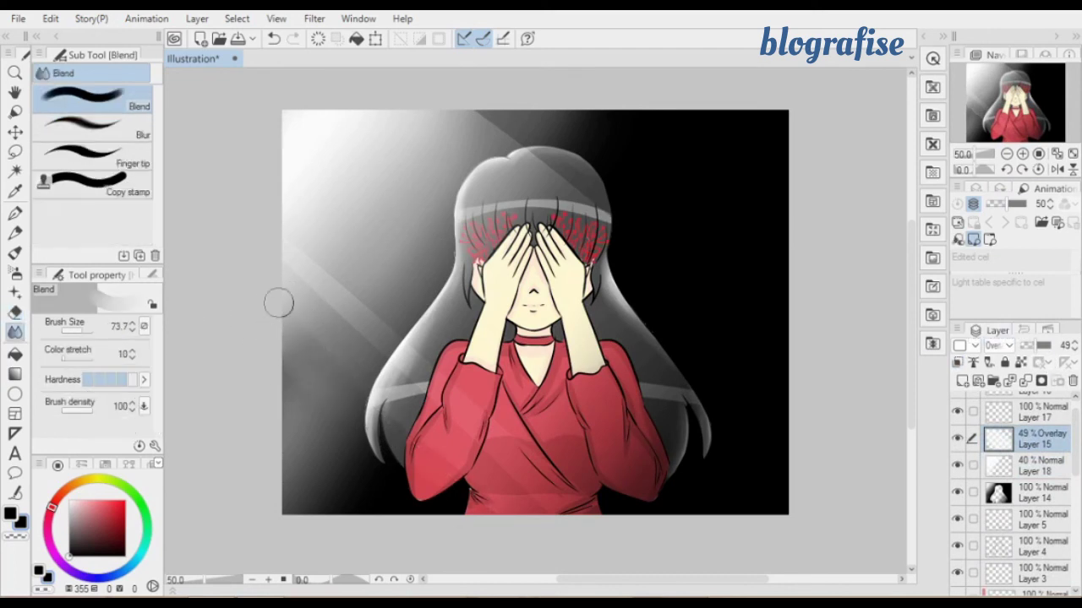
{"action": "left_click_drag", "start_coordinate": [475, 105], "coordinate": [633, 236]}
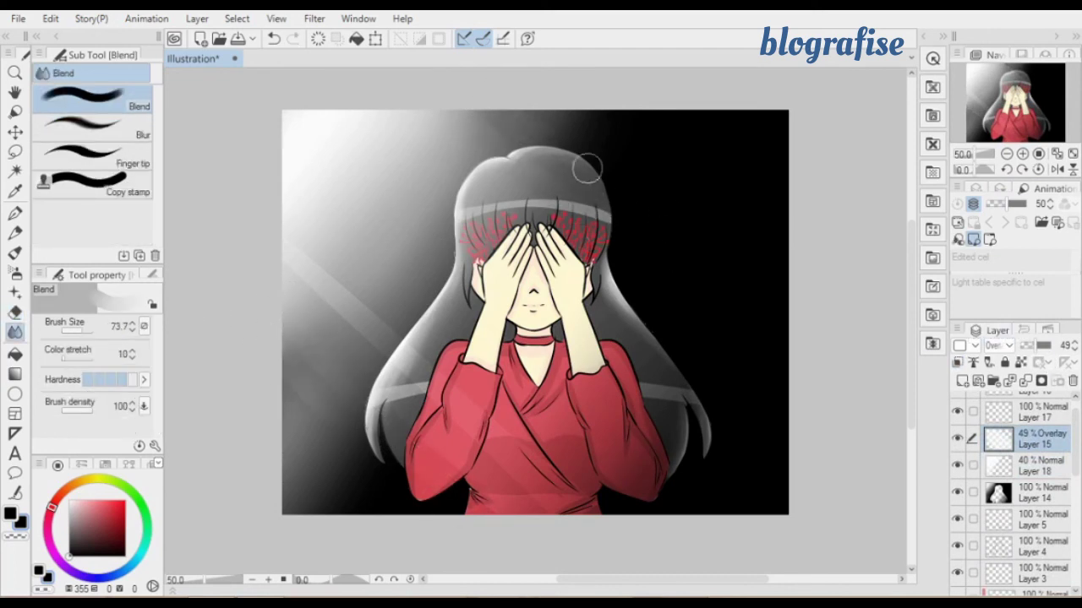
Set the opacity of Layer 15 to 41% and inspect the face and hands up close.
{"action": "left_click", "coordinate": [1034, 346]}
{"action": "left_click", "coordinate": [1006, 154]}
{"action": "left_click", "coordinate": [1023, 153]}
{"action": "left_click", "coordinate": [1023, 154]}
{"action": "left_click", "coordinate": [1022, 154]}
{"action": "left_click", "coordinate": [1023, 154]}
{"action": "left_click", "coordinate": [1022, 153]}
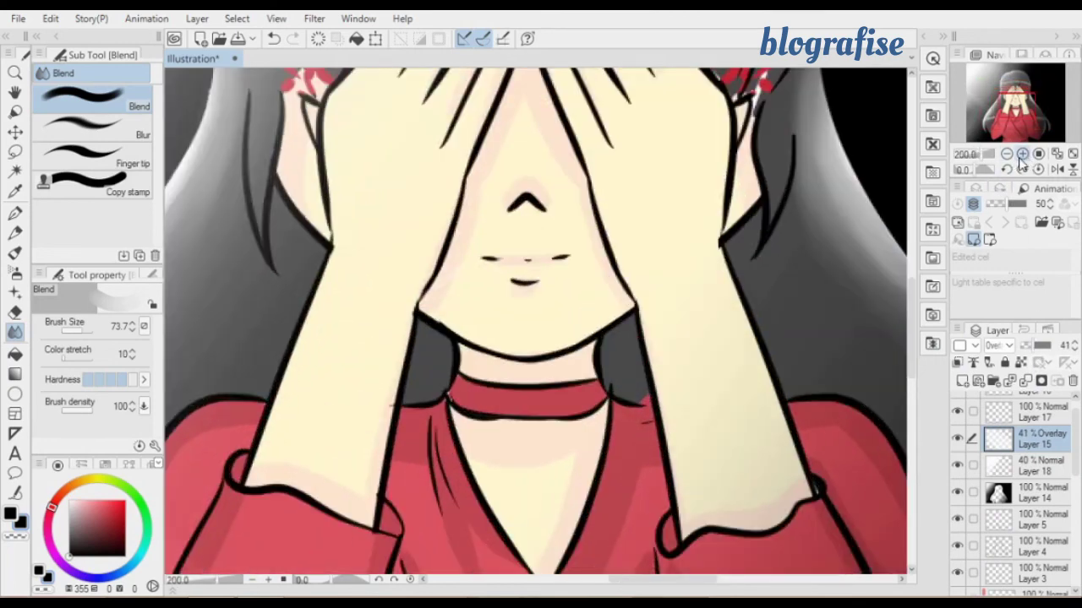
{"action": "left_click", "coordinate": [1006, 154]}
{"action": "left_click", "coordinate": [1007, 154]}
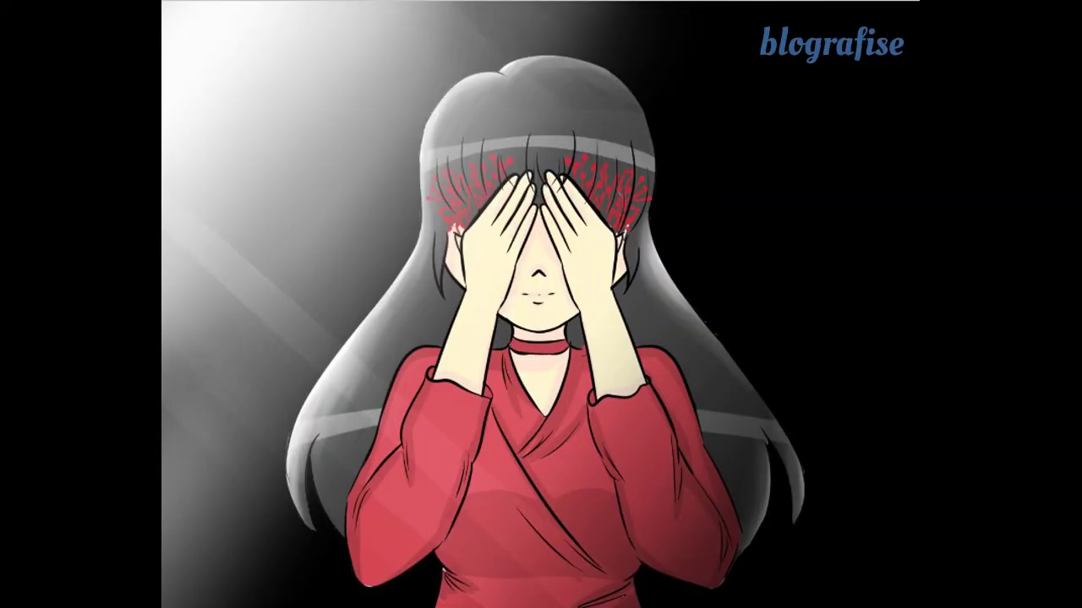